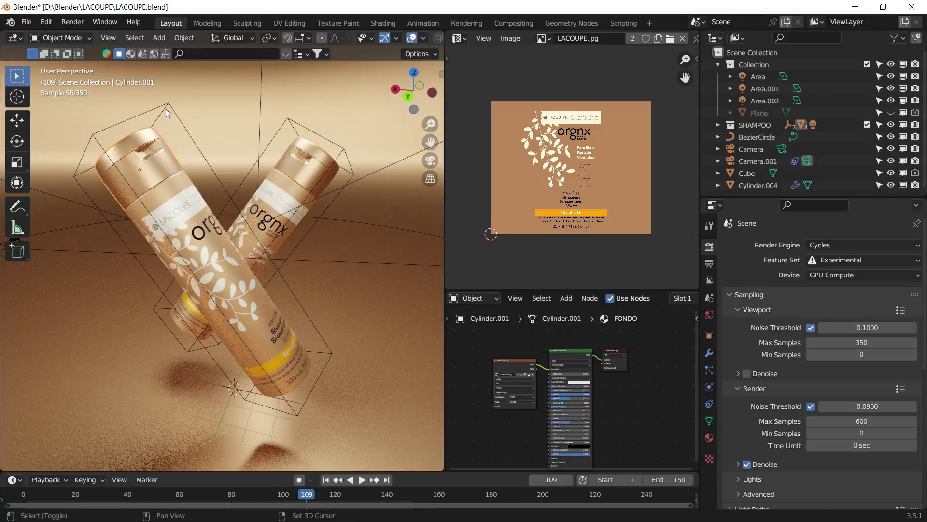
Isolate the left bottle in local view and switch to solid shading.
left_click(167, 106)
left_click(185, 218, "shift")
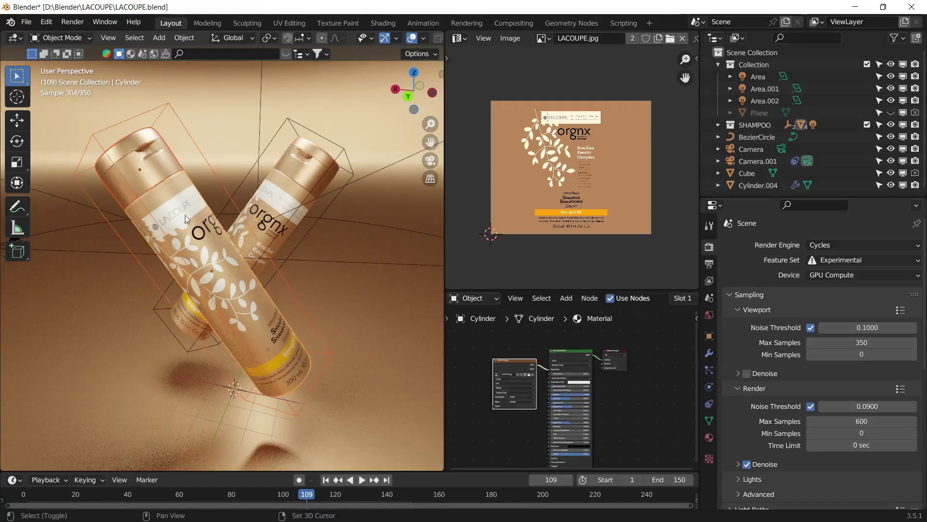
key("q")
left_click(205, 173)
left_click(275, 178)
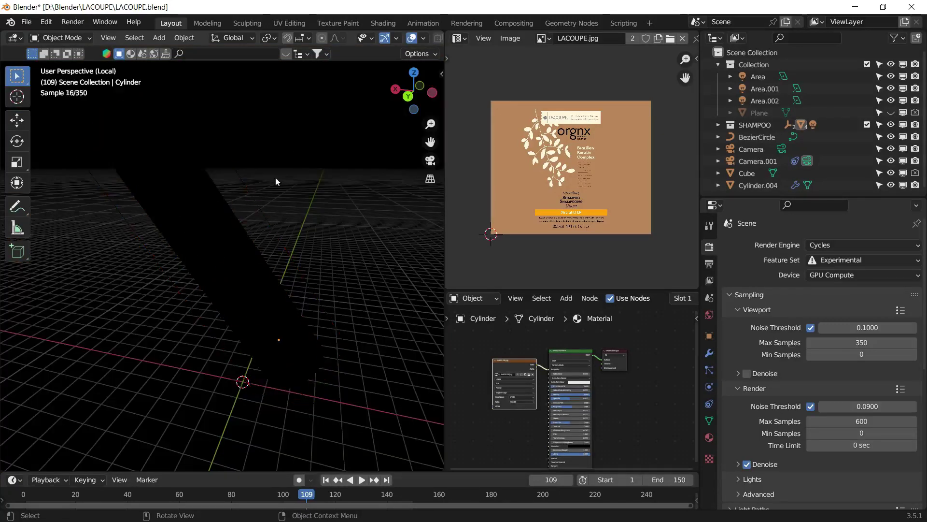
key("z")
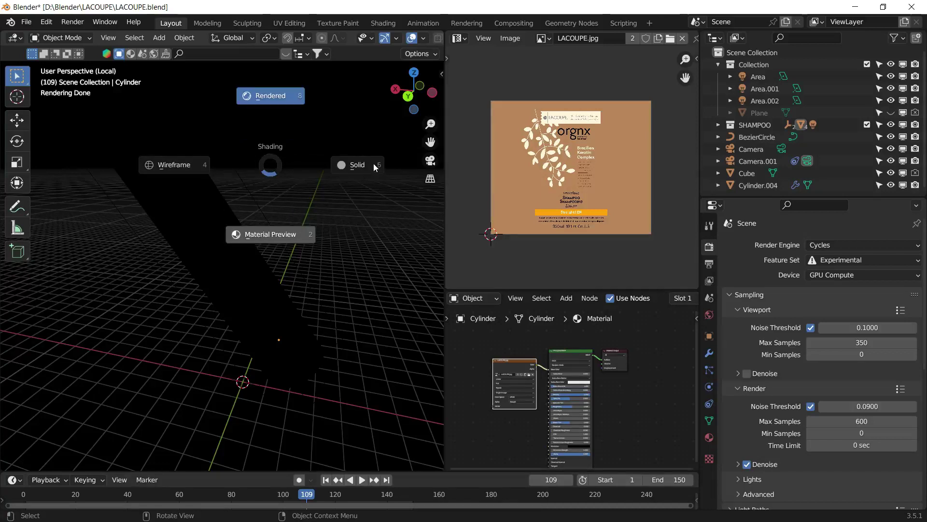
left_click(294, 172)
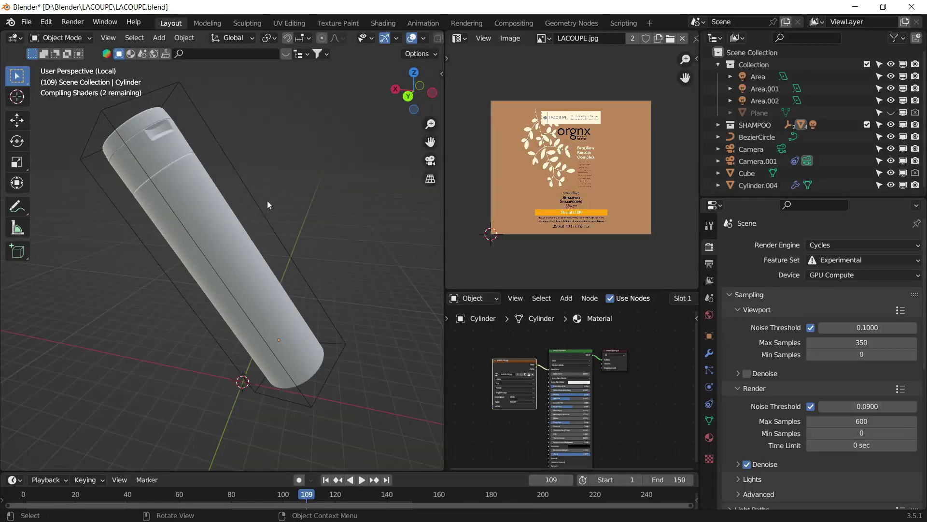
middle_click_drag(267, 201, 250, 213)
Rotate the bottle's parent empty to a more upright angle, cancelling a further rotation.
left_click(239, 155)
key("r")
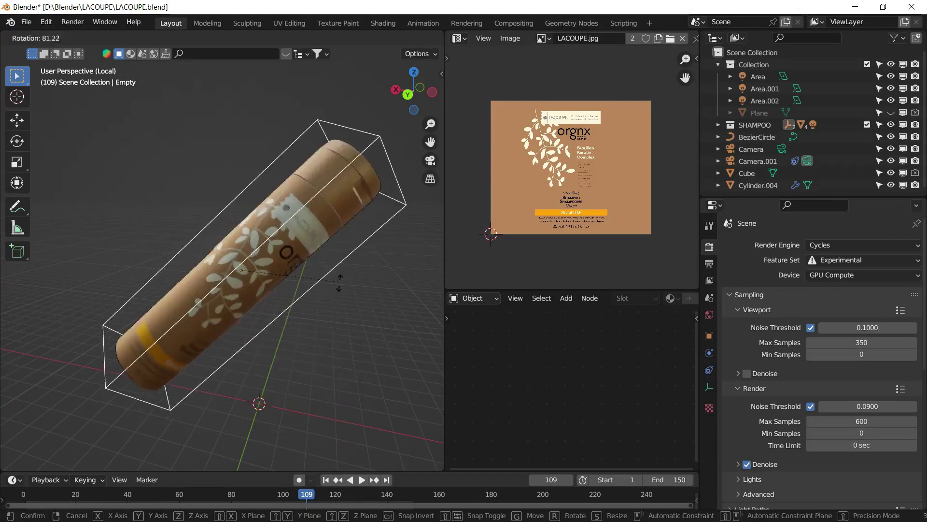
left_click(230, 189)
key("r")
left_click(237, 145)
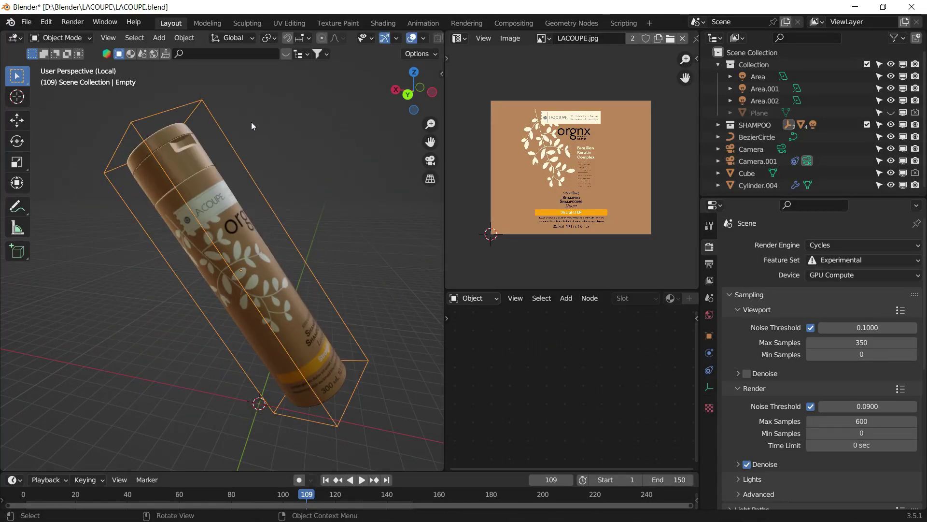
key("r")
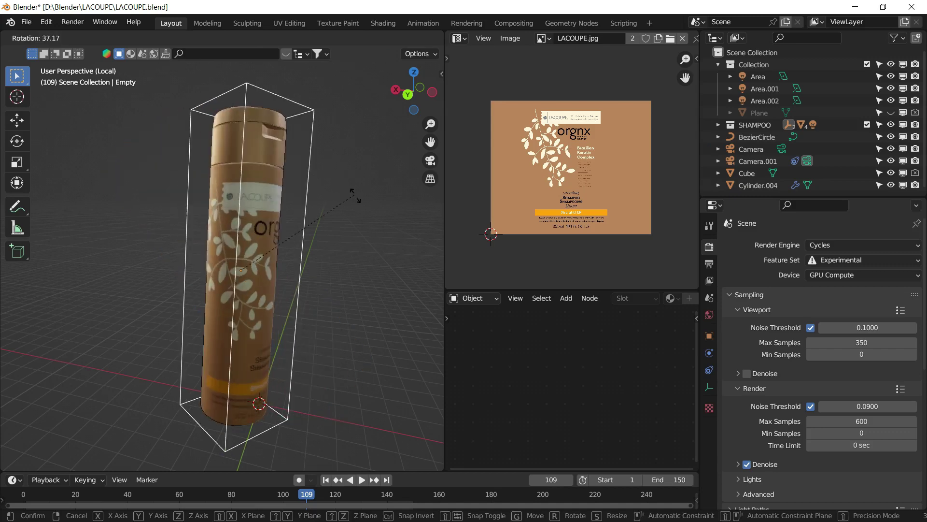
key("Escape")
Orbit and zoom in on the bottle's wrapped LACOUPE label.
key("alt+a")
middle_click_drag(270, 241, 265, 270)
scroll(249, 251, "up", 6)
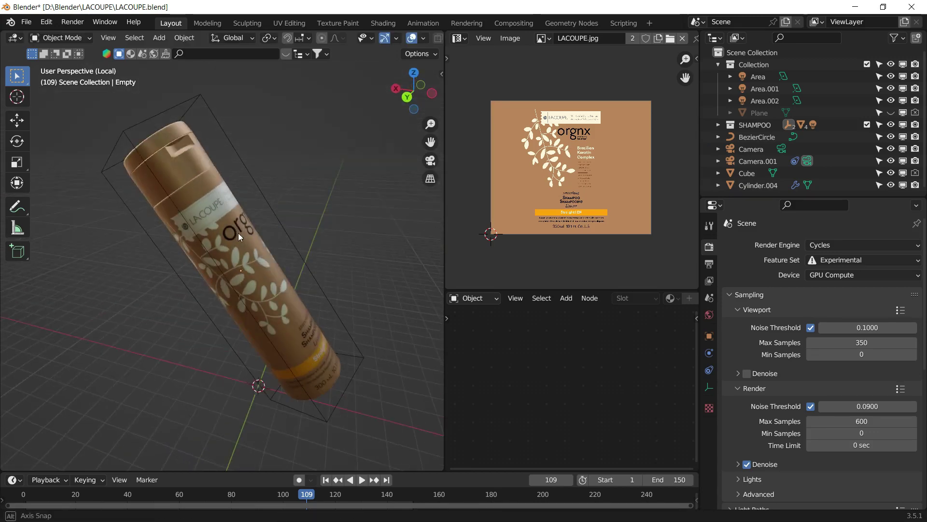
middle_click_drag(237, 227, 260, 160)
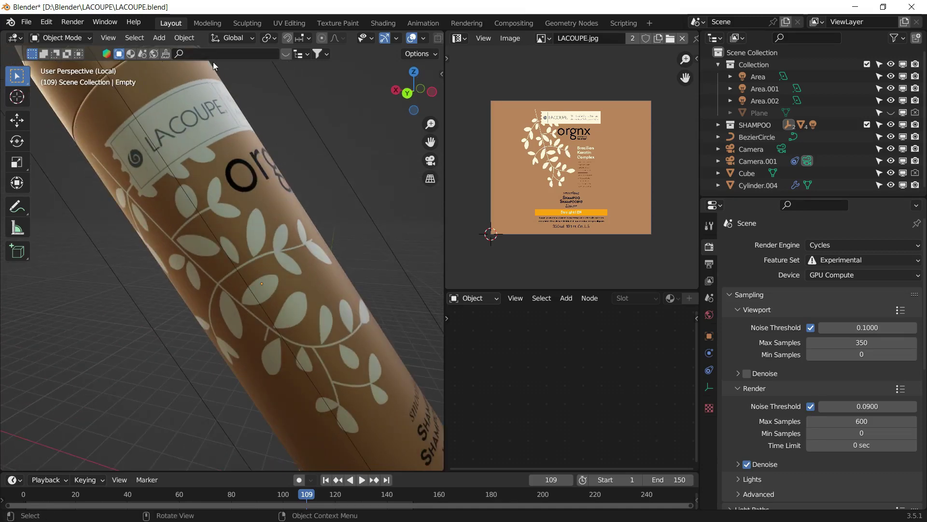
Select all of the bottle cylinder's mesh and enlarge the UV editor to inspect its layout.
left_click(170, 144)
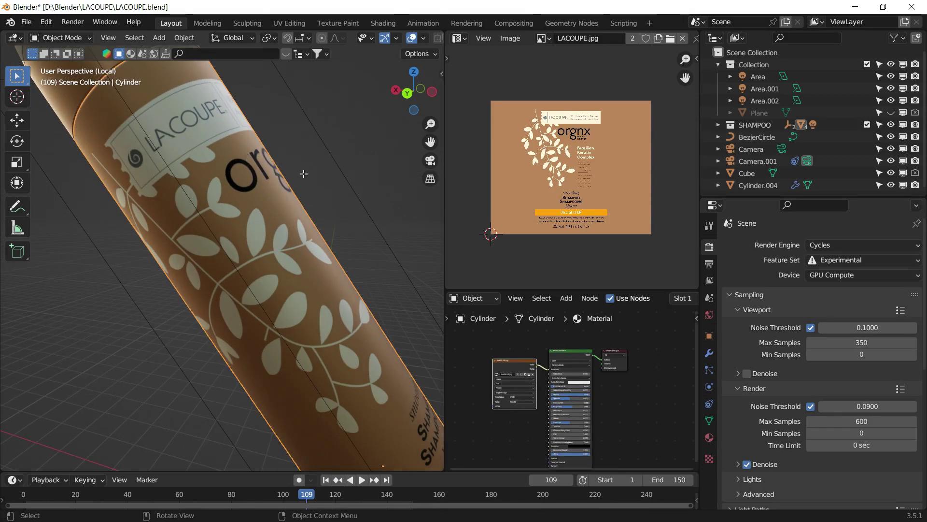
key("Tab")
key("a")
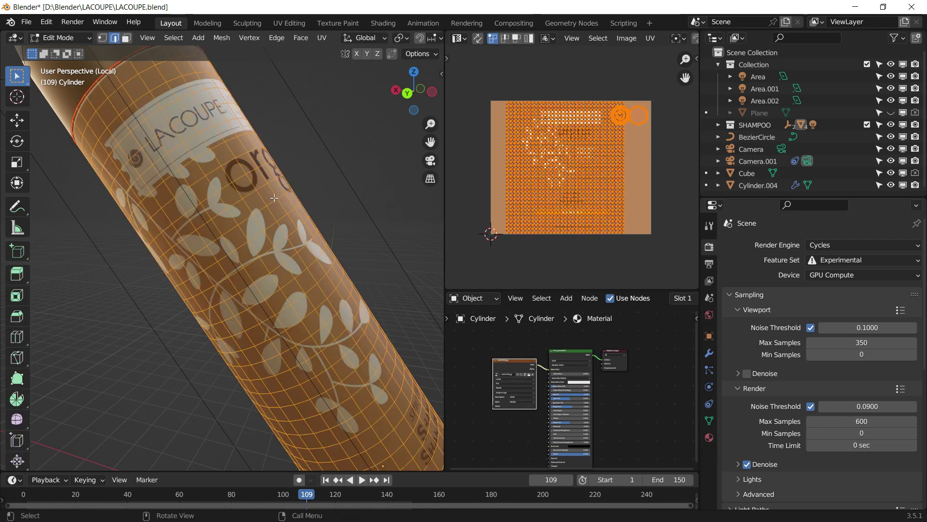
scroll(590, 138, "up", 5)
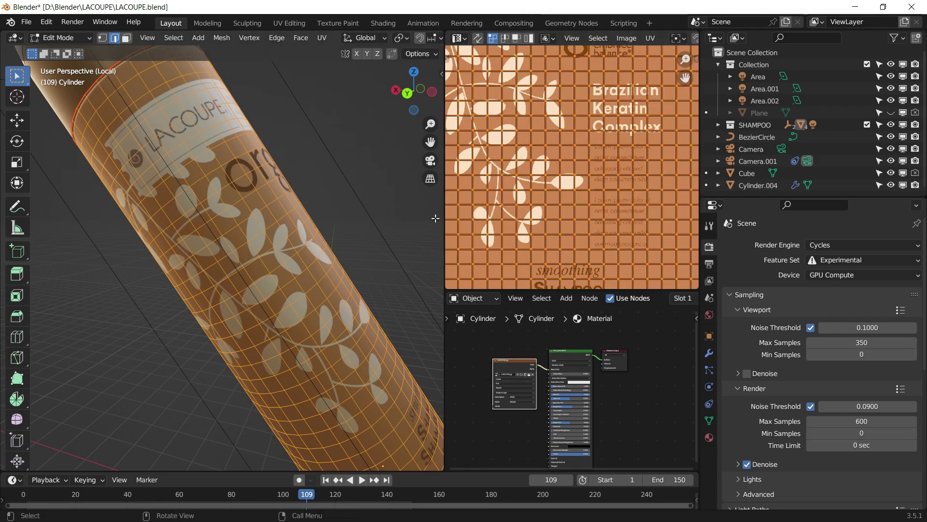
left_click_drag(445, 215, 308, 215)
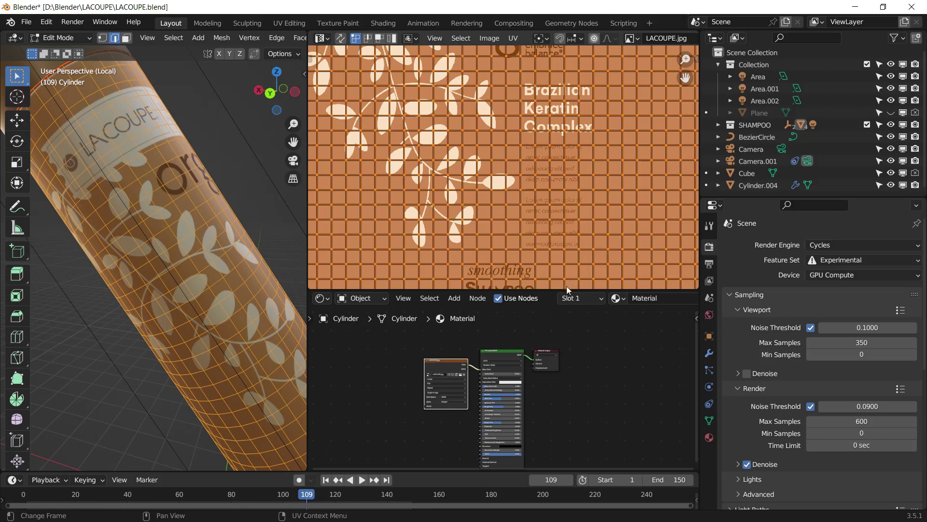
left_click_drag(568, 290, 568, 351)
scroll(526, 184, "down", 4)
scroll(525, 183, "up", 2)
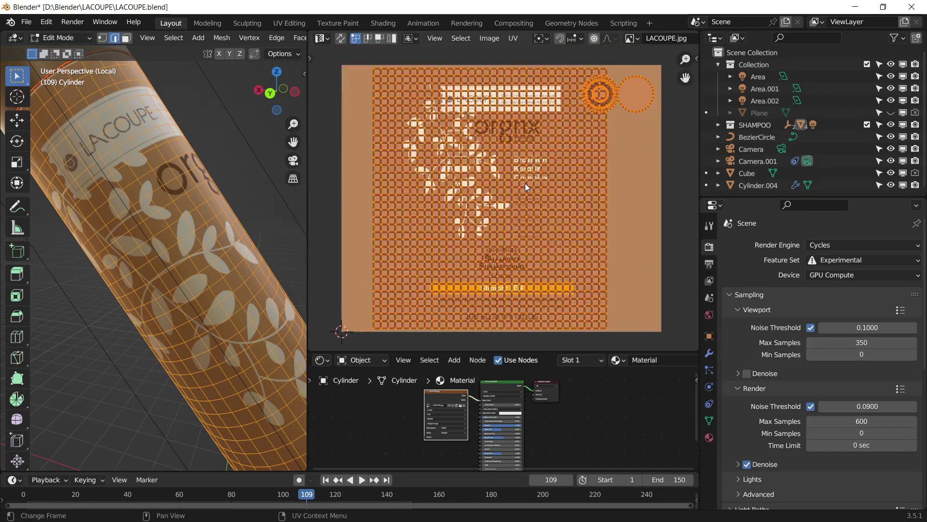
Return to Object Mode and exit local view to show both crossed bottles.
key("Tab")
scroll(218, 204, "down", 6)
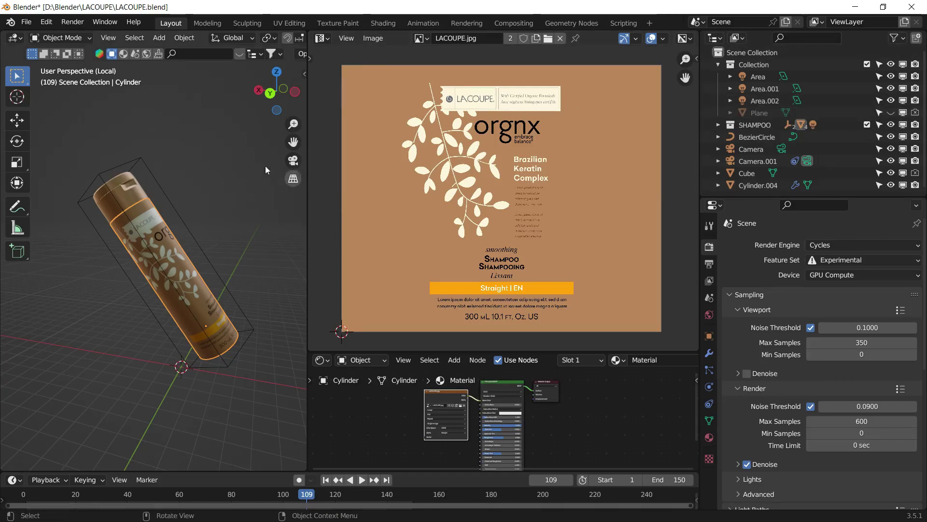
left_click(245, 191)
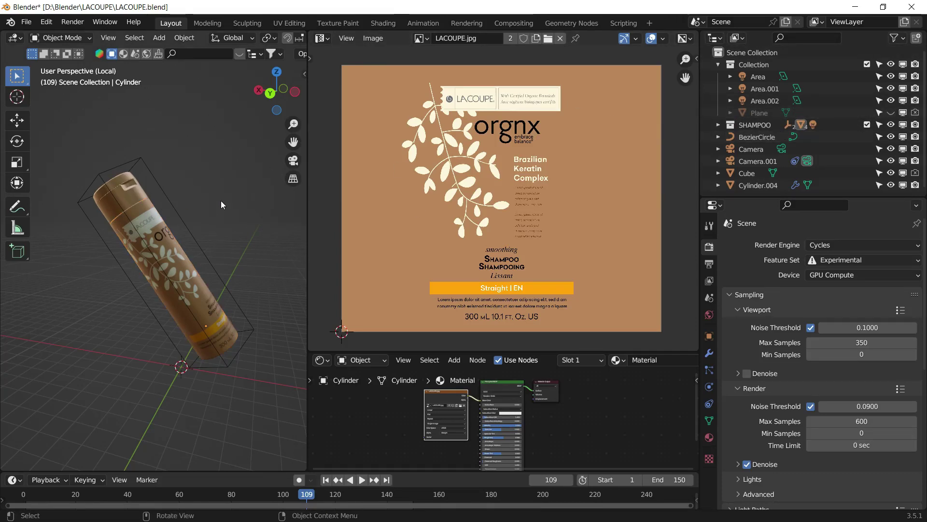
key("q")
left_click(219, 187)
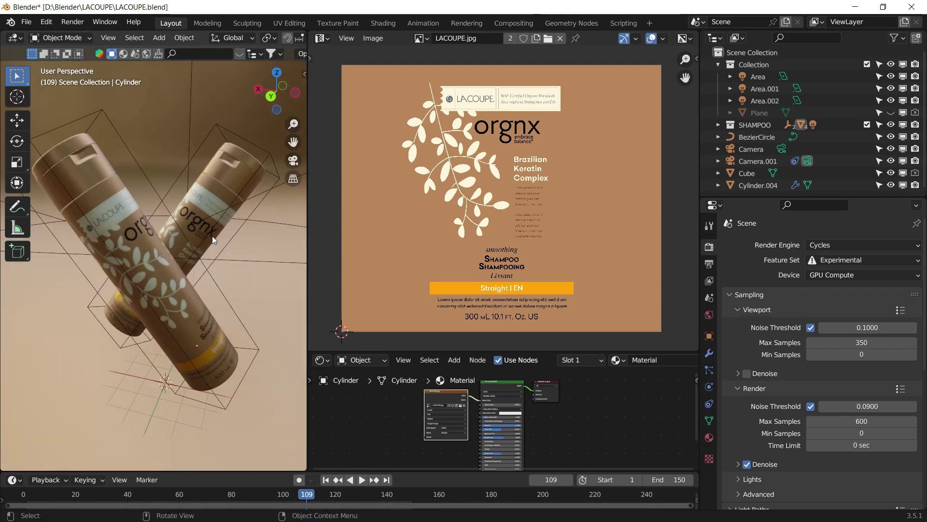
Change viewport shading with the Z pie, narrow the image editor, and open the File menu.
key("z")
left_click(135, 234)
left_click_drag(308, 217, 516, 217)
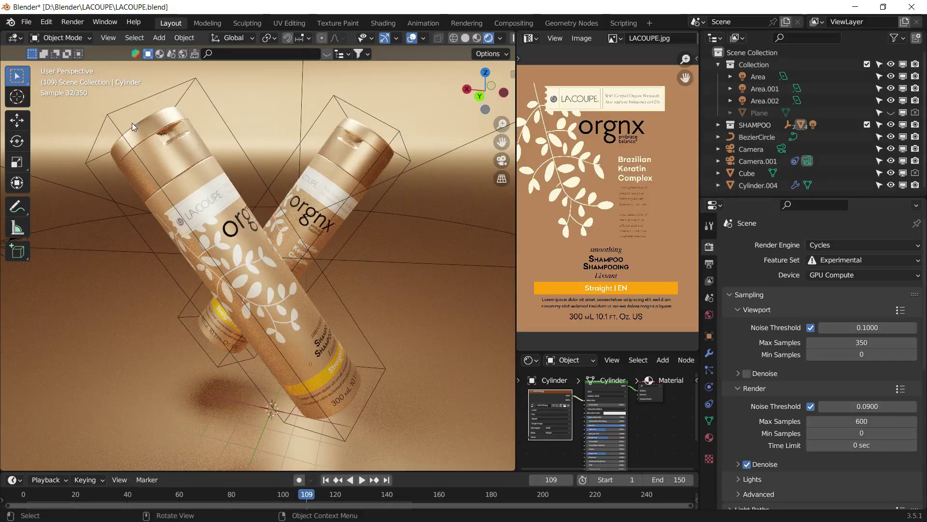
left_click(27, 22)
Start a new General file without saving the bottle project.
mouse_move(42, 35)
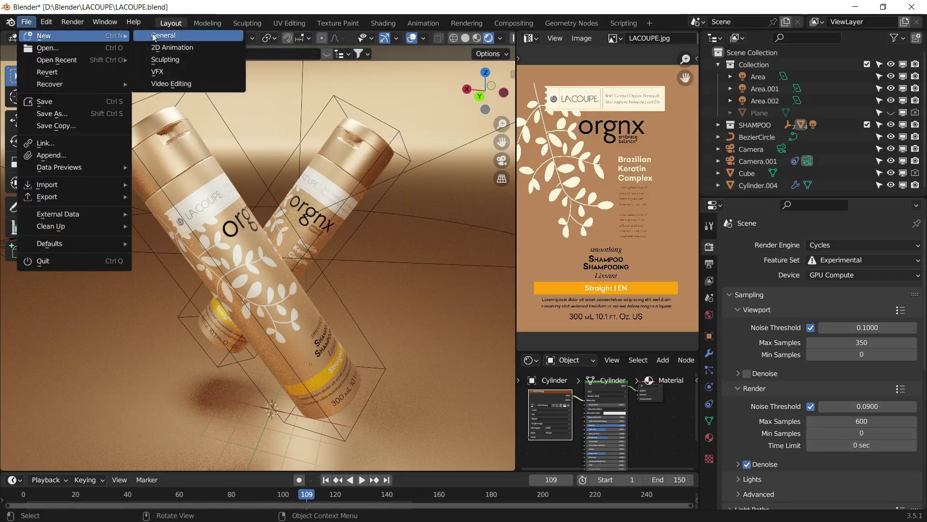
left_click(164, 35)
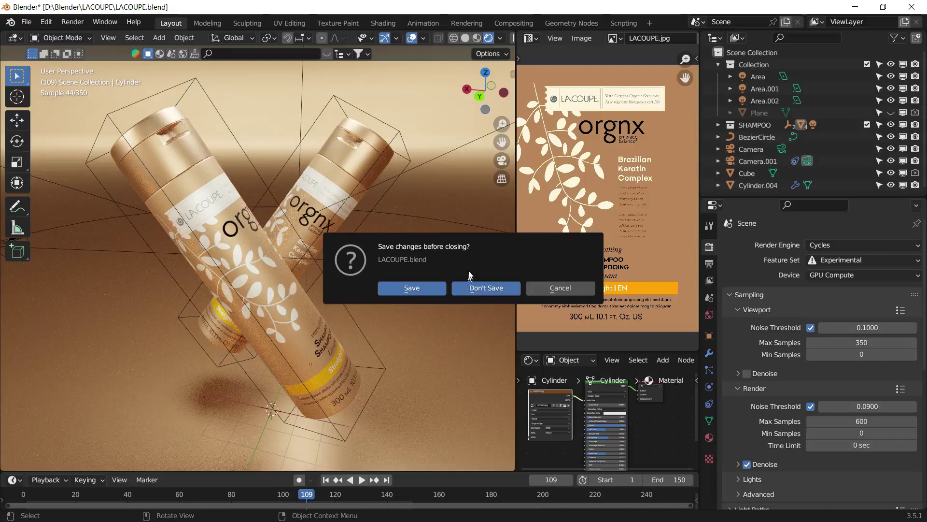
left_click(479, 286)
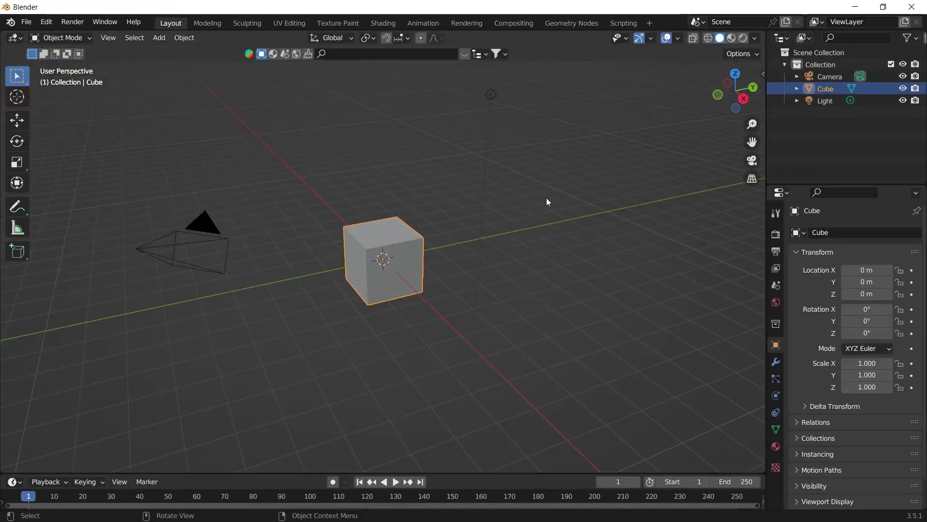
Delete the default camera, cube and light, then bring up the Windows Start menu.
key("n")
left_click(756, 240)
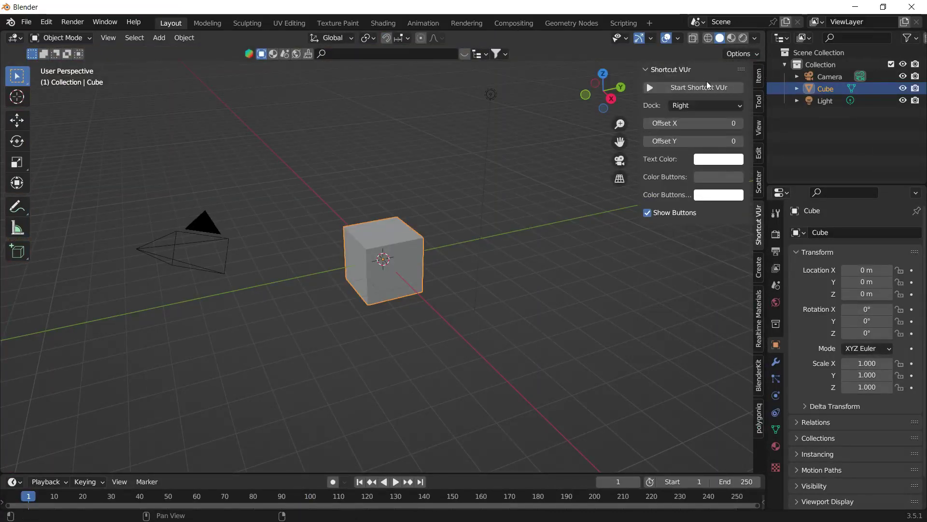
key("n")
left_click(526, 362)
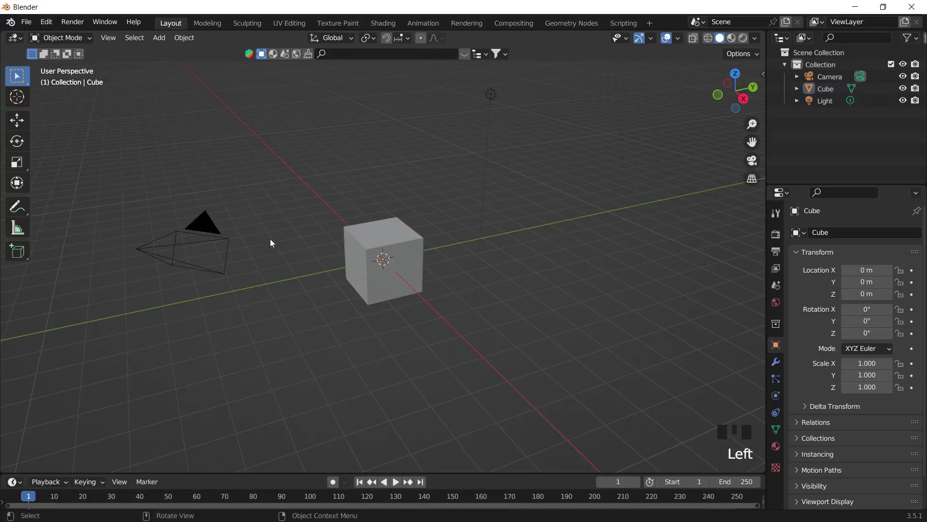
left_click_drag(184, 135, 627, 412)
key("x")
left_click(627, 428)
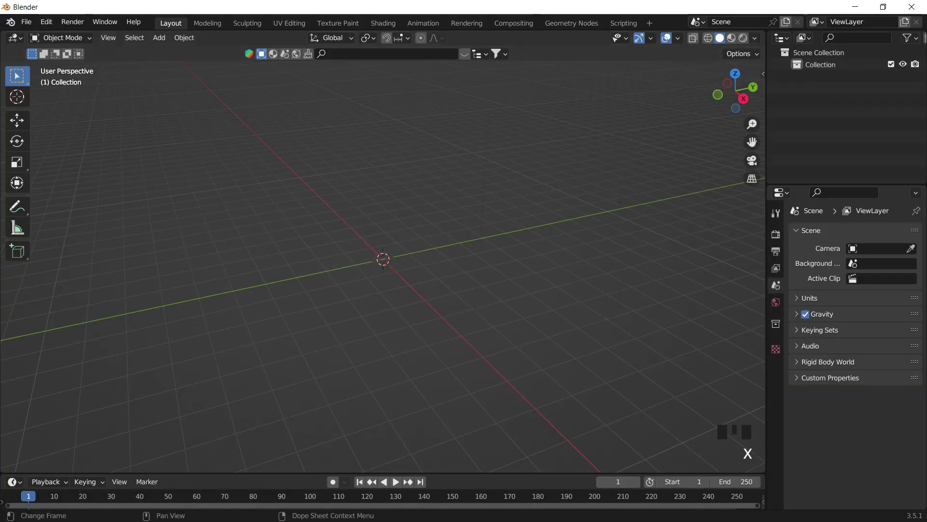
key("super")
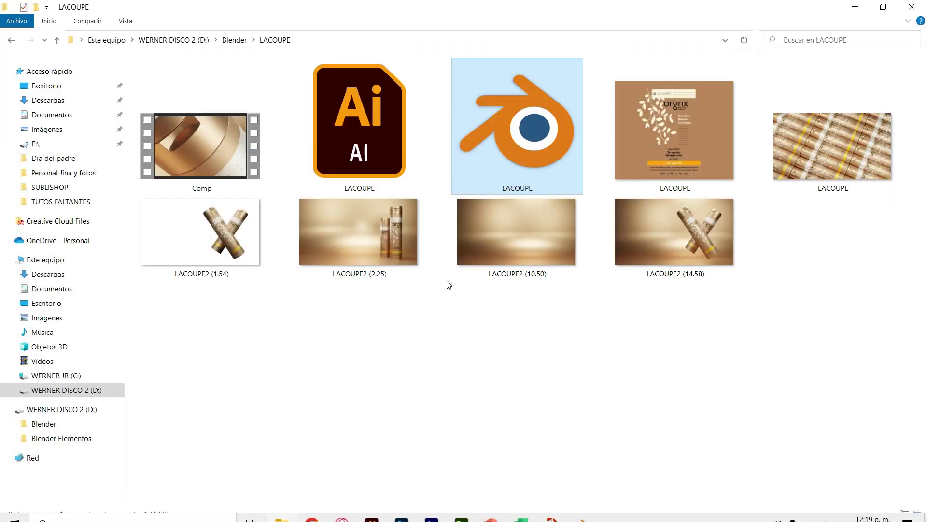
Preview the LACOUPE2 (14.58) render full-size, then close it.
left_click(389, 269)
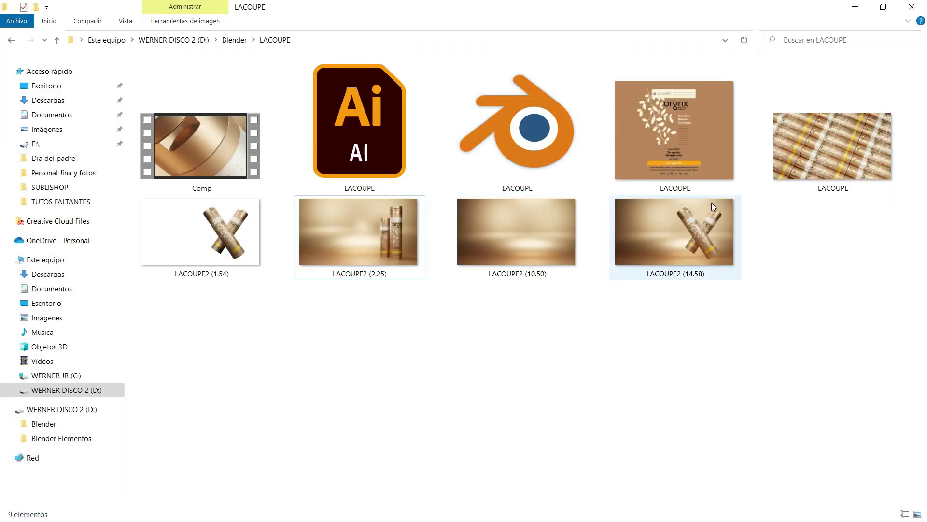
left_click(689, 221)
double_click(689, 221)
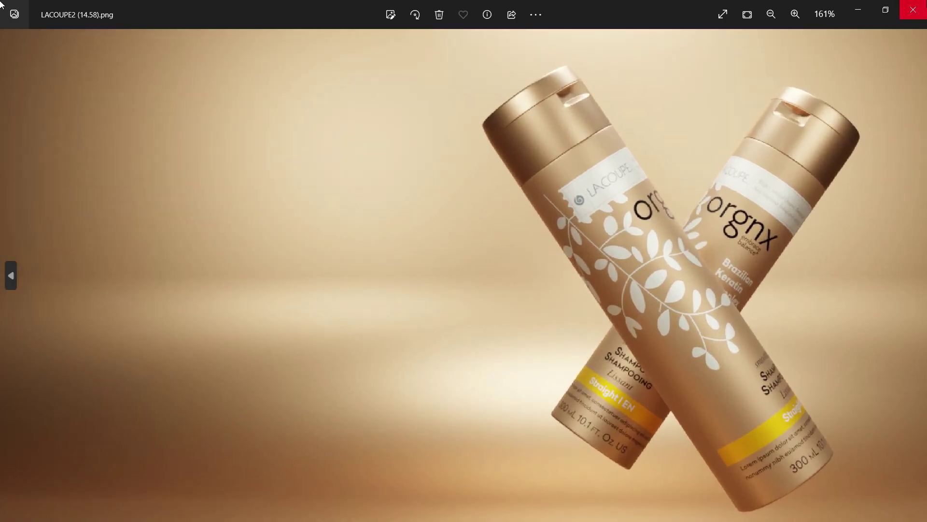
left_click(913, 10)
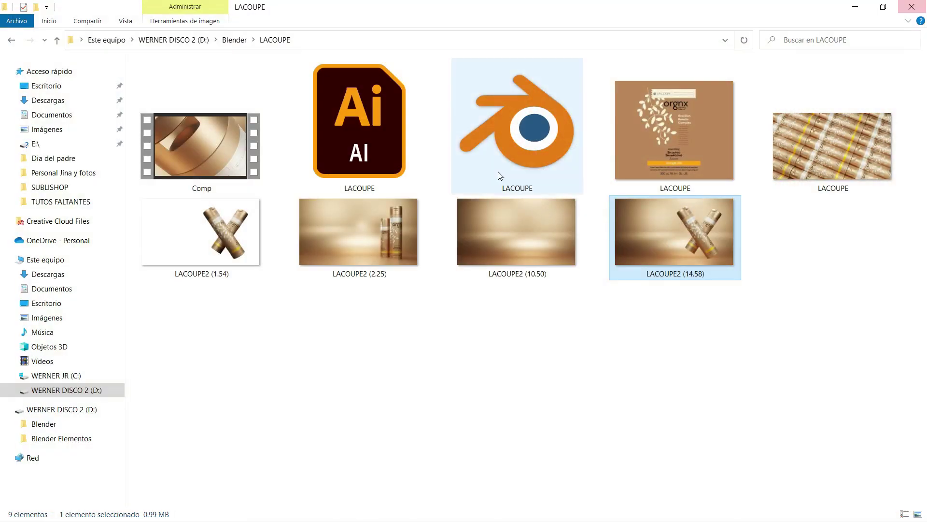
Browse the other renders and the Comp video, then open the LACOUPE.jpg label image.
left_click(534, 215)
left_click(228, 190)
left_click(244, 213)
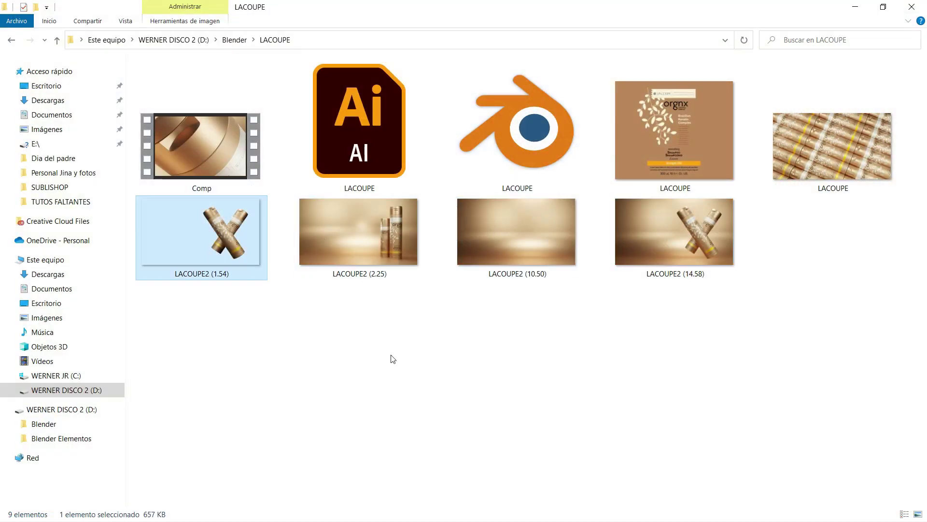
left_click(376, 257)
double_click(677, 127)
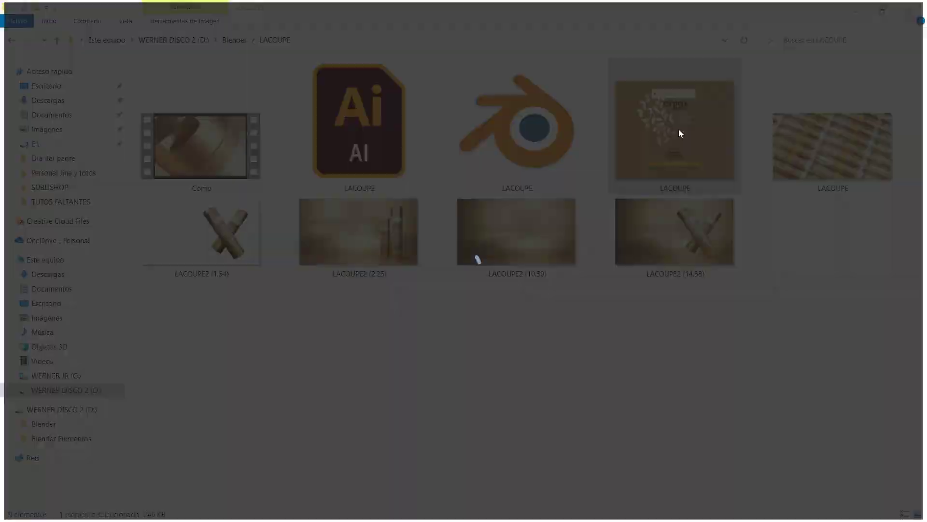
Zoom over the LACOUPE.jpg label image, then close it.
scroll(459, 214, "up", 1)
scroll(482, 253, "down", 1)
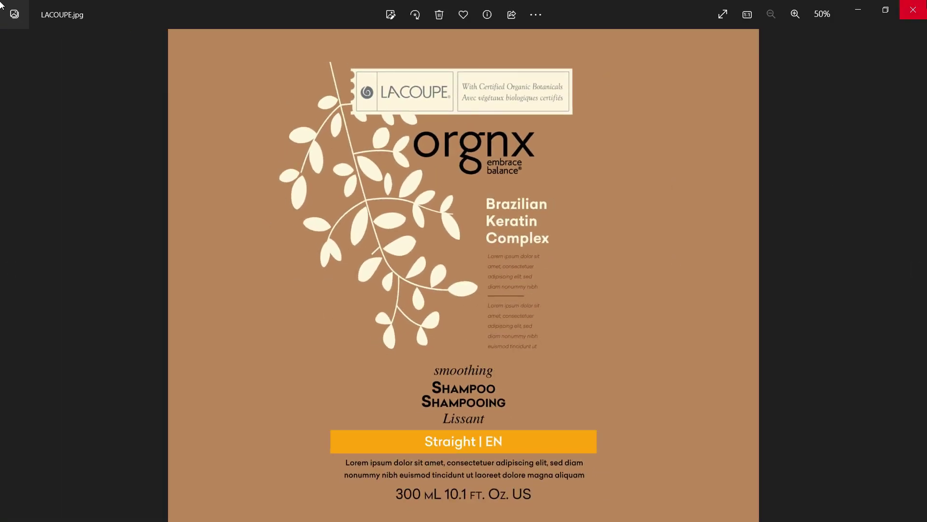
left_click(913, 10)
Play the Comp reference video, skip ahead about 12 seconds, and close the player.
double_click(246, 157)
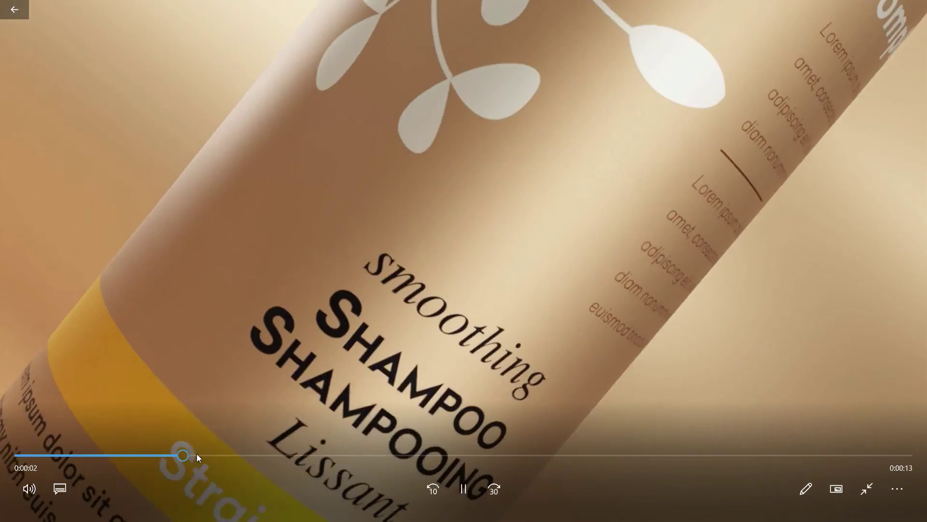
left_click_drag(197, 454, 616, 400)
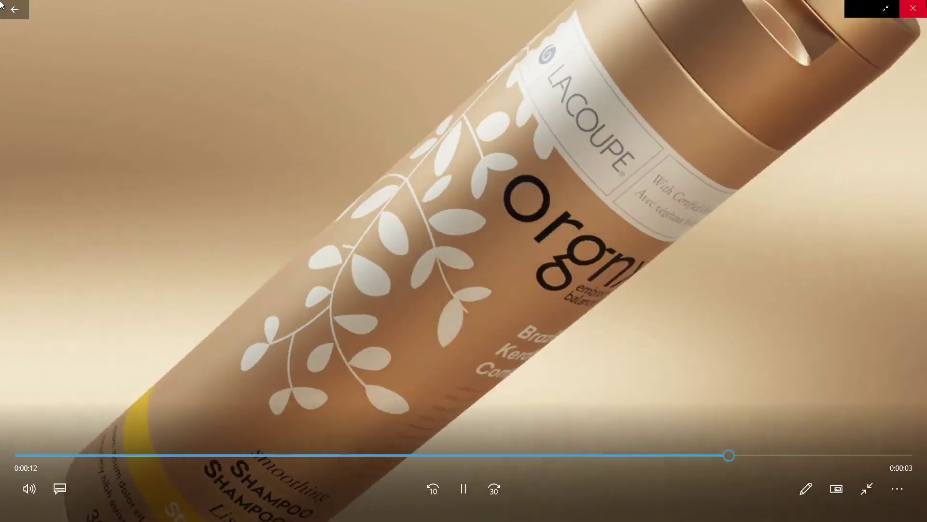
left_click(912, 7)
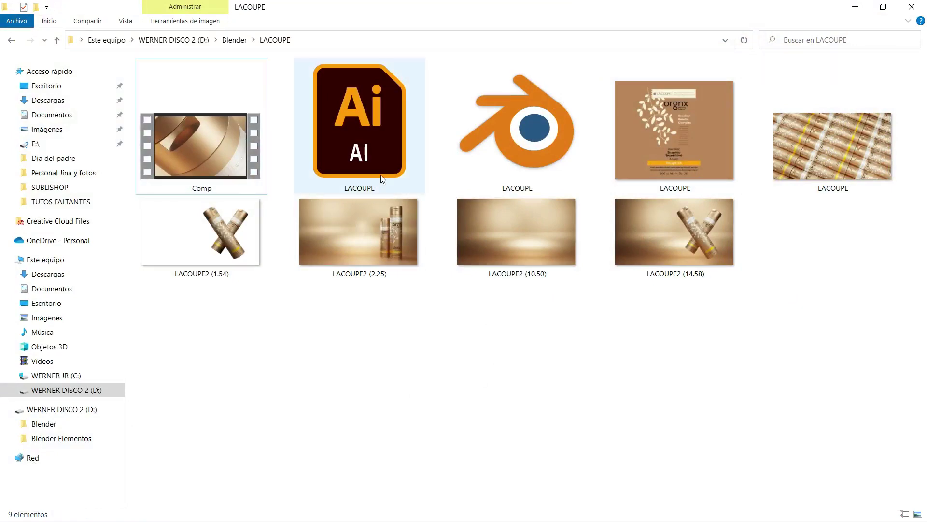
Return to Blender and add a mesh cylinder at the origin.
left_click(853, 6)
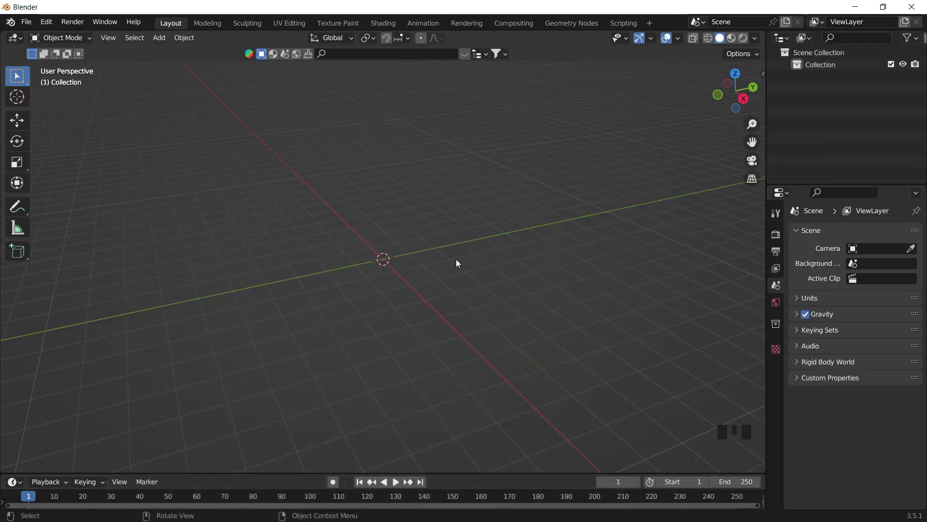
middle_click_drag(432, 253, 422, 219)
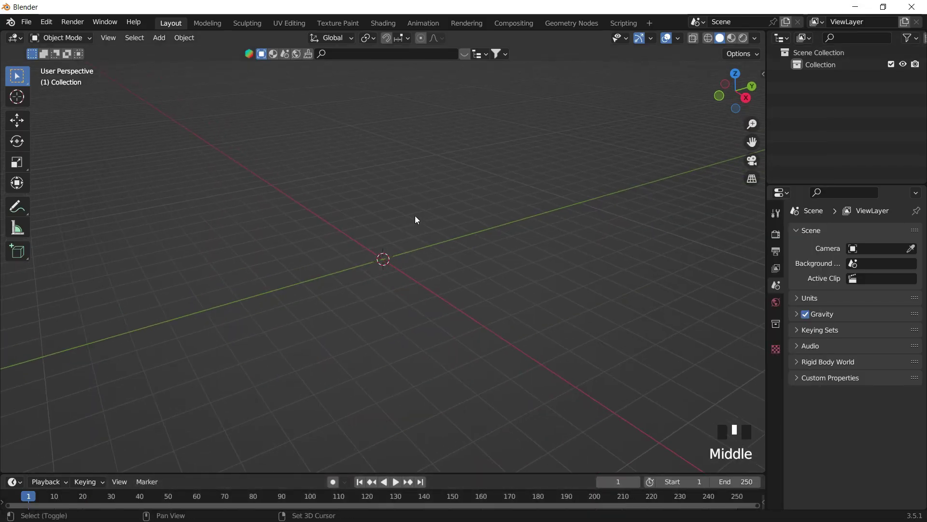
key("shift+a")
mouse_move(422, 219)
left_click(471, 276)
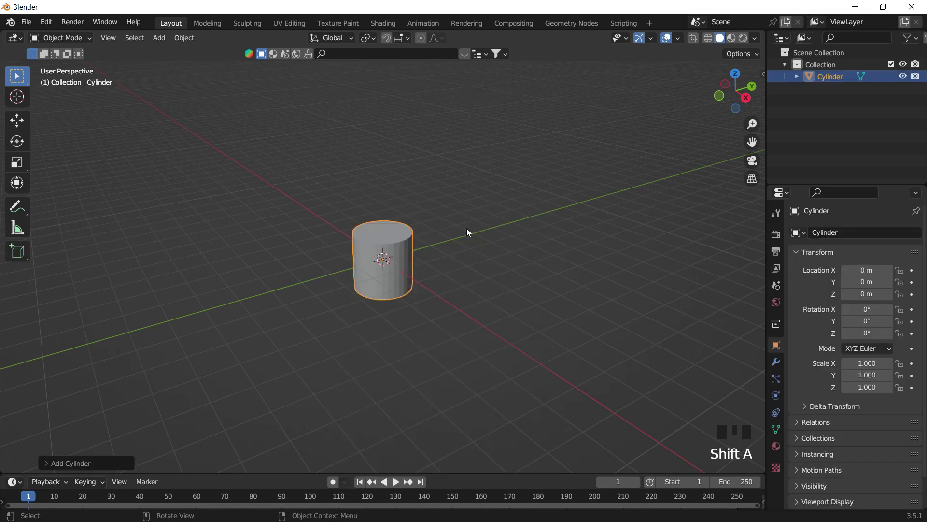
Set the cylinder to 64 vertices and 8 m depth in the Add Cylinder panel.
left_click(48, 461)
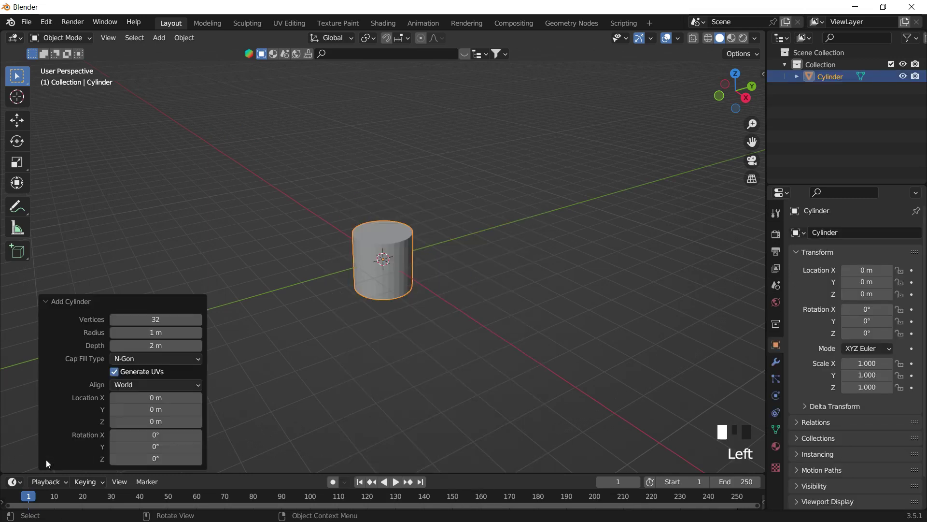
scroll(405, 286, "up", 4)
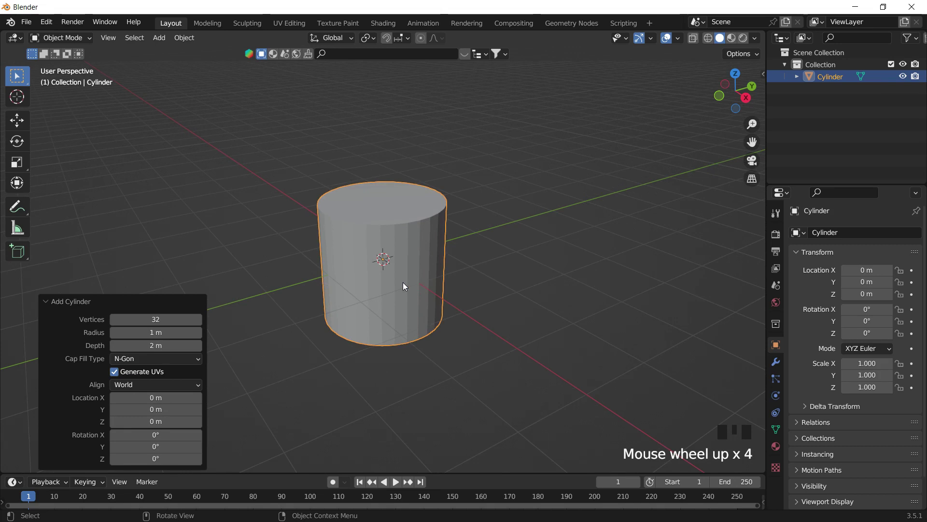
scroll(403, 282, "up", 1)
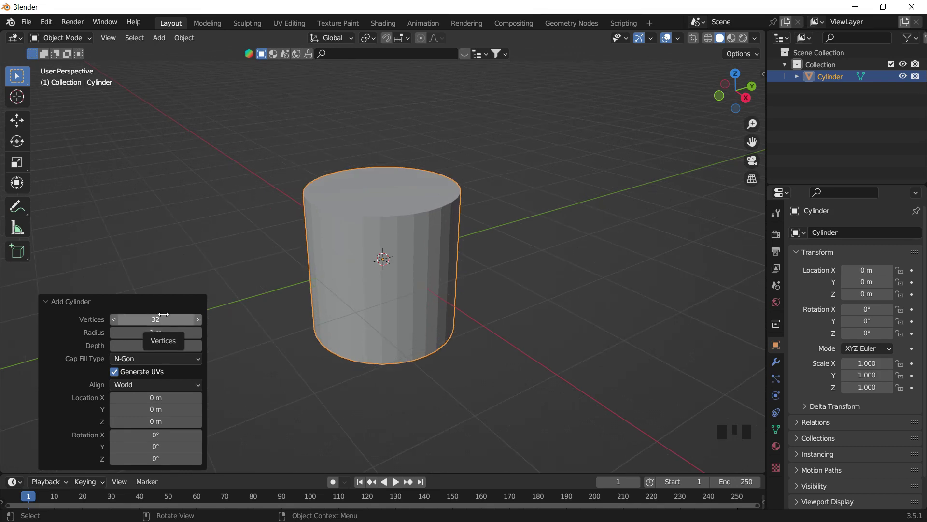
left_click(163, 314)
type("64")
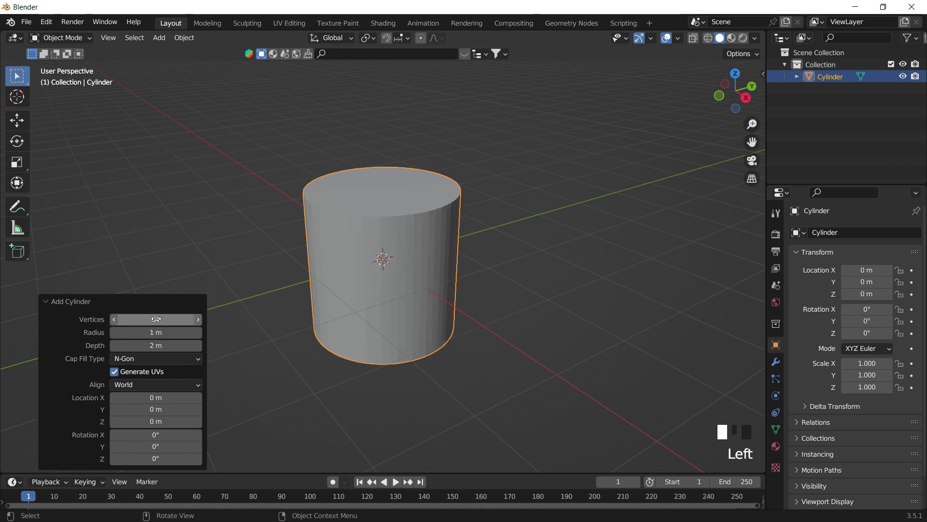
key("Return")
scroll(420, 173, "up", 2)
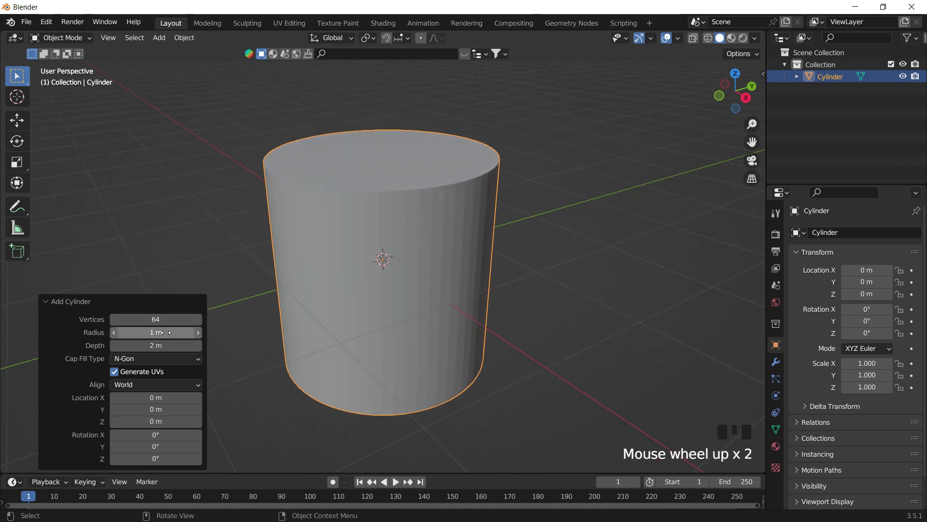
scroll(324, 285, "down", 7)
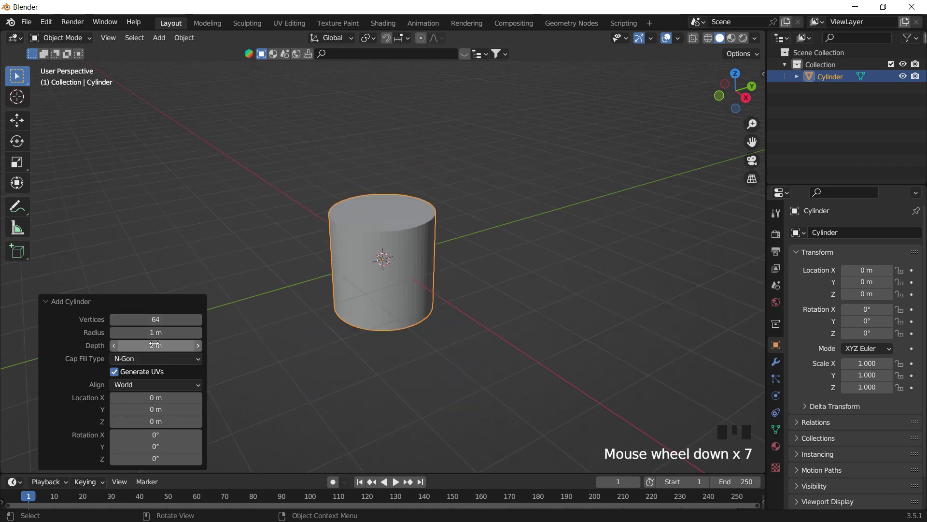
left_click(154, 344)
type("6")
key("Return")
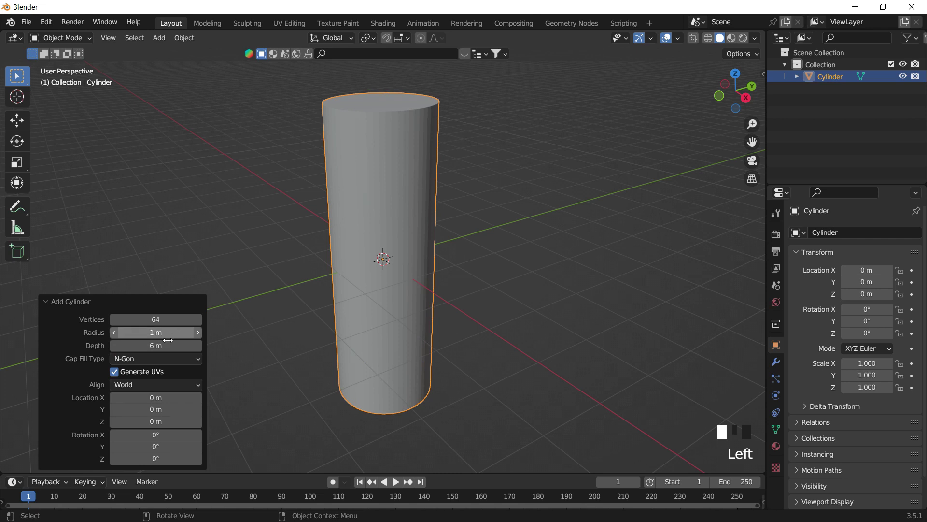
double_click(167, 341)
type("8")
key("Return")
Inspect the cylinder from several angles, reselect it and enter Edit Mode.
scroll(390, 284, "down", 2)
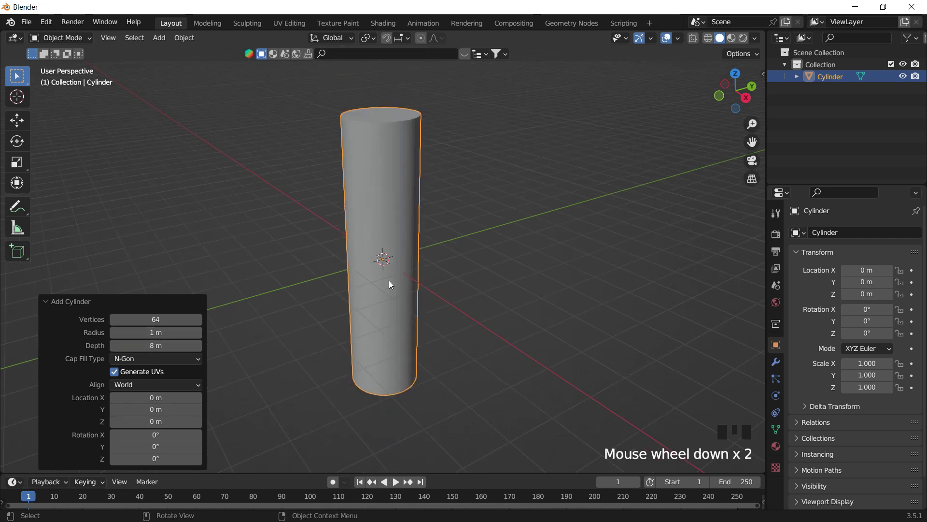
middle_click_drag(390, 282, 435, 261)
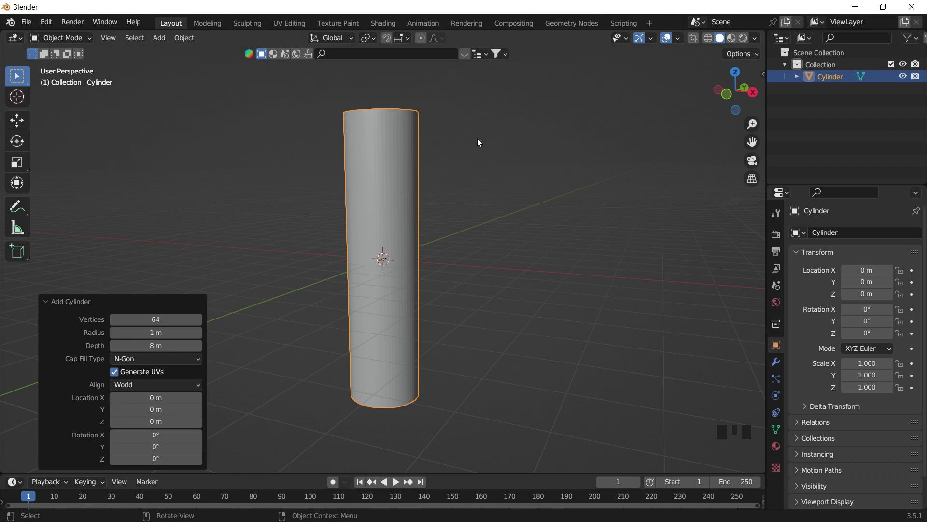
left_click(500, 201)
middle_click_drag(497, 213, 392, 166)
left_click(392, 166)
middle_click_drag(463, 199, 483, 210)
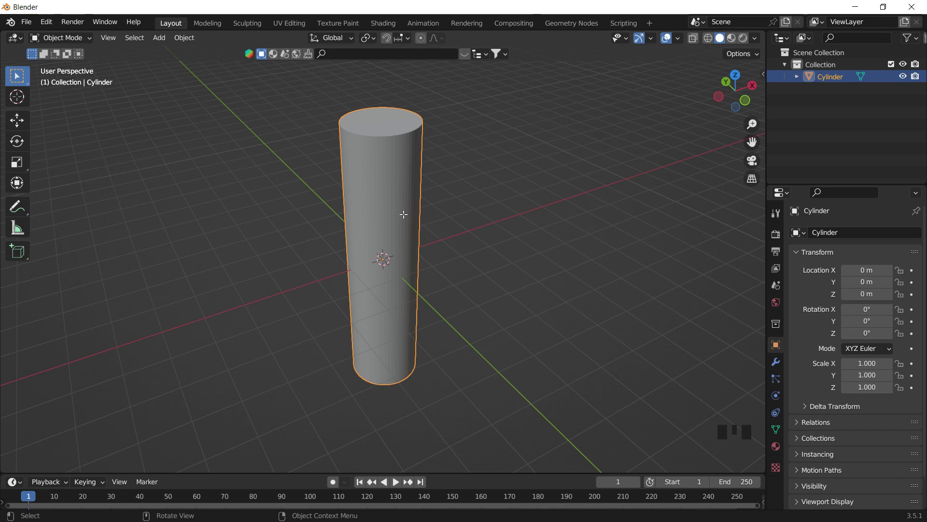
key("Tab")
middle_click_drag(397, 195, 381, 137)
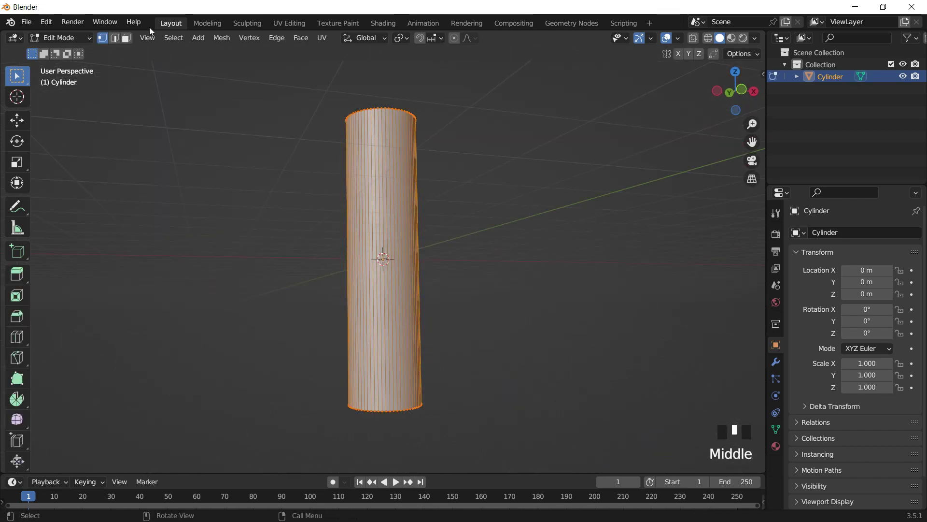
In Edge select mode, add 54 horizontal loop cuts along the cylinder's height.
left_click(115, 37)
scroll(425, 196, "up", 1)
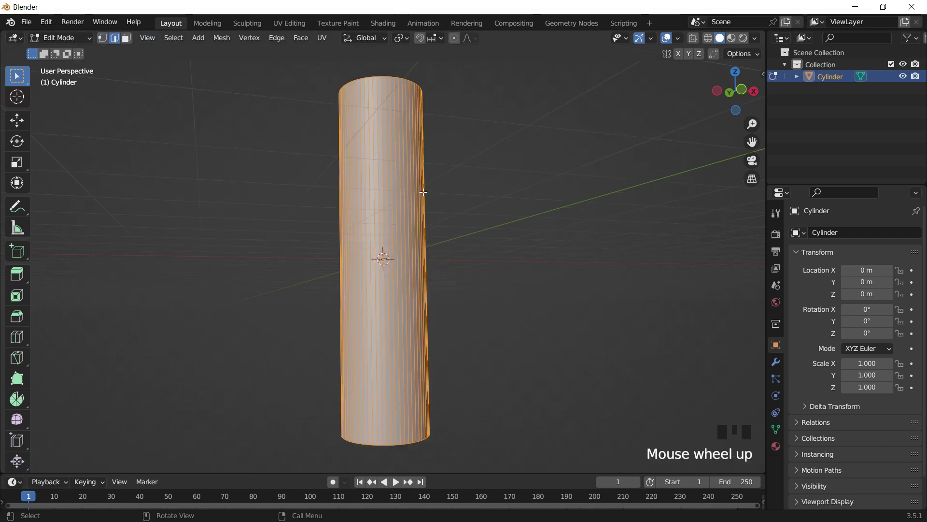
middle_click_drag(423, 194, 485, 259)
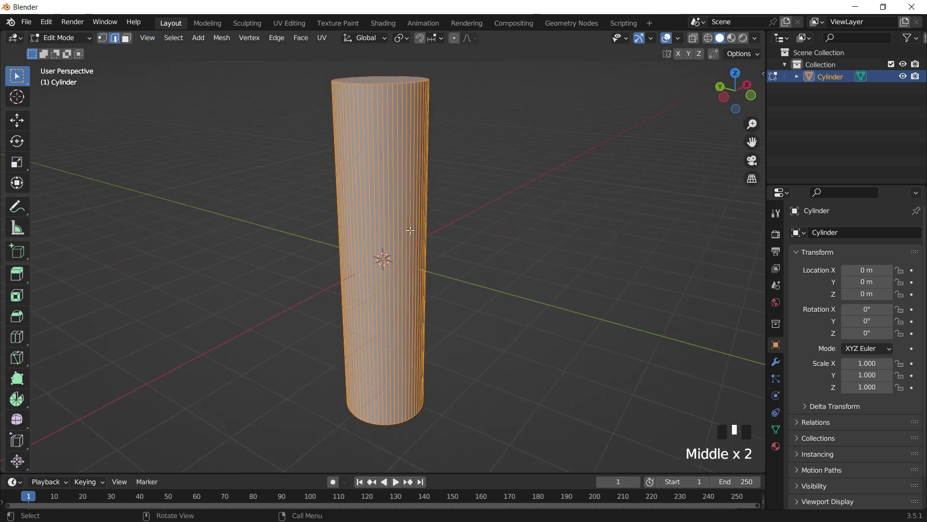
key("ctrl+r")
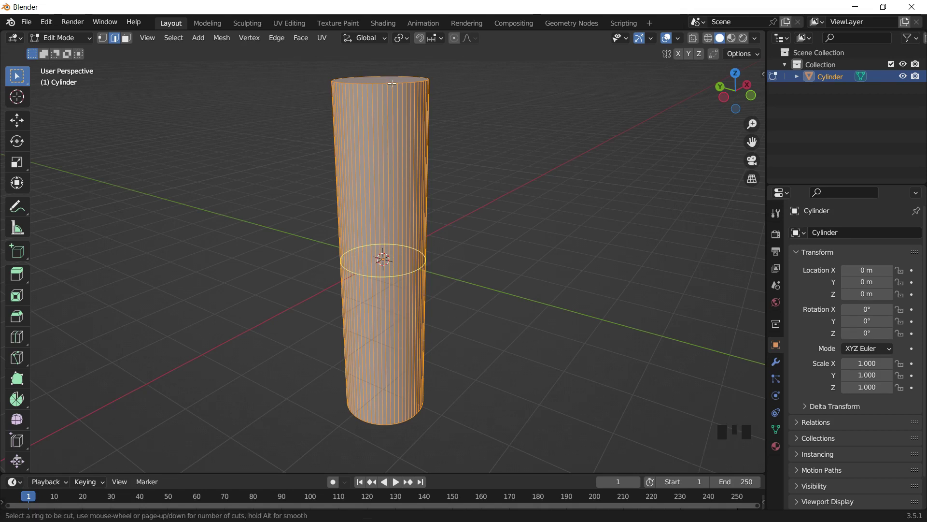
scroll(376, 235, "up", 20)
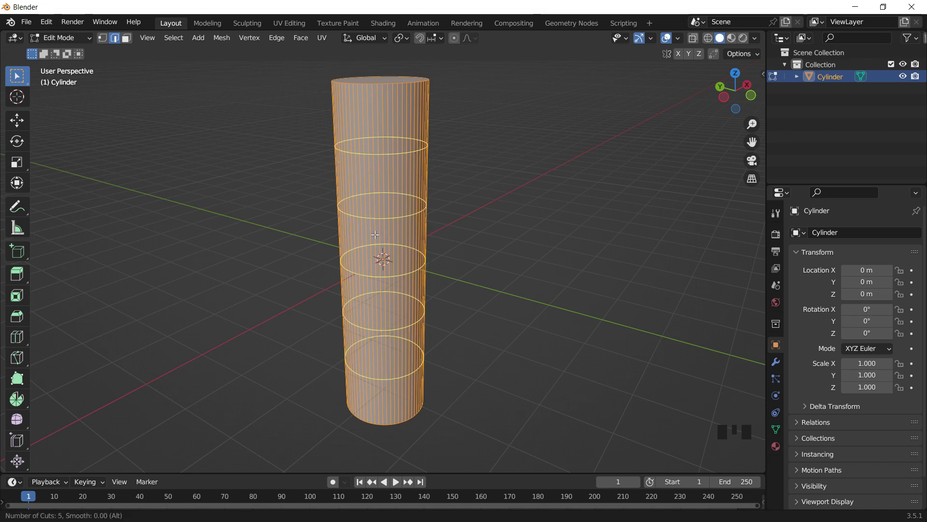
scroll(376, 235, "down", 20)
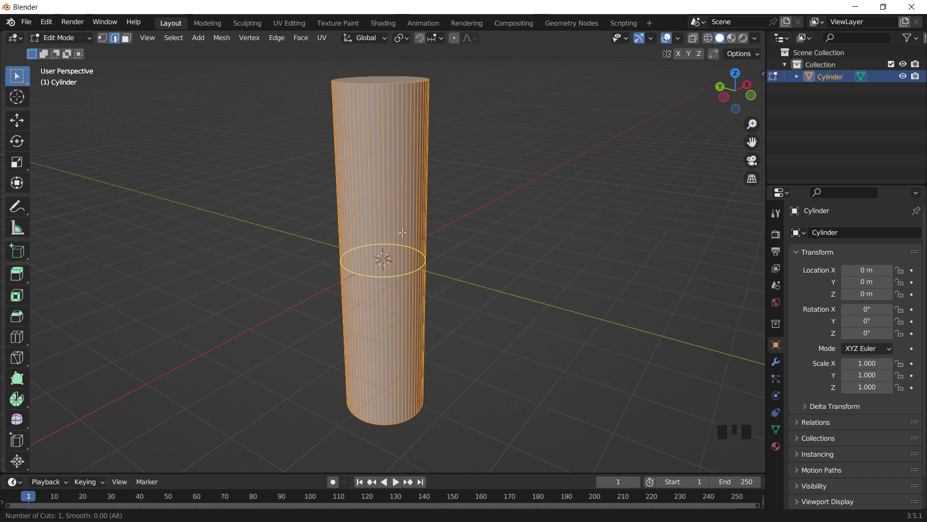
scroll(384, 258, "up", 20)
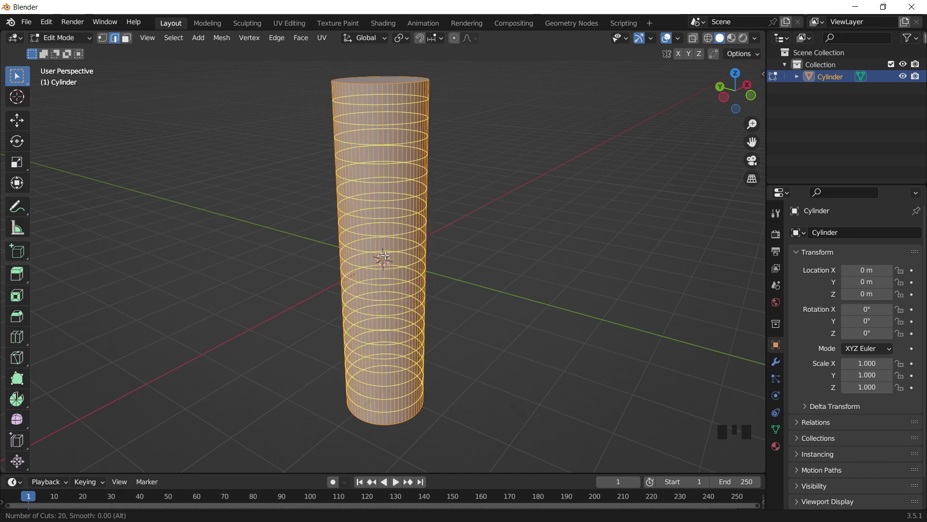
scroll(384, 258, "up", 18)
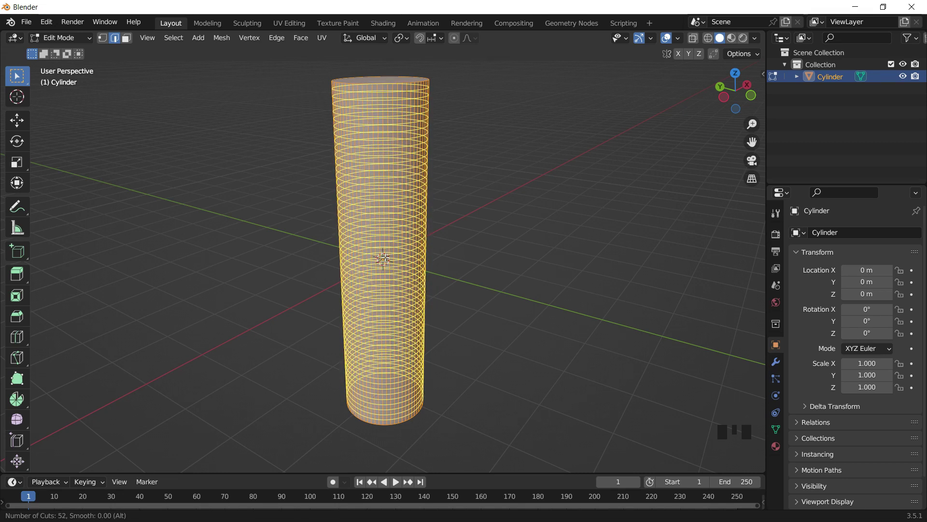
scroll(384, 257, "down", 1)
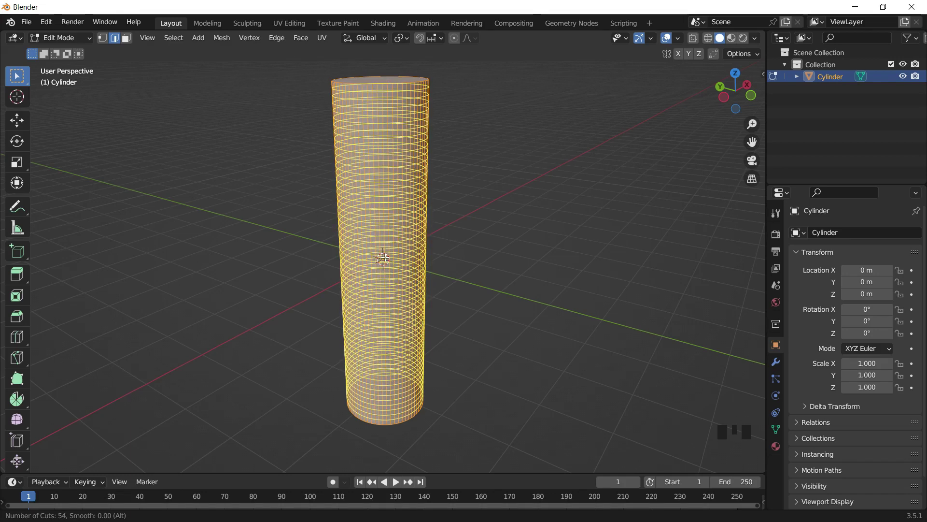
left_click(383, 258)
Deselect the mesh, orbit to inspect the loops, and return to Object Mode.
left_click(544, 155)
middle_click_drag(544, 155, 419, 119)
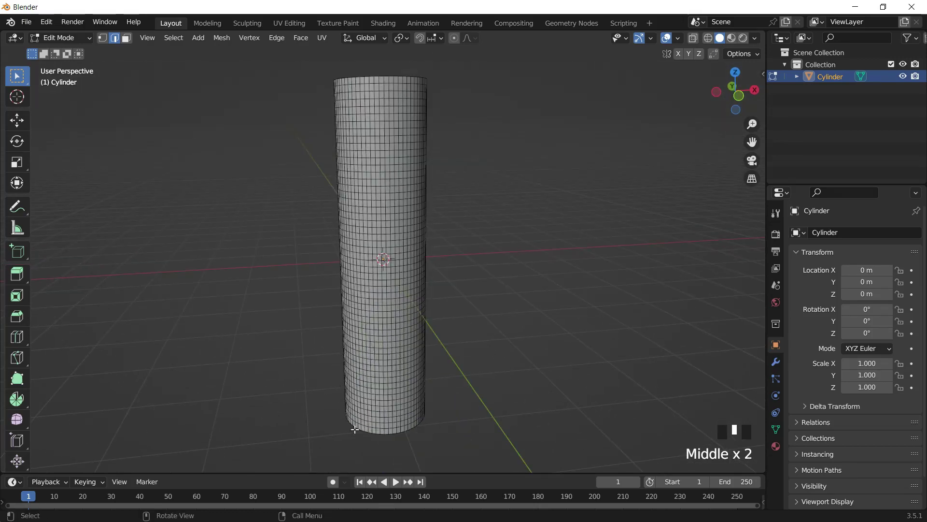
middle_click_drag(391, 160, 468, 215)
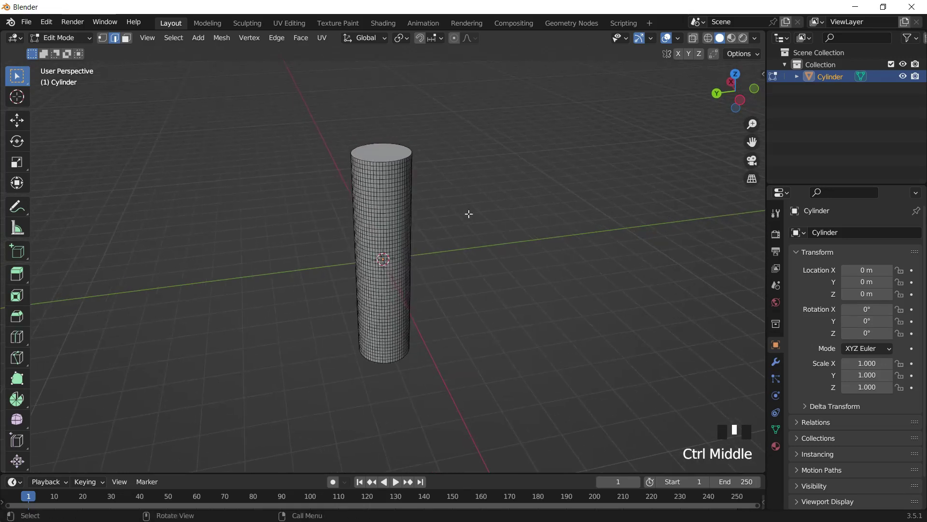
key("Tab")
middle_click_drag(476, 157, 372, 162)
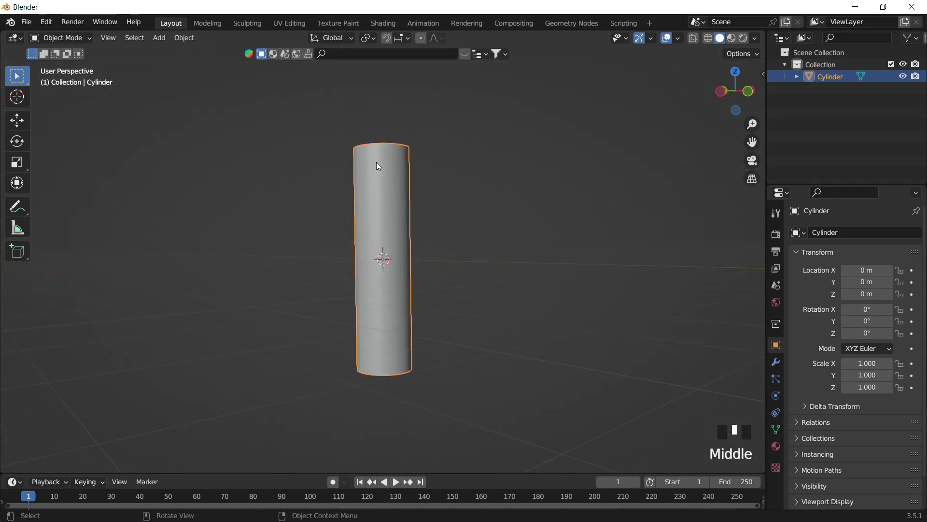
Add a Bevel modifier to the cylinder from the Modifier properties.
mouse_move(442, 159)
middle_mouse_down()
mouse_move(474, 176)
mouse_move(434, 194)
mouse_move(429, 162)
mouse_move(356, 145)
mouse_move(356, 161)
mouse_move(408, 170)
mouse_move(431, 149)
middle_mouse_up()
scroll(434, 195, "up", 3)
middle_click_drag(440, 174, 497, 213)
middle_click_drag(480, 162, 492, 233, "shift")
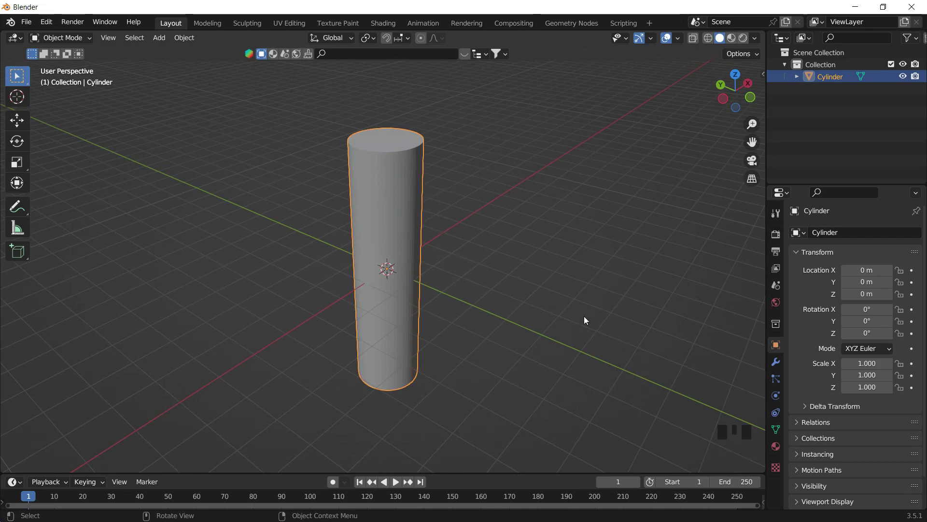
left_click(776, 361)
left_click(828, 228)
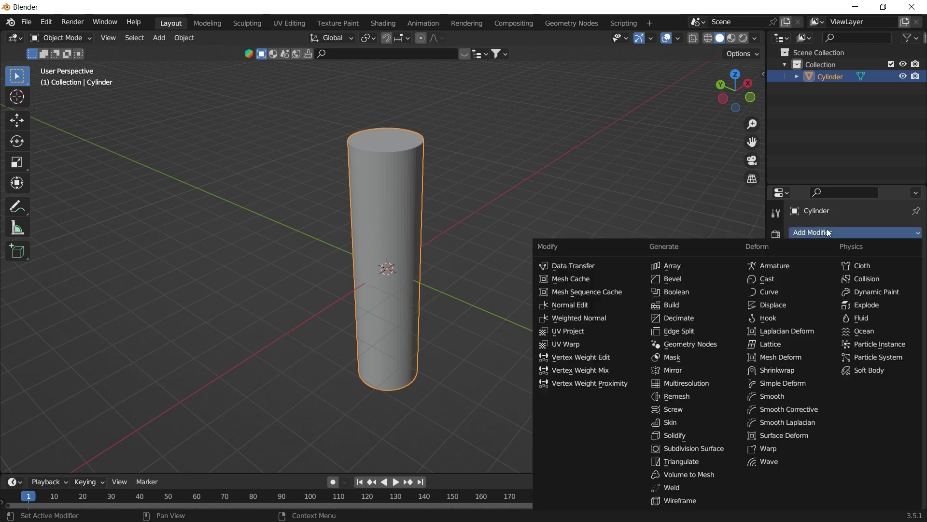
left_click(674, 280)
Set the bevel amount to 0.02 m with 6 segments.
scroll(490, 173, "up", 4)
middle_click_drag(486, 172, 445, 249, "shift")
scroll(470, 217, "up", 2)
scroll(447, 244, "up", 2)
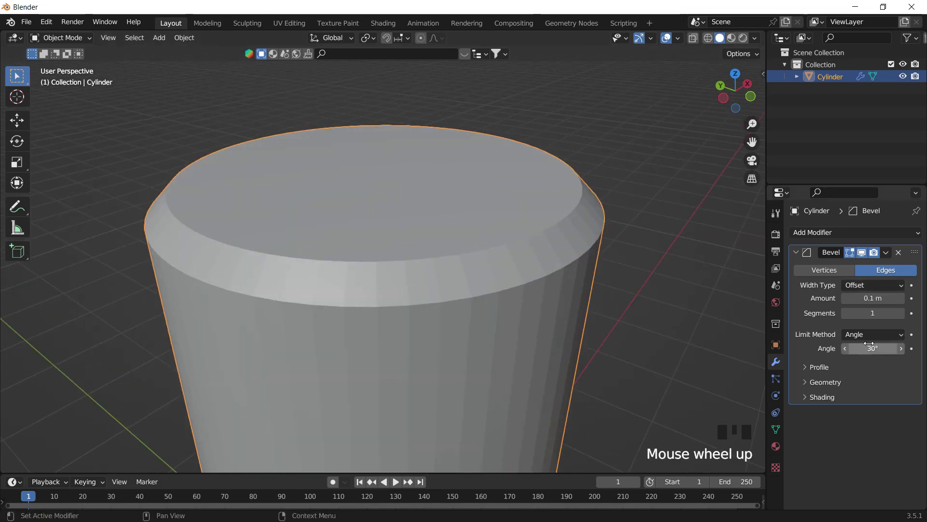
left_click(873, 312)
type("5")
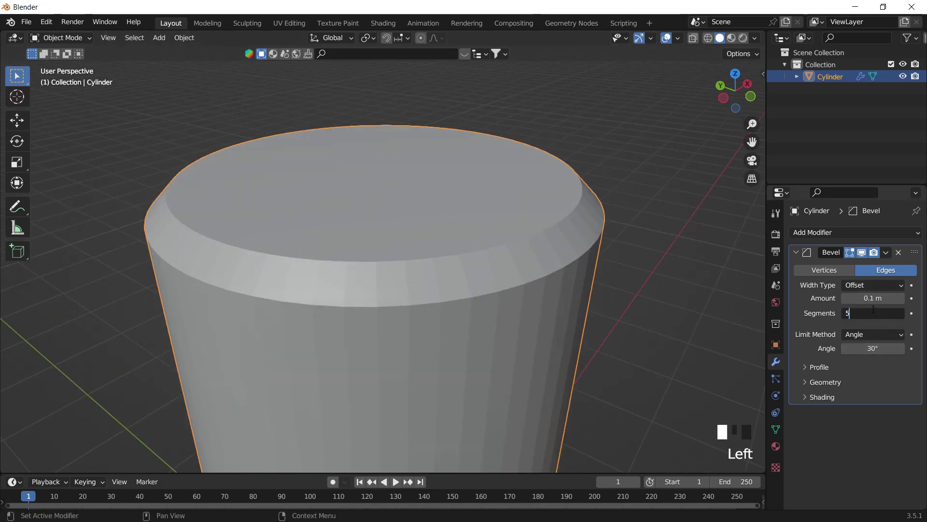
key("Return")
left_click_drag(873, 298, 841, 296)
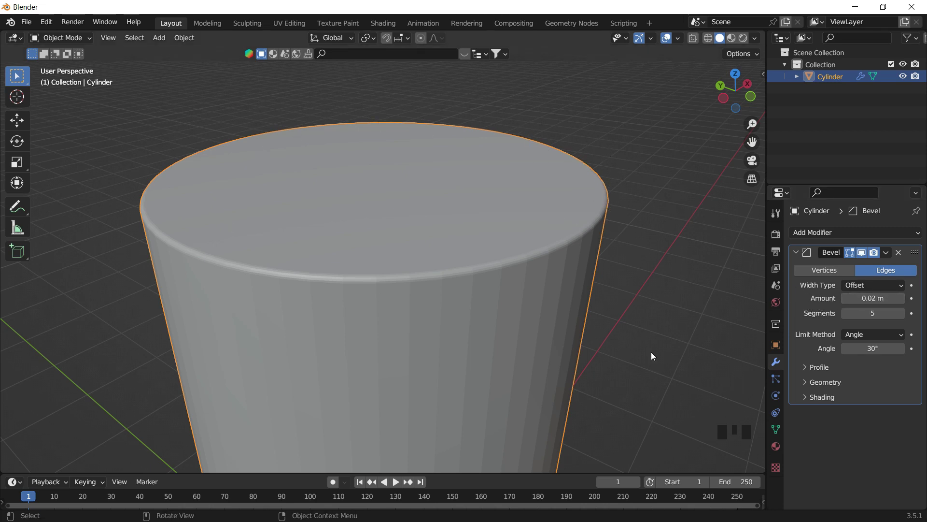
left_click(875, 315)
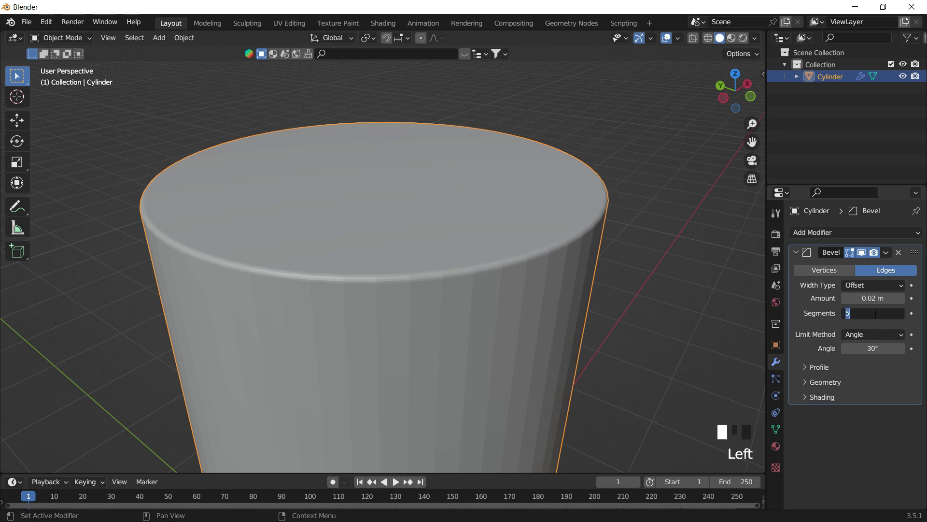
type("6")
key("Return")
Check the beveled rim, reselect the cylinder, and open the Add Modifier list.
left_click(667, 278)
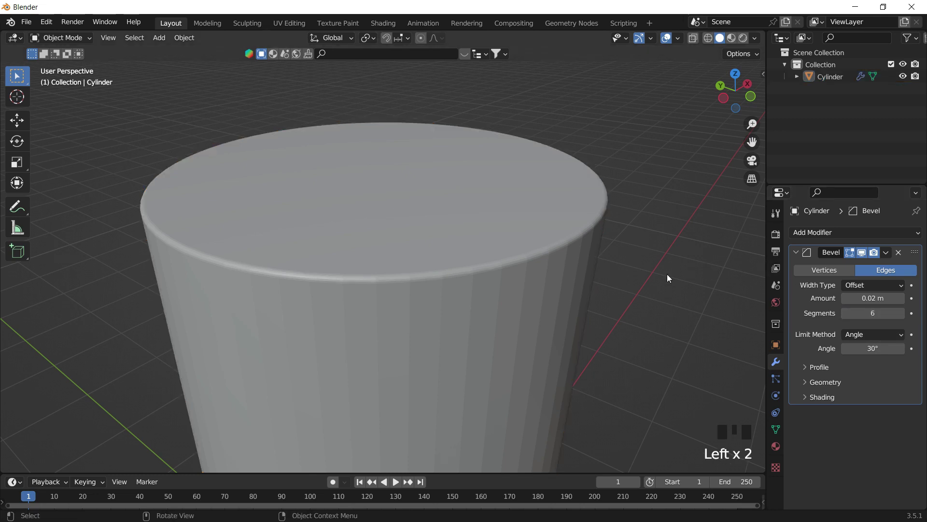
left_click(547, 261)
left_click(802, 236)
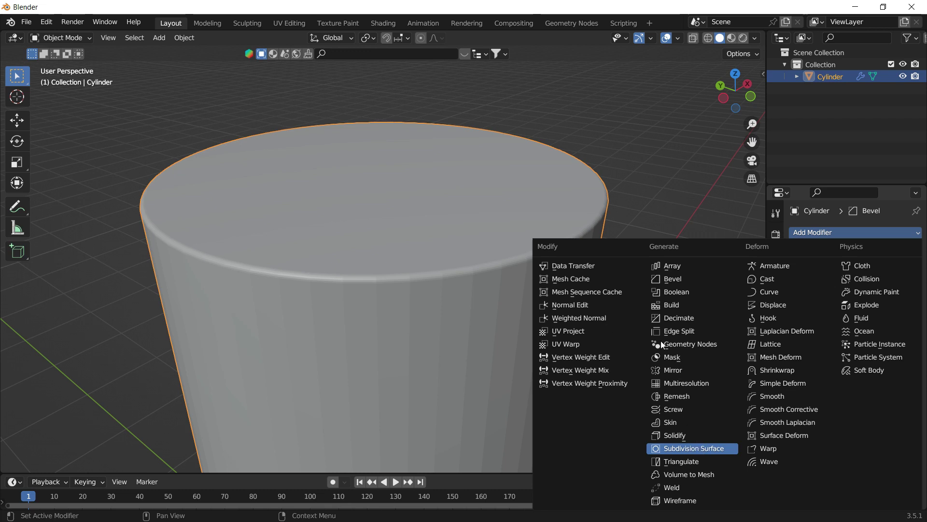
Add a Subdivision Surface modifier (viewport 1, render 2) below the cylinder's Bevel.
left_click(691, 449)
left_click(628, 212)
scroll(428, 305, "down", 4)
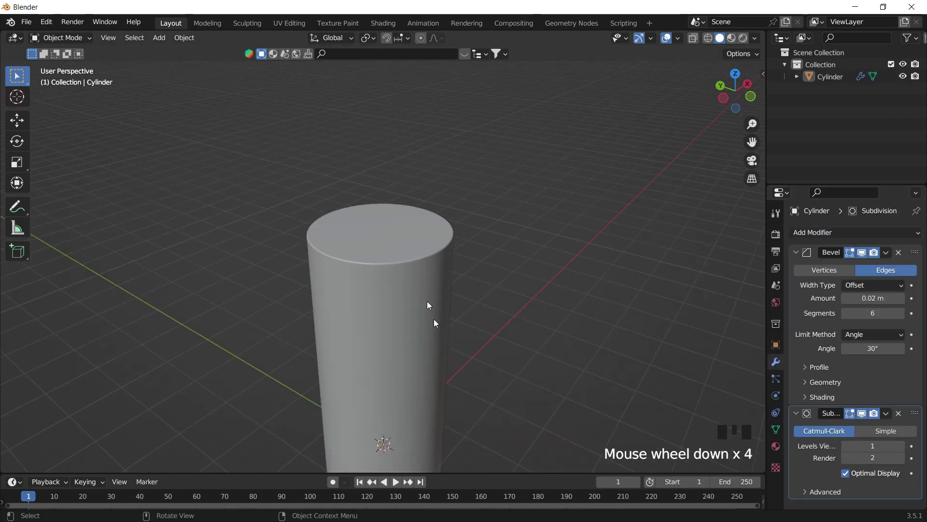
middle_click_drag(428, 305, 408, 201)
scroll(360, 277, "down", 2)
middle_click_drag(398, 341, 433, 177, "shift")
scroll(387, 259, "up", 2)
scroll(437, 251, "down", 2)
Shade the beveled cylinder smooth and orbit around to inspect the result.
left_click(419, 171)
right_click(418, 170)
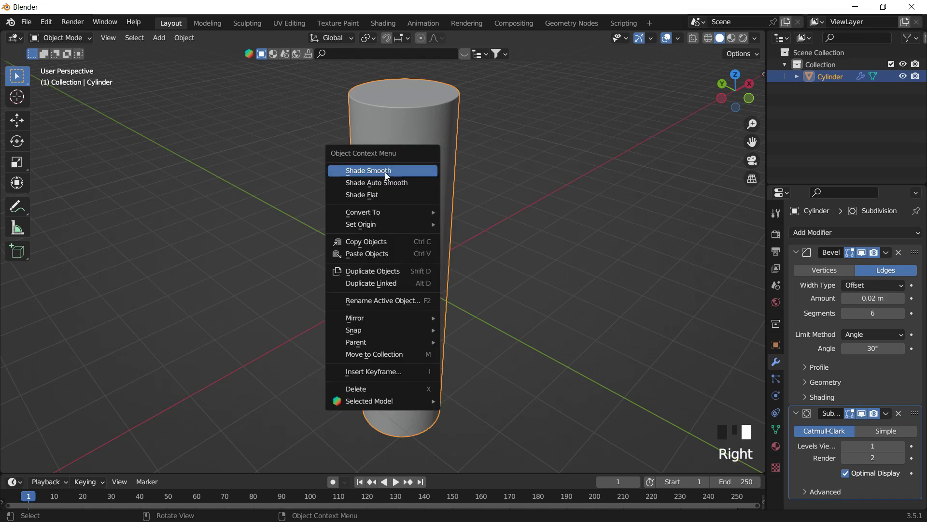
left_click(367, 171)
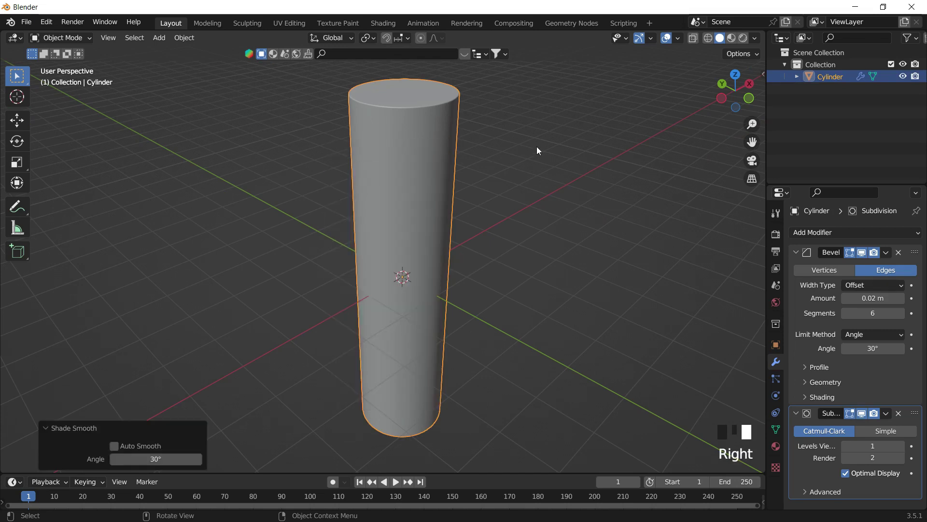
left_click(537, 146)
middle_click_drag(441, 118, 425, 265)
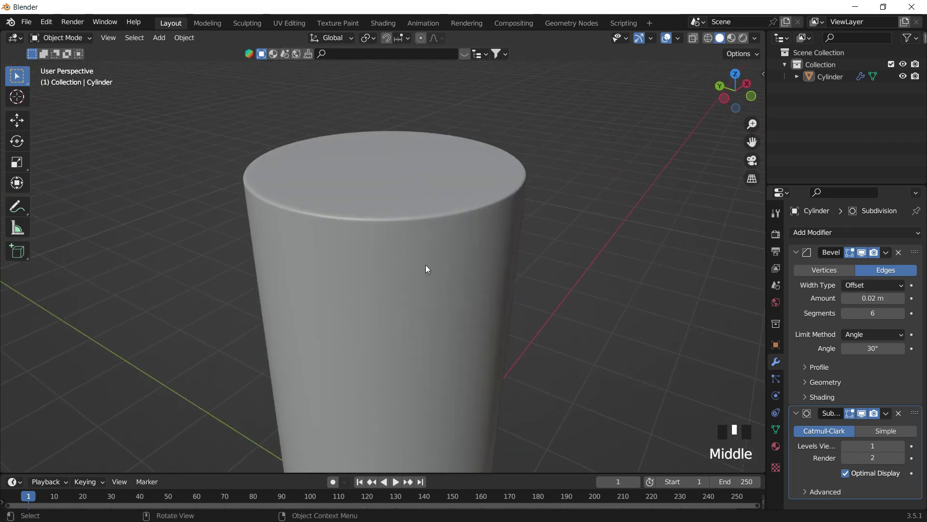
scroll(425, 264, "down", 4)
middle_click_drag(445, 306, 520, 247)
left_click(405, 162)
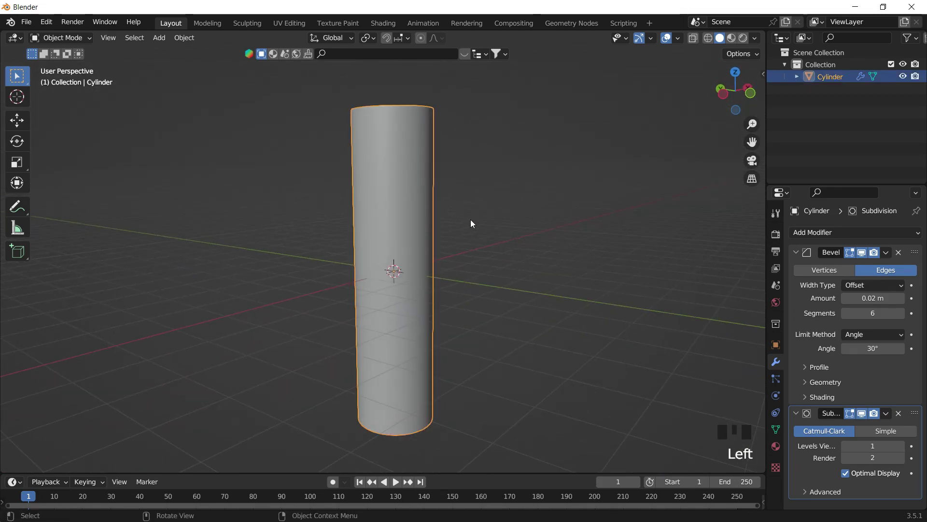
middle_click_drag(492, 213, 404, 153, "shift")
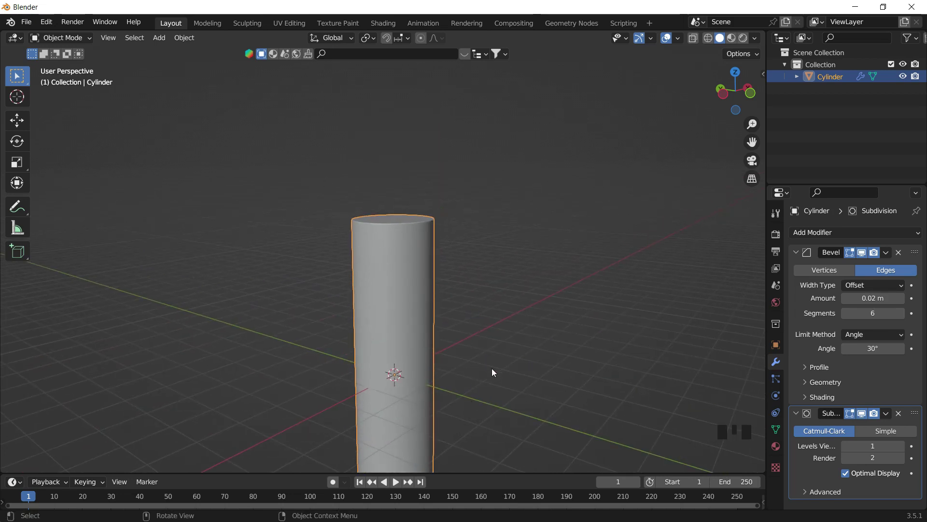
key("shift")
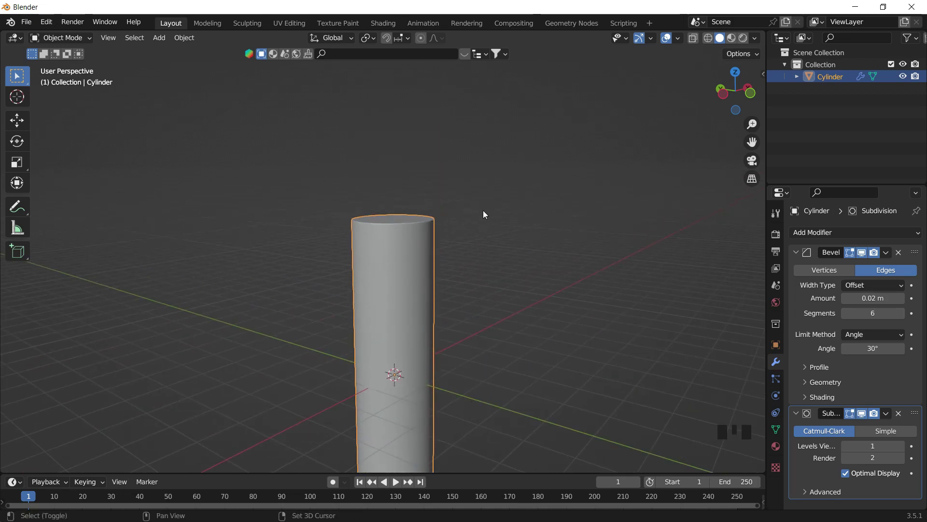
Duplicate the cylinder, then delete the unwanted copy.
key("shift+d")
left_click(493, 163)
key("x")
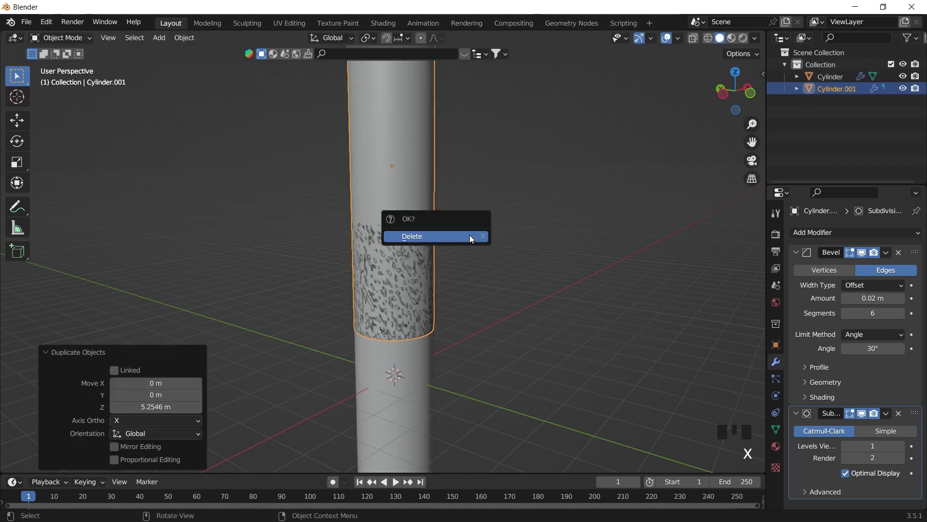
left_click(470, 235)
middle_click_drag(444, 295, 423, 232, "shift")
scroll(416, 223, "up", 1)
Add a new mesh cylinder with a 2 m depth and view it from the right orthographic side.
key("shift+a")
mouse_move(415, 222)
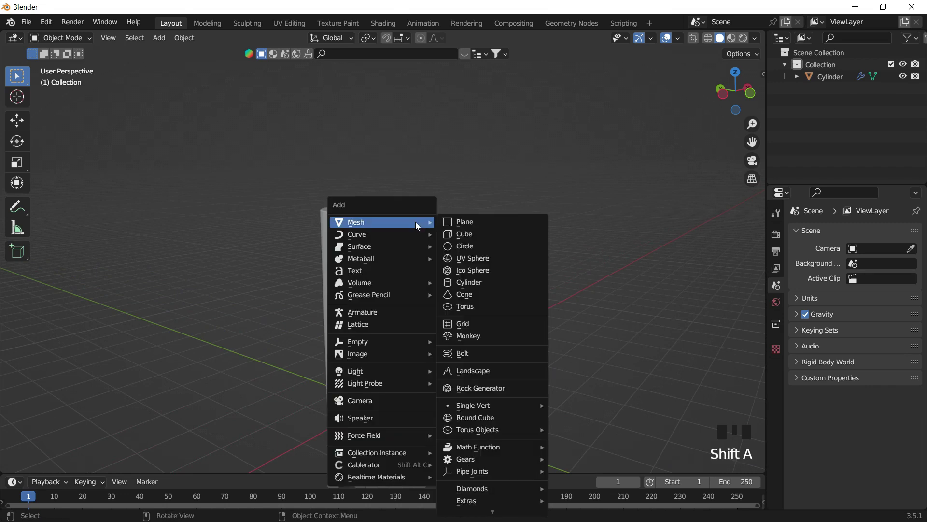
left_click(473, 282)
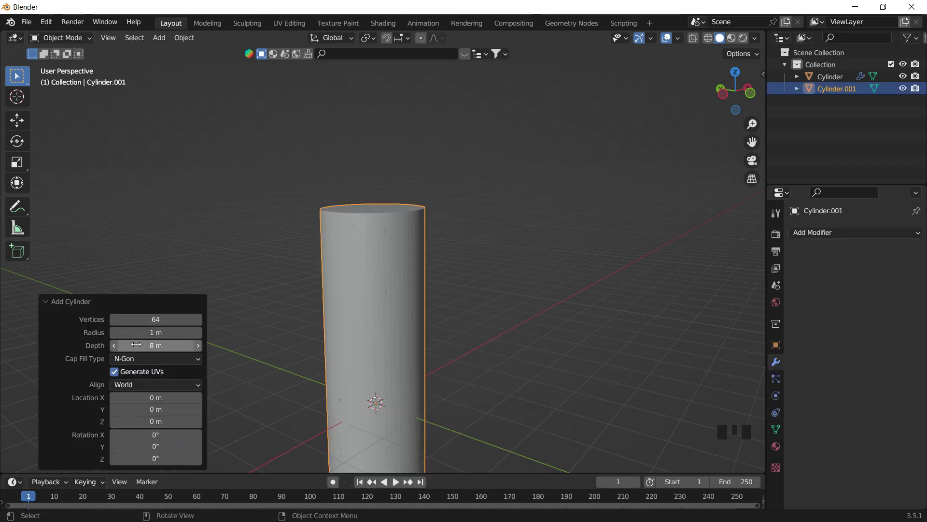
left_click(157, 346)
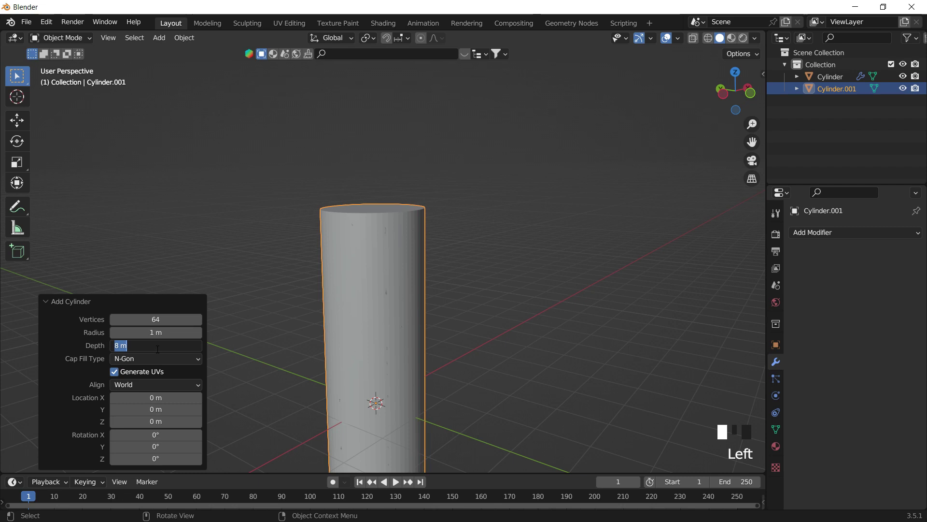
type("2")
key("Return")
middle_click_drag(444, 365, 638, 190, "shift")
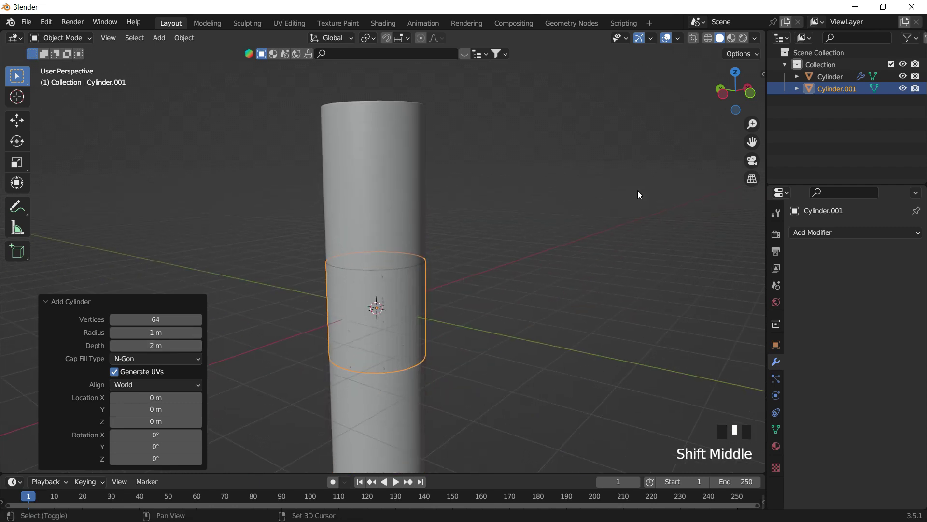
left_click(750, 98)
middle_click_drag(335, 342, 372, 358, "shift")
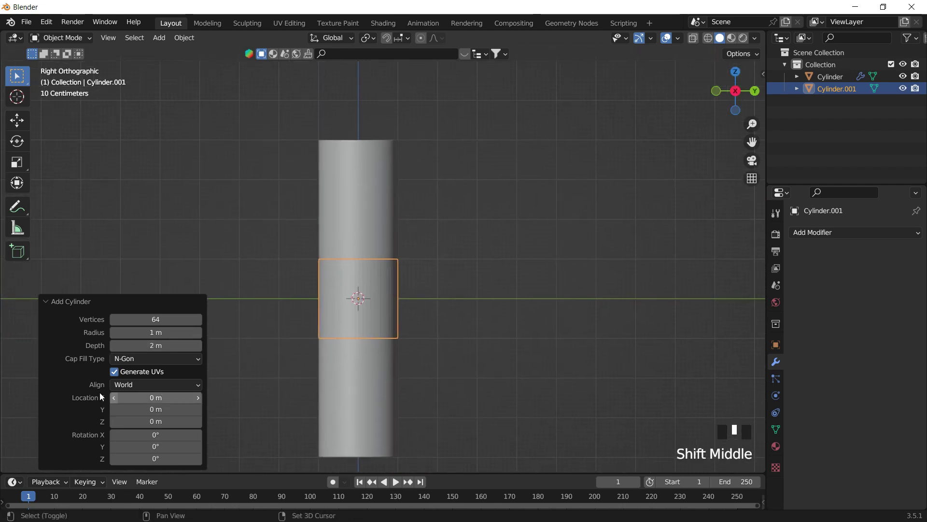
Refine the new cylinder's depth through 1 m and 1.5 m to 1.7 m, then reselect Cylinder.001.
left_click(160, 347)
type("1")
key("Return")
double_click(159, 346)
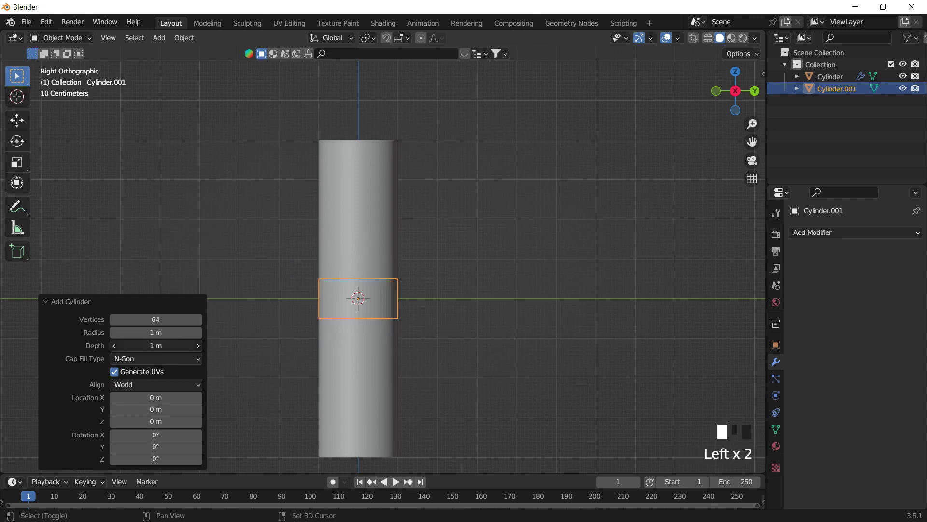
type("1.5")
key("Return")
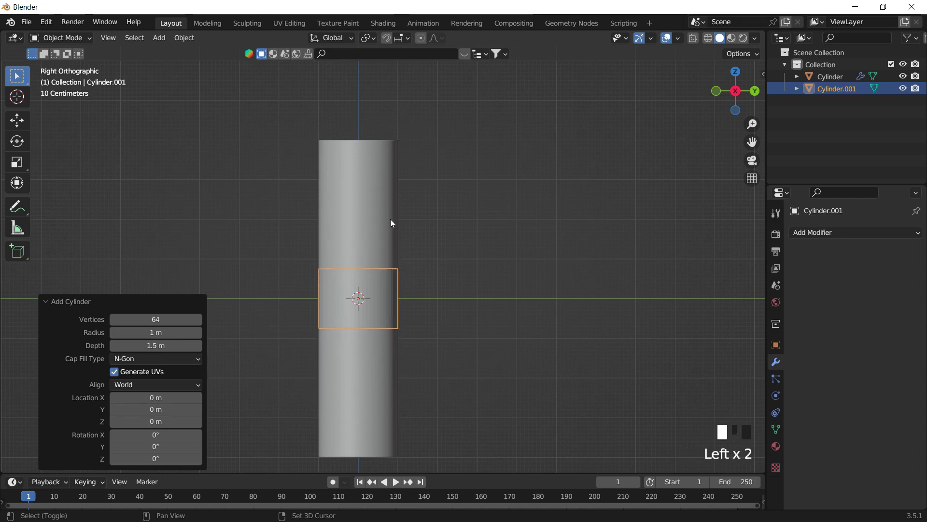
left_click(186, 346)
type("1.7")
key("Return")
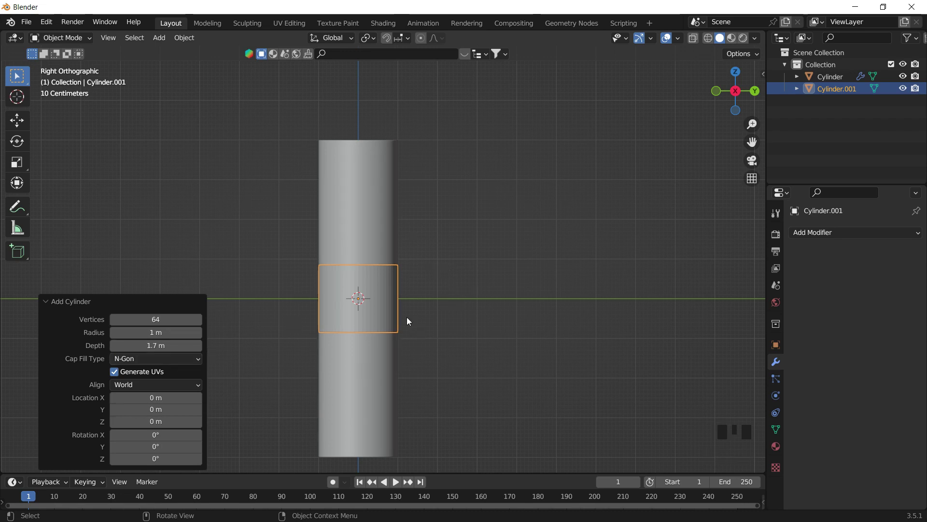
scroll(392, 284, "up", 2)
middle_click_drag(392, 284, 450, 314, "shift")
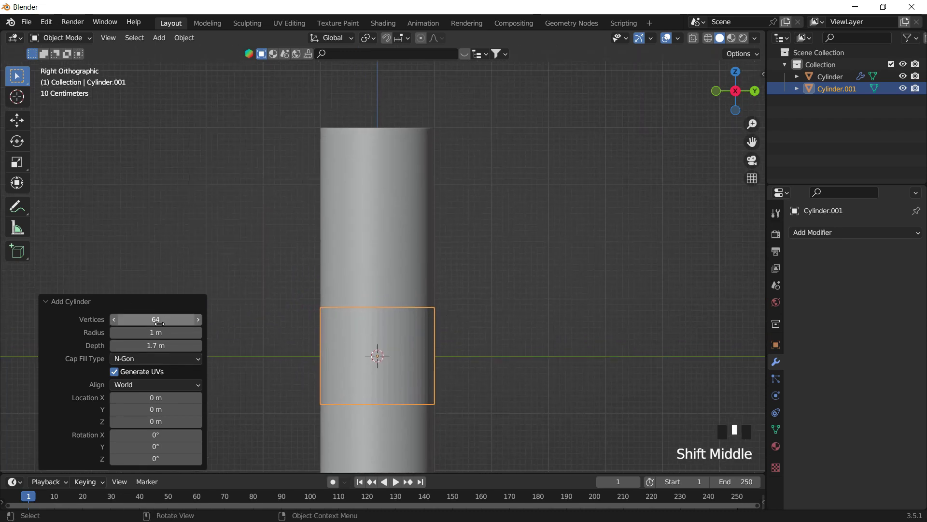
left_click(507, 362)
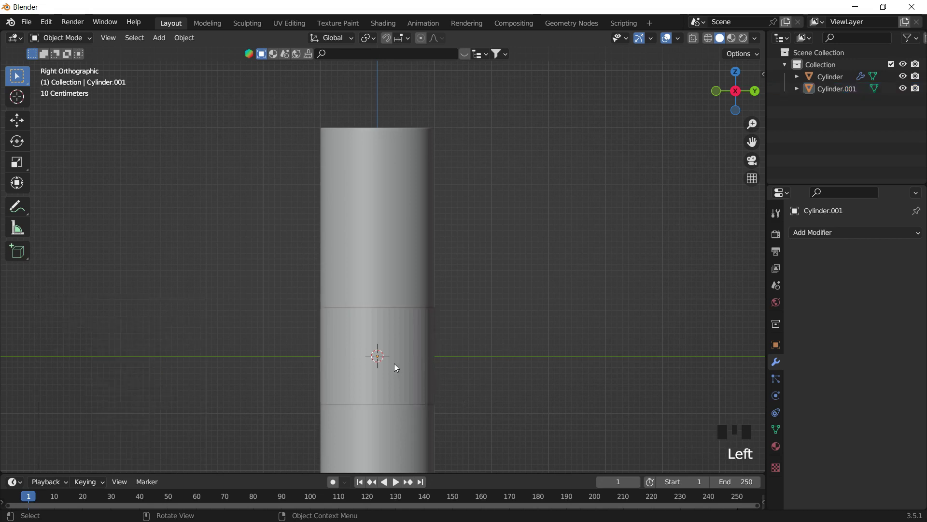
left_click(396, 364)
Raise Cylinder.001 along Z above the first cylinder's top.
key("g")
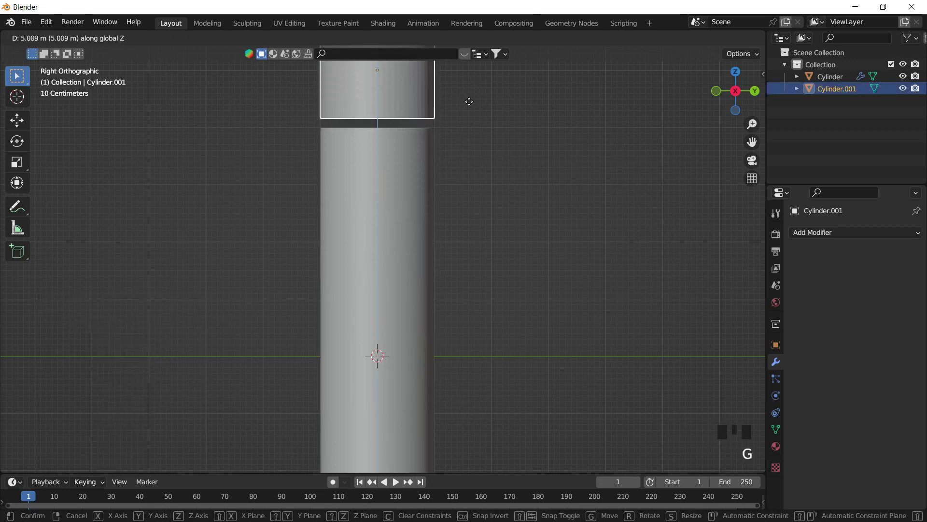
left_click(467, 103)
middle_click_drag(467, 103, 408, 227, "shift")
scroll(409, 227, "up", 4)
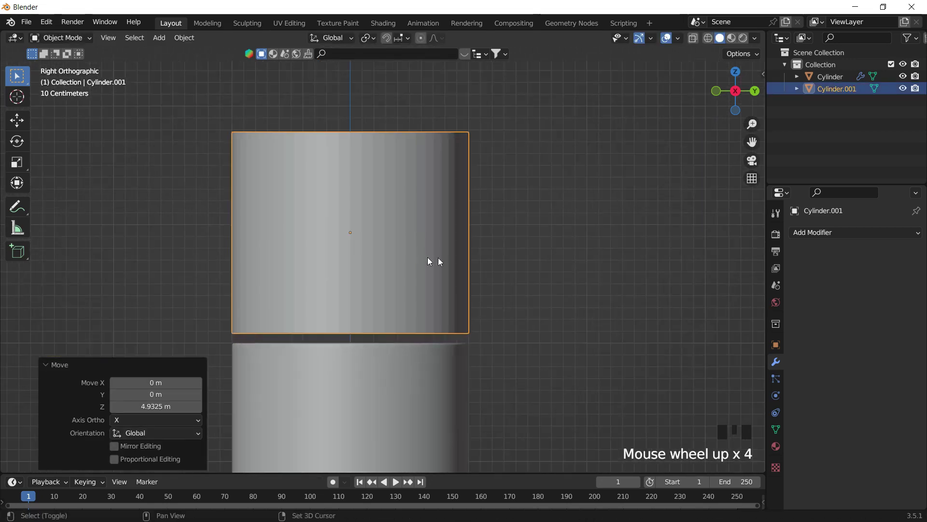
middle_click_drag(432, 261, 478, 253, "shift")
scroll(473, 254, "up", 1)
Nudge Cylinder.001 down about 0.018 m so it rests just above the body.
key("g")
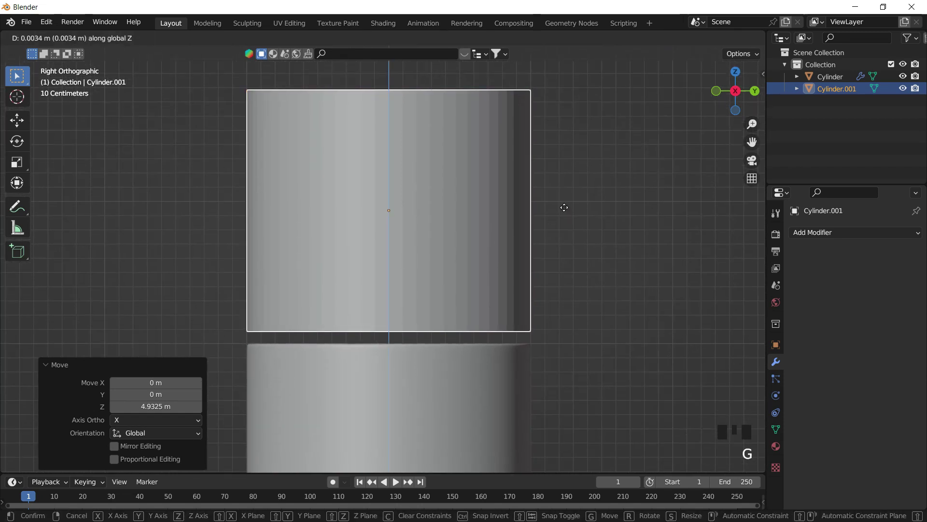
left_click(572, 217)
middle_click_drag(327, 298, 443, 267, "shift")
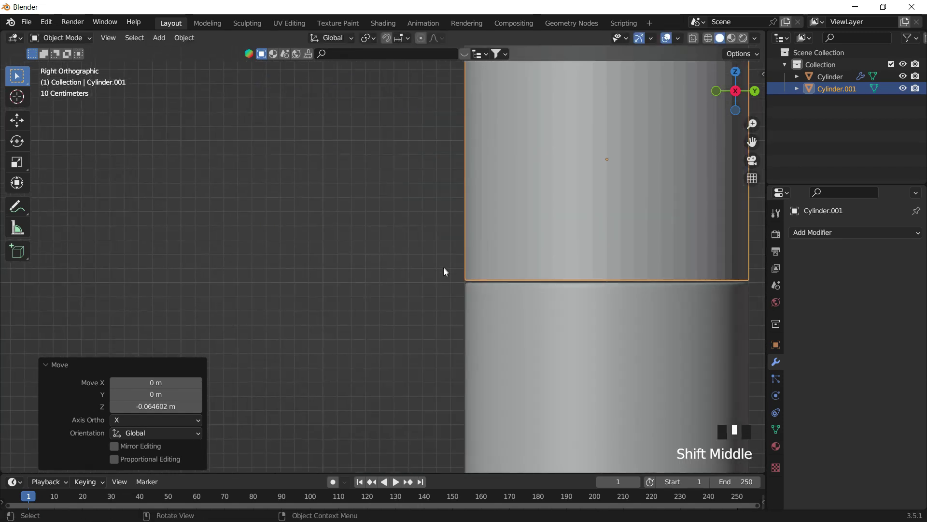
scroll(536, 282, "up", 9)
middle_click_drag(590, 289, 550, 271, "shift")
scroll(580, 242, "up", 5)
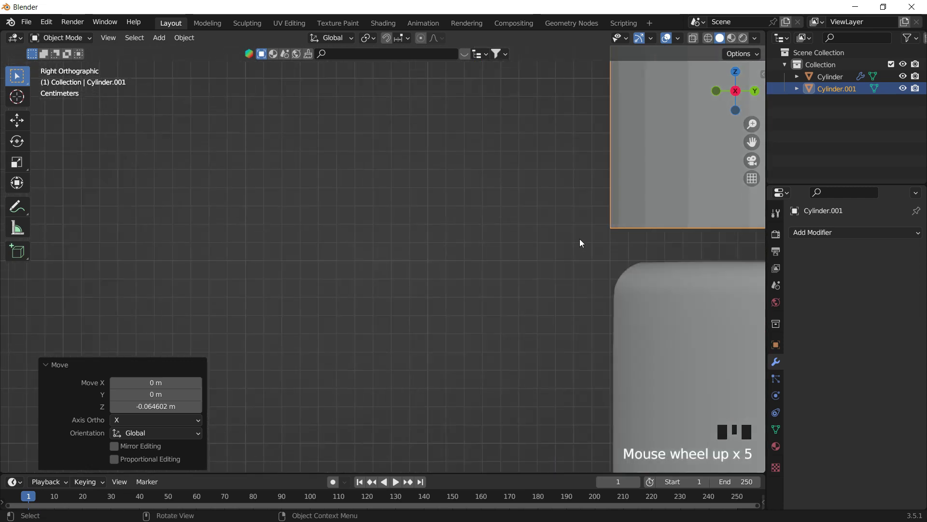
middle_click_drag(622, 248, 379, 250, "shift")
key("g")
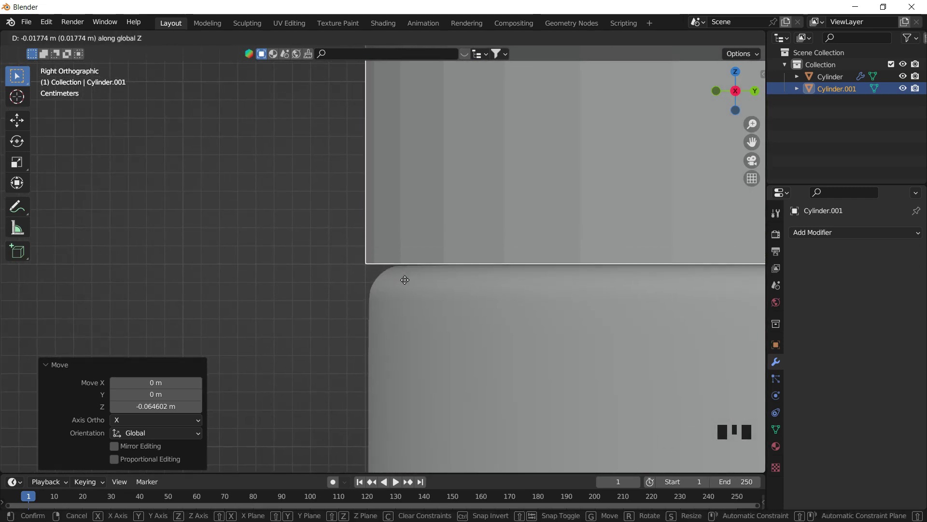
left_click(405, 280)
middle_click_drag(555, 214, 439, 307, "shift")
scroll(327, 204, "down", 4)
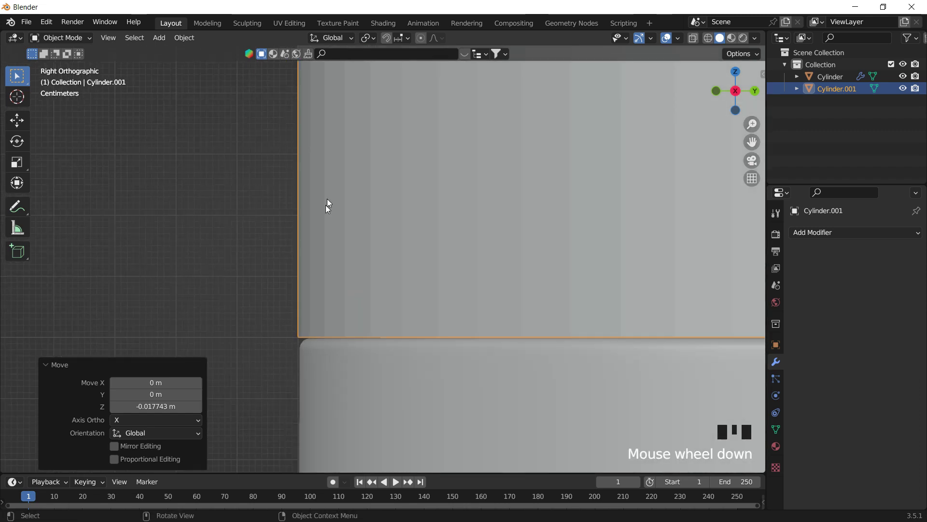
Open the Add Modifier list for the cap and close it without choosing one.
left_click(826, 233)
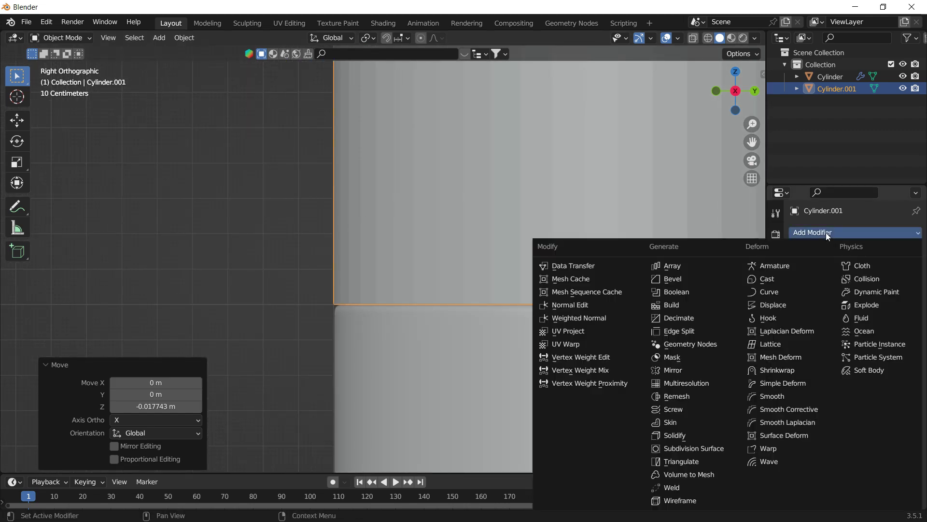
left_click(826, 233)
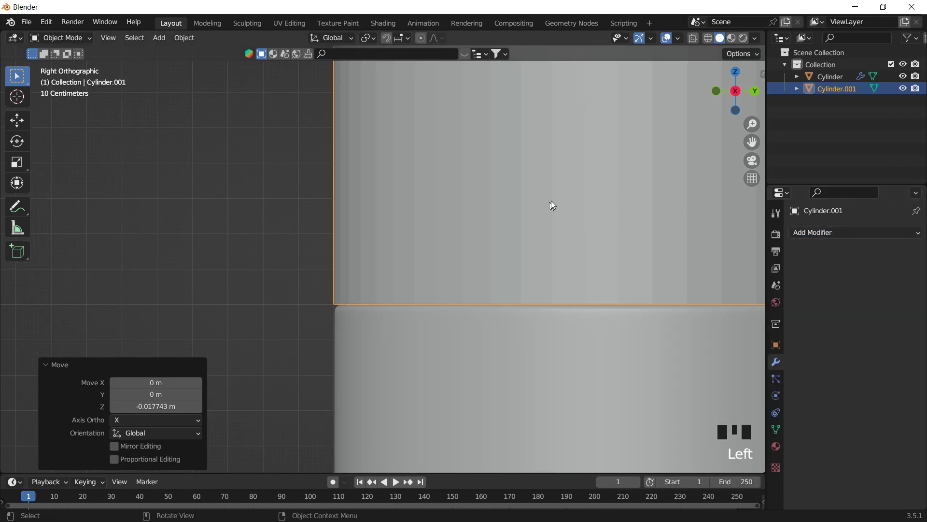
middle_click_drag(552, 205, 527, 210, "shift")
scroll(450, 199, "down", 2)
Enter Edit Mode on the cap and cancel a first loop cut with too many rings.
key("Tab")
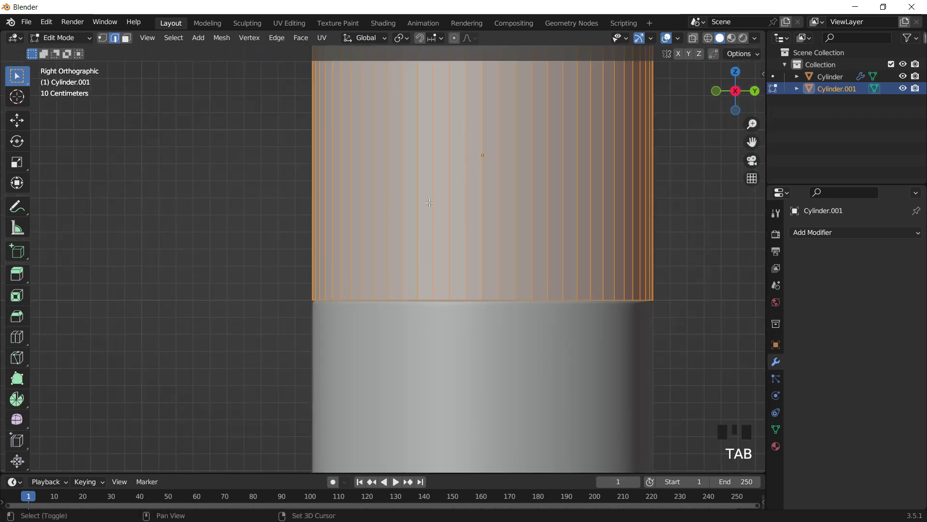
middle_click_drag(430, 203, 370, 288, "shift")
key("ctrl+r")
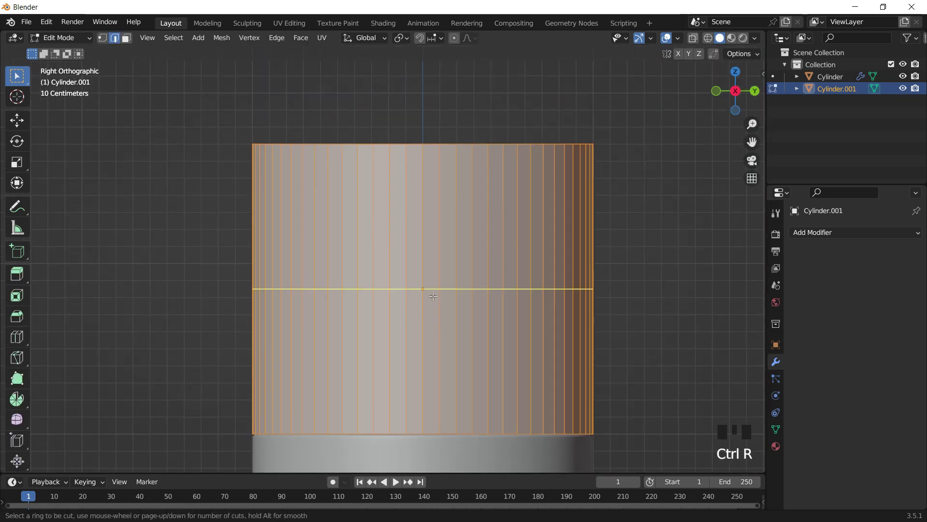
scroll(433, 297, "up", 9)
right_click(431, 286)
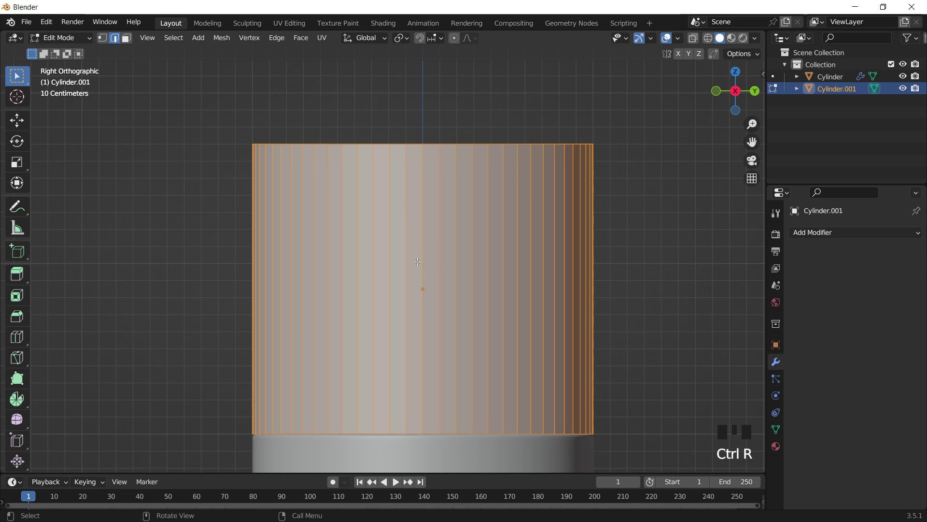
Cut six evenly spaced, centred horizontal edge loops around the cap's side.
key("ctrl+r")
scroll(418, 261, "up", 4)
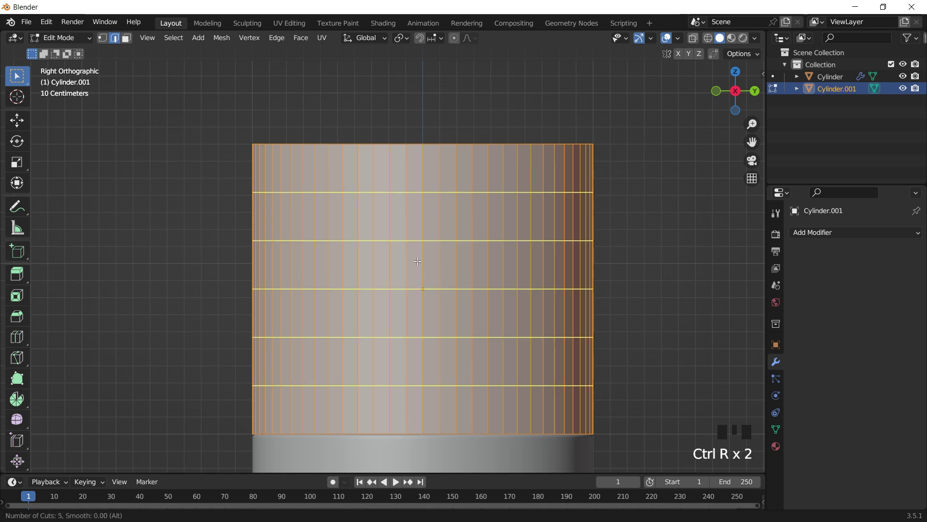
scroll(417, 261, "up", 1)
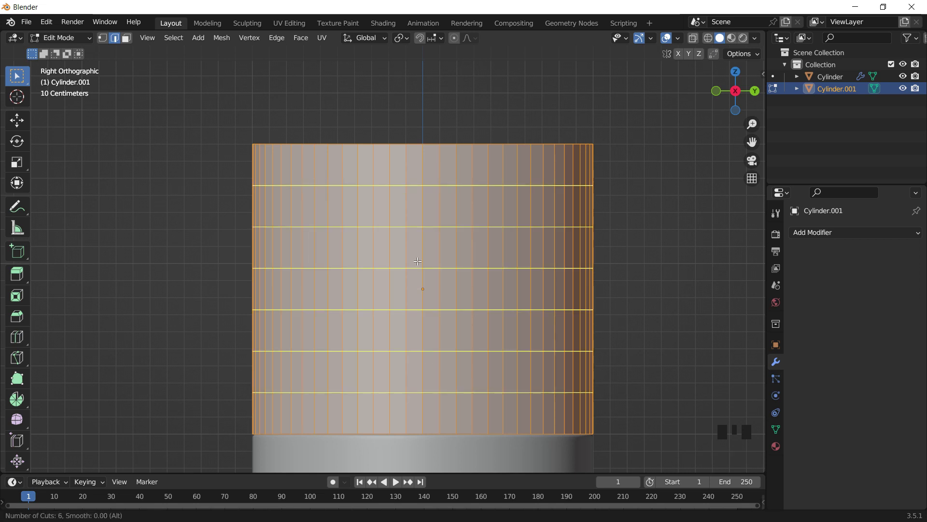
left_click(418, 261)
right_click(417, 260)
left_click(599, 239)
middle_click_drag(451, 253, 432, 155, "shift")
middle_click_drag(420, 356, 402, 434, "shift")
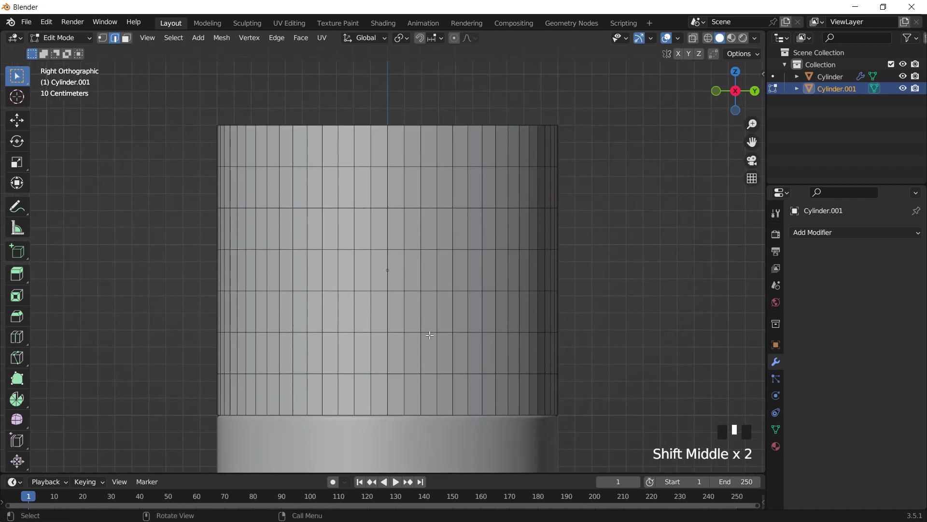
Return to Object Mode and add a Bevel modifier to the cap.
key("Tab")
middle_click_drag(431, 257, 437, 224, "shift")
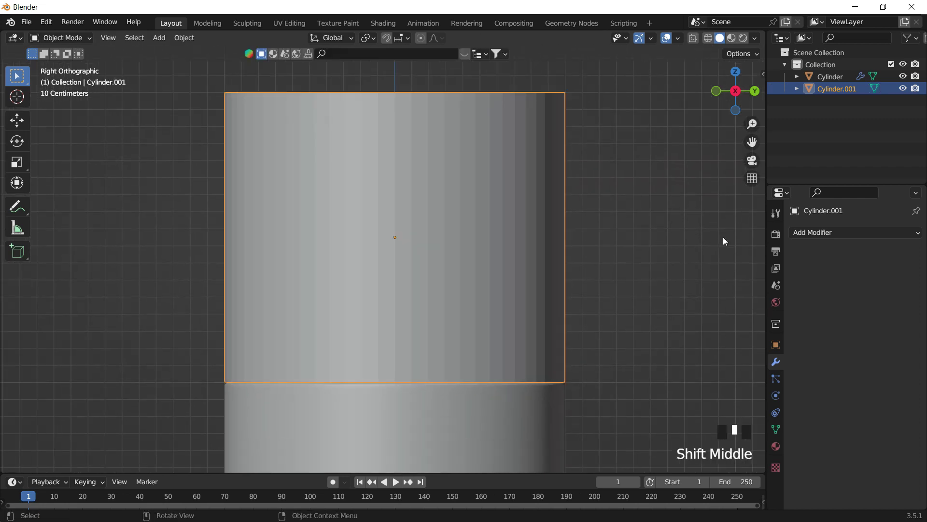
left_click(825, 233)
left_click(673, 279)
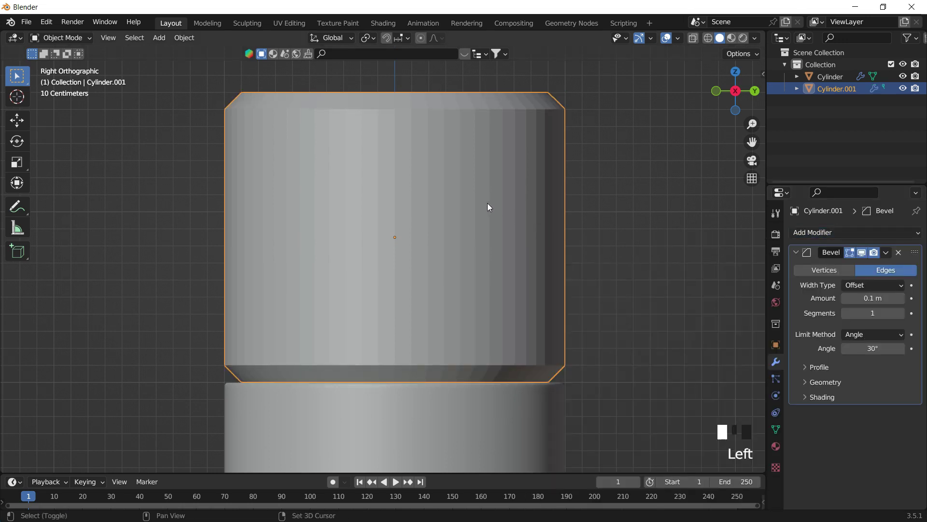
middle_click_drag(488, 203, 368, 247, "shift")
scroll(338, 261, "up", 6)
middle_click_drag(327, 275, 502, 276, "shift")
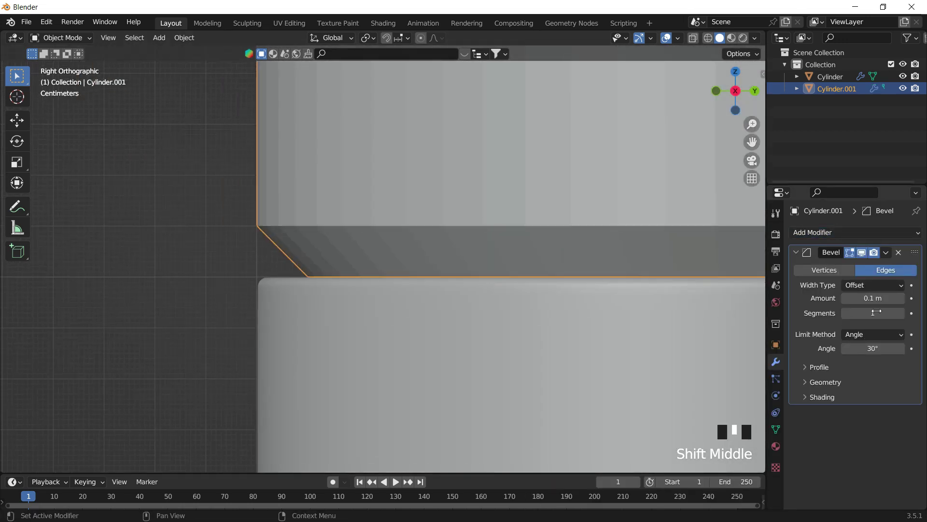
Set the cap's bevel to 6 segments with a 0.02 m width.
left_click_drag(873, 315, 876, 297)
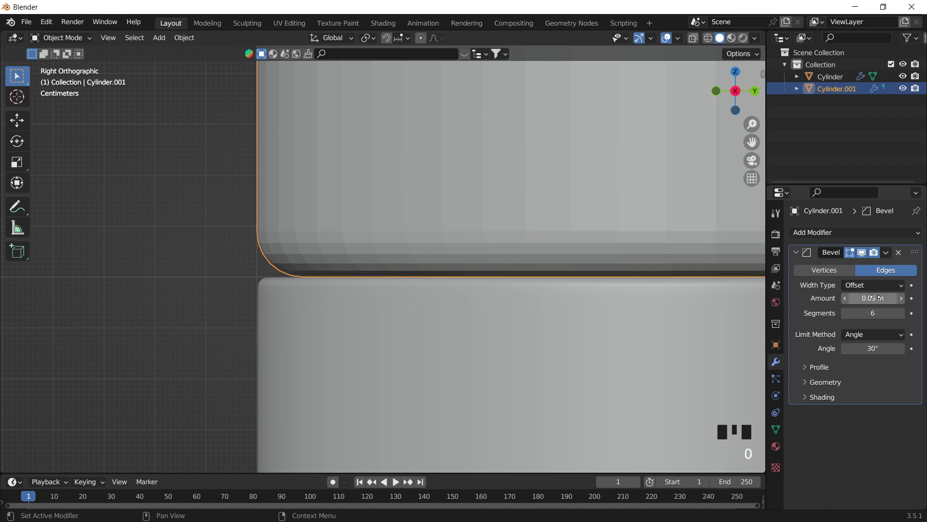
key("Return")
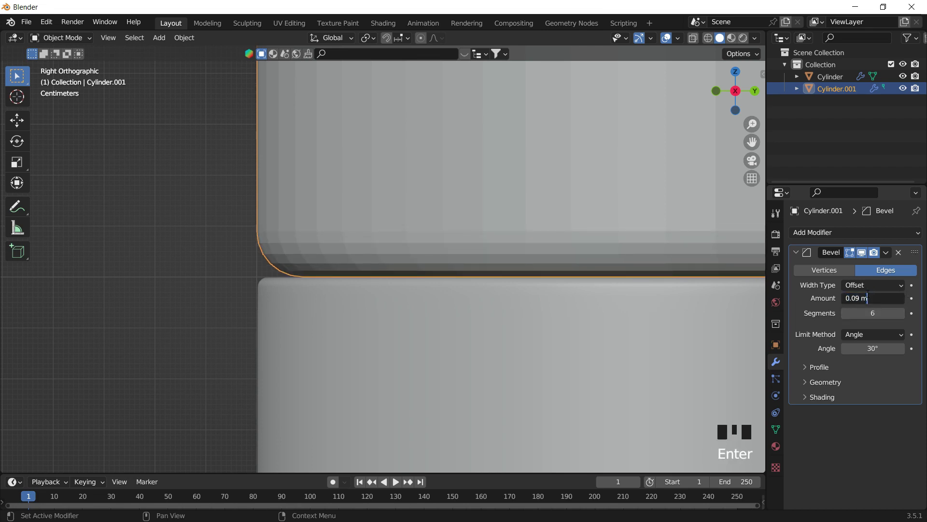
left_click_drag(872, 298, 836, 297)
type("0.")
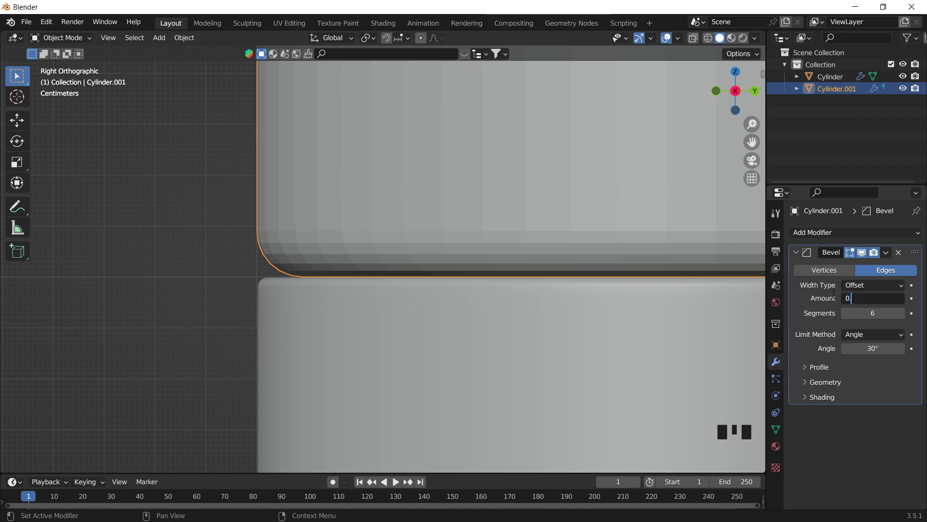
type("01")
key("Return")
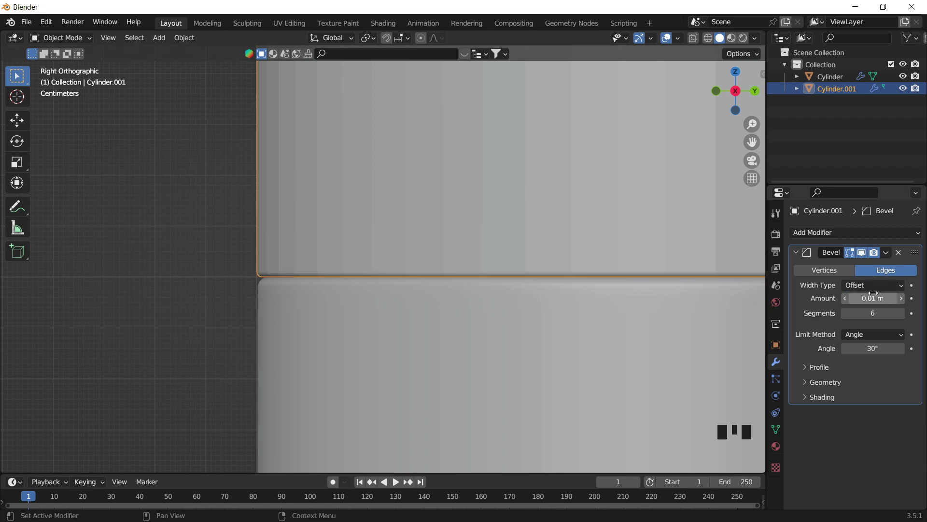
left_click(874, 298)
type("0.02")
key("Return")
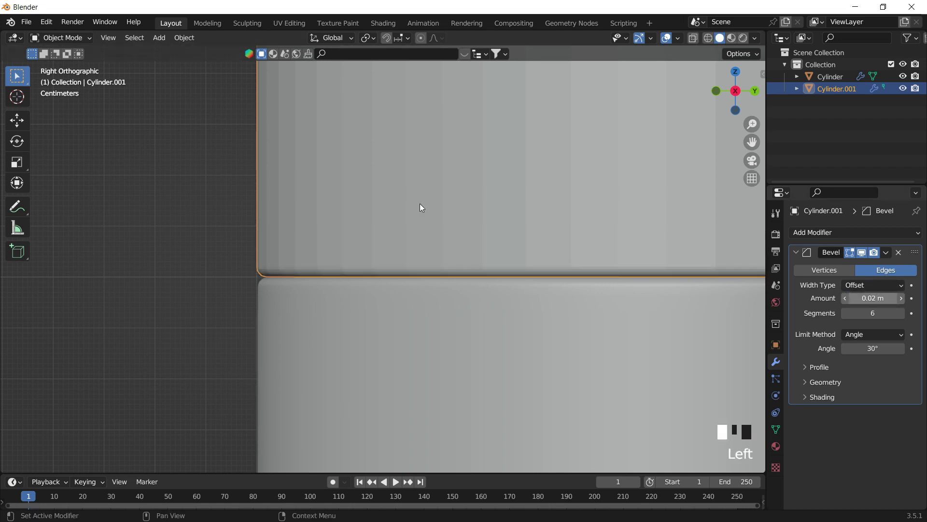
Apply smooth shading to the cap Cylinder.001.
left_click(161, 186)
left_click(410, 140)
right_click(394, 137)
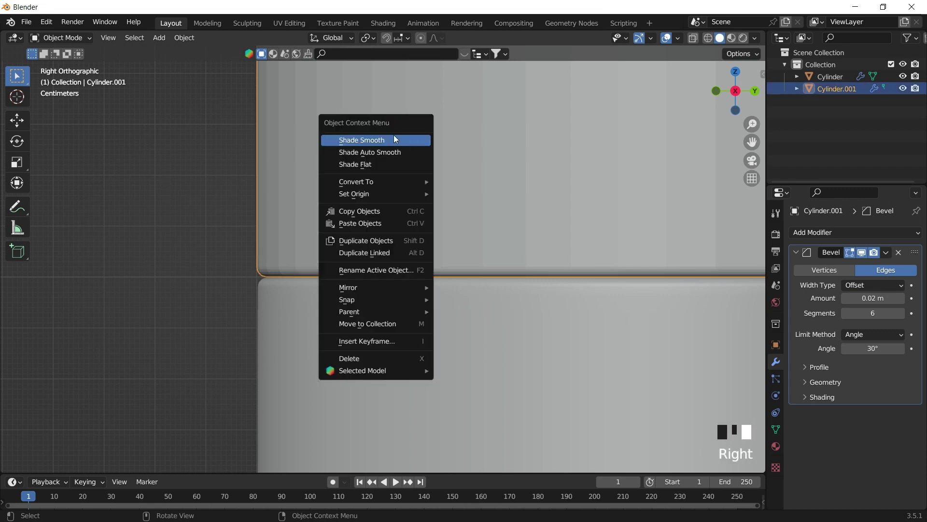
left_click(394, 139)
left_click(207, 174)
Orbit to a perspective view of the whole two-part bottle and check the body.
scroll(525, 172, "down", 7)
middle_click_drag(374, 234, 389, 265, "shift")
scroll(311, 278, "down", 3)
middle_click_drag(311, 277, 447, 229, "shift")
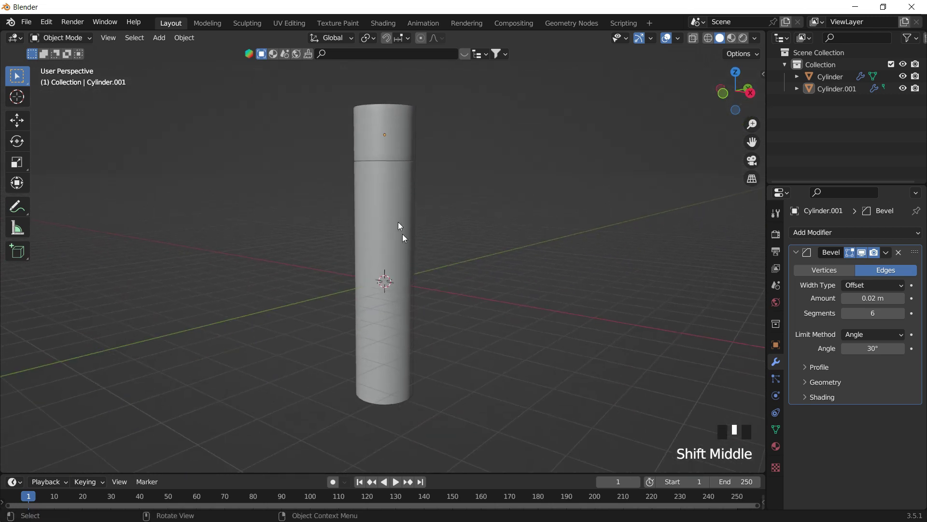
left_click(401, 227)
left_click(465, 141)
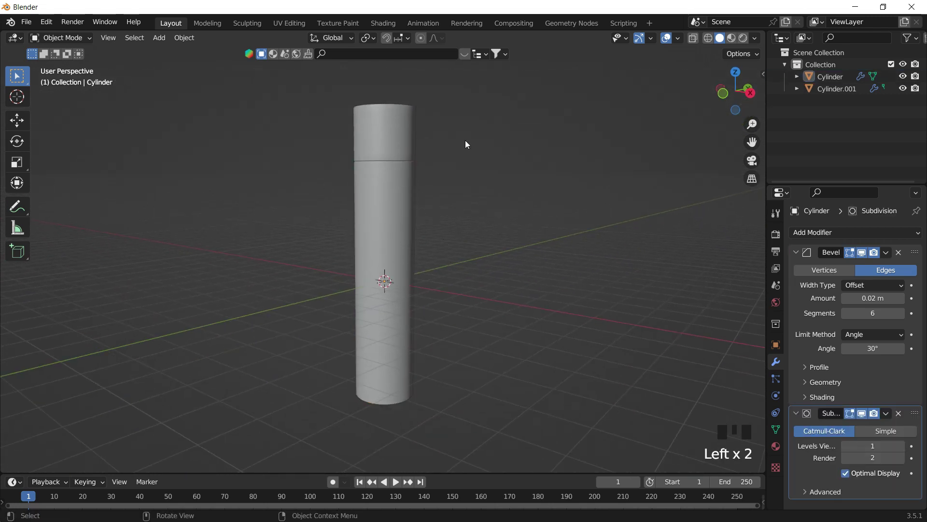
middle_click_drag(476, 143, 437, 159, "shift")
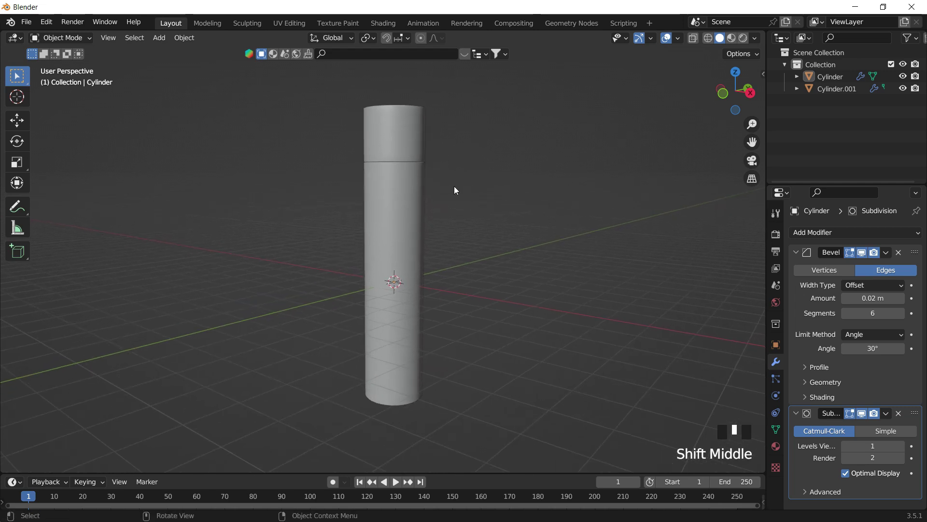
middle_click_drag(454, 190, 434, 273, "shift")
scroll(436, 218, "up", 2)
Isolate the cap in Local View via Shift+Q and look down on it.
left_click(371, 161)
key("shift+q")
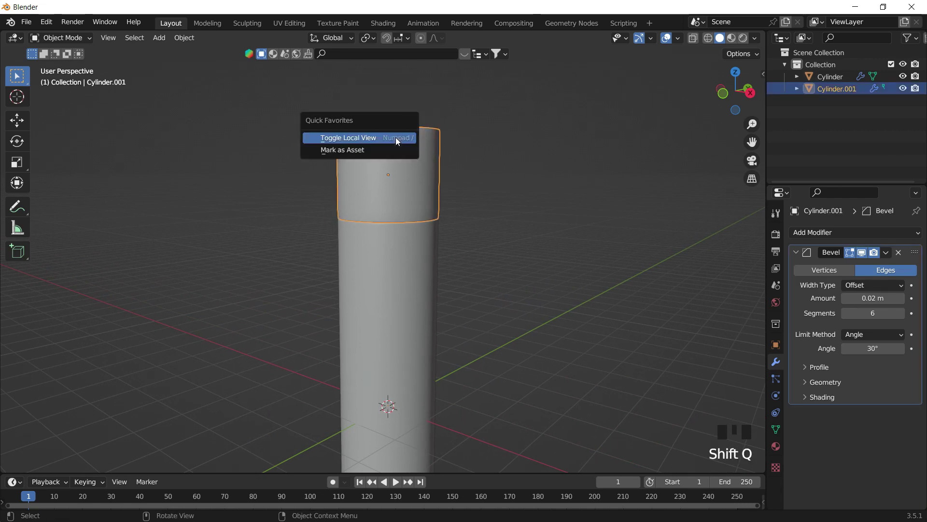
left_click(395, 137)
middle_click_drag(511, 193, 493, 227)
Open the reference render LACOUPE2 (14.58).png in Windows Photos.
key("super")
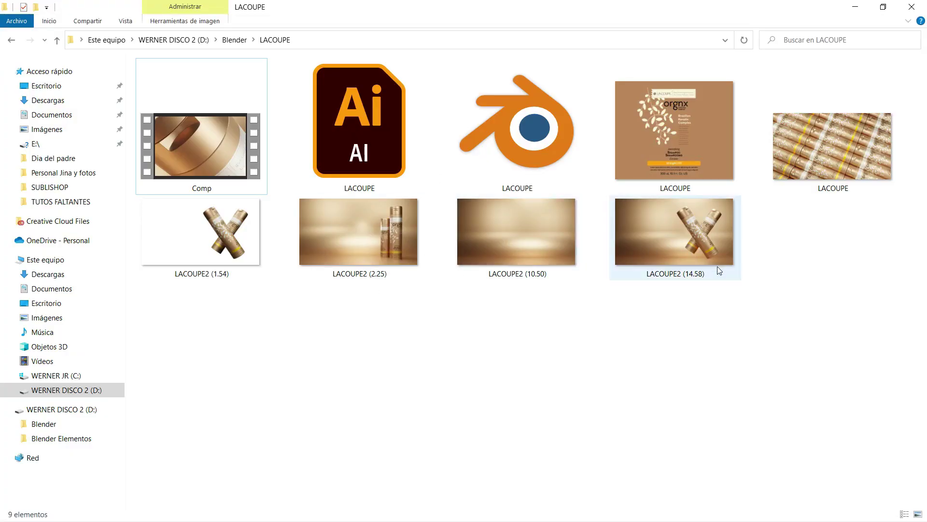
left_click(647, 229)
double_click(647, 237)
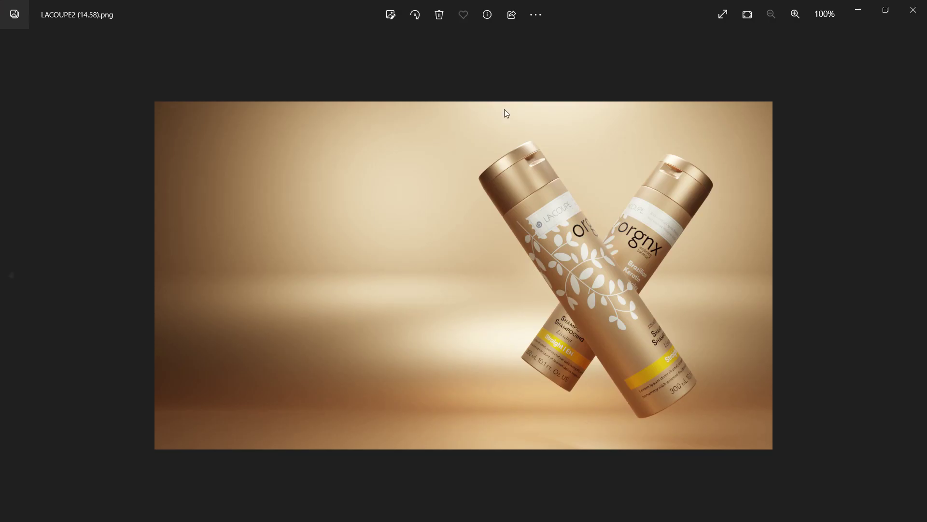
Zoom into the render's bottle caps between 194% and 313%, then close Photos.
scroll(505, 109, "up", 5)
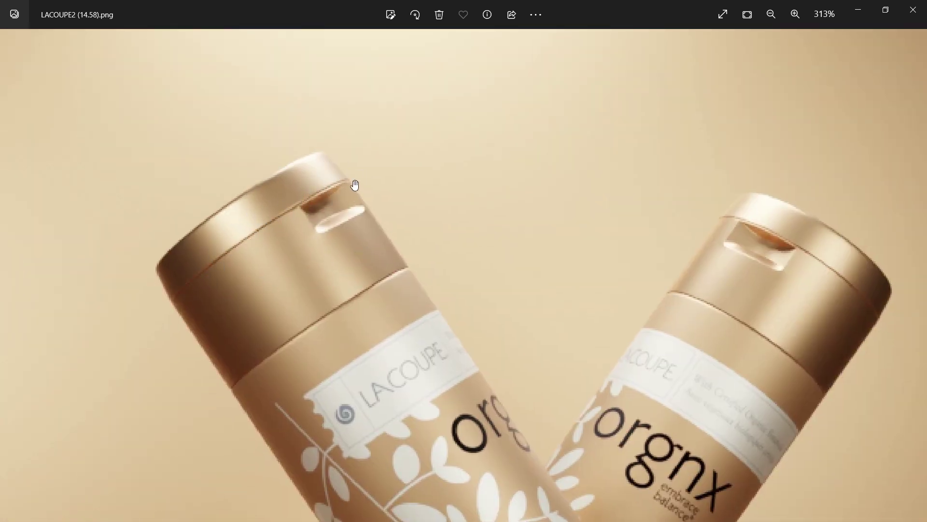
scroll(264, 307, "down", 3)
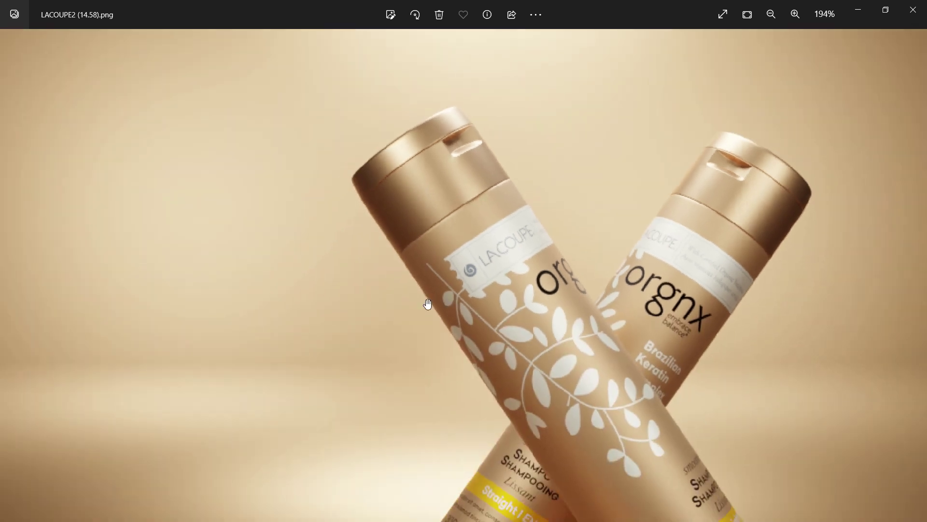
scroll(462, 130, "up", 3)
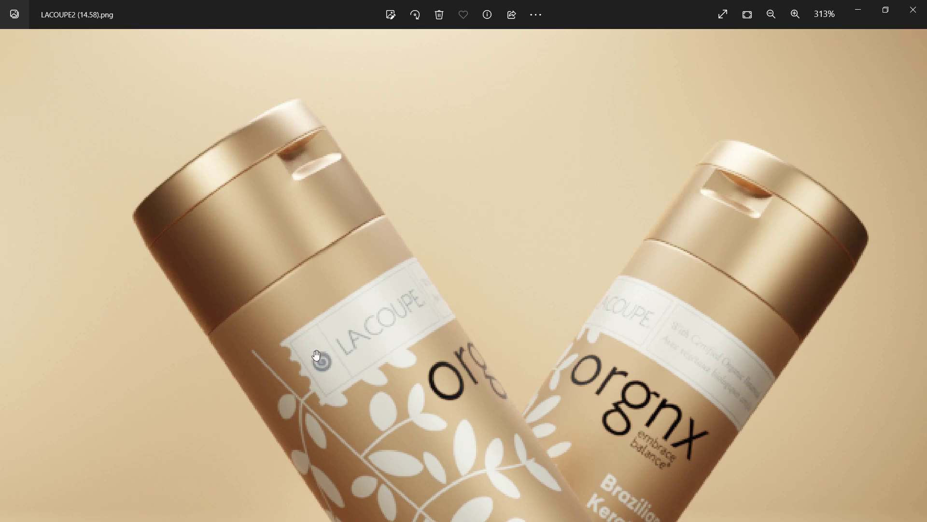
left_click(912, 10)
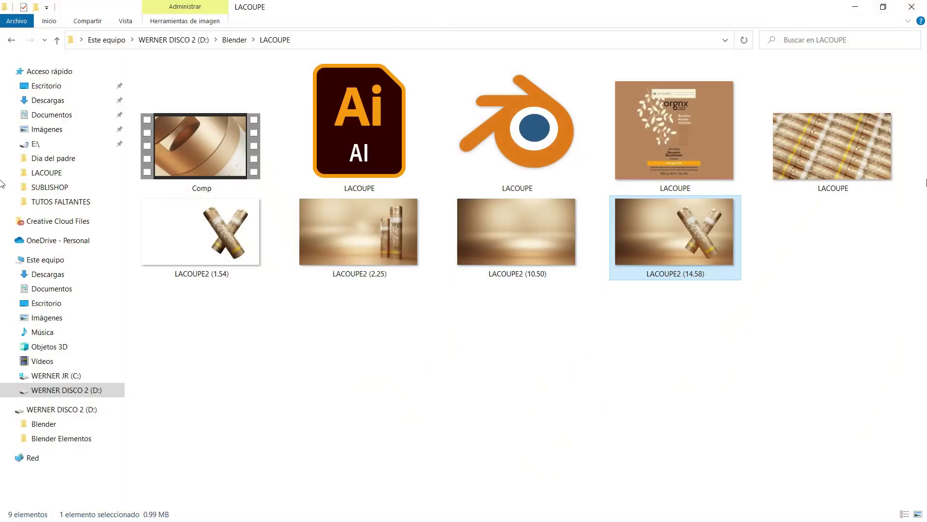
left_click(852, 7)
left_click(366, 343)
scroll(378, 274, "down", 2)
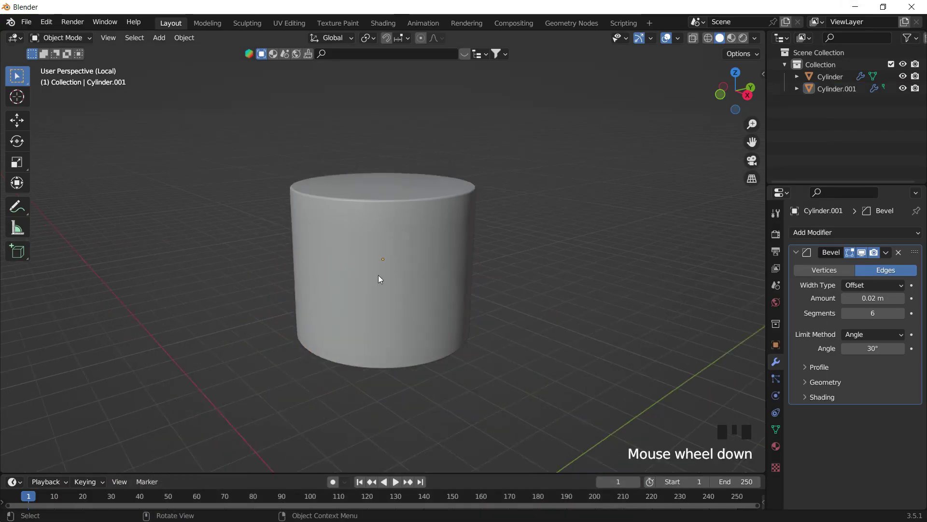
middle_click_drag(379, 275, 410, 282, "shift")
left_click(438, 297)
left_click(748, 95)
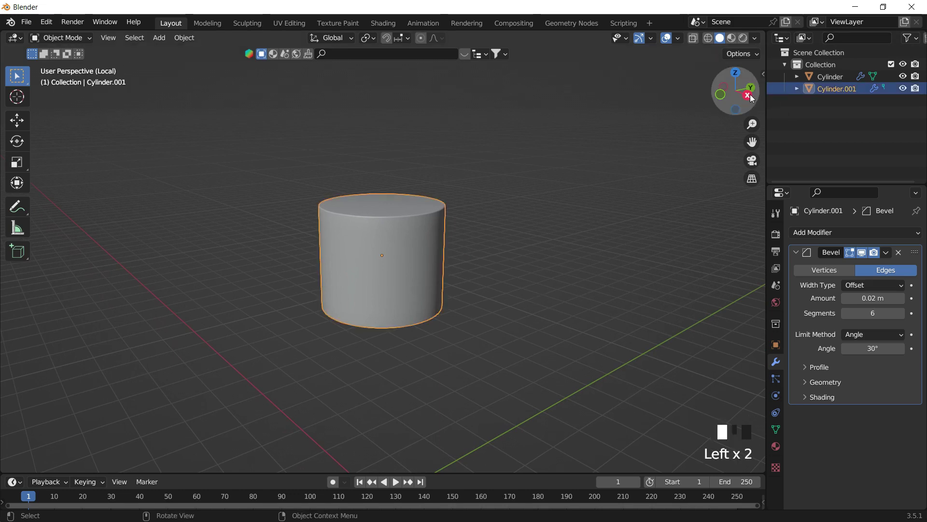
key("shift+q")
left_click(436, 219)
middle_click_drag(500, 265, 486, 156, "shift")
scroll(540, 217, "up", 2)
middle_click_drag(540, 217, 478, 219, "shift")
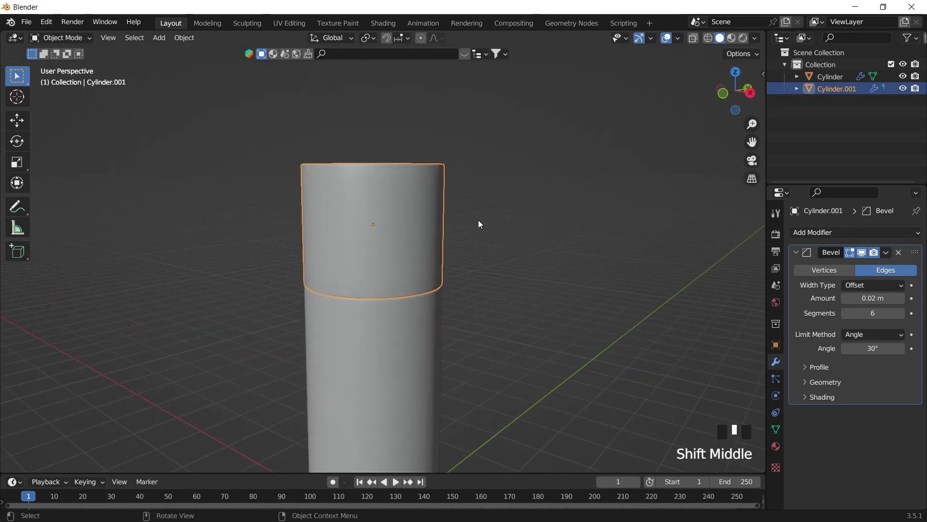
left_click(425, 188)
left_click(525, 195)
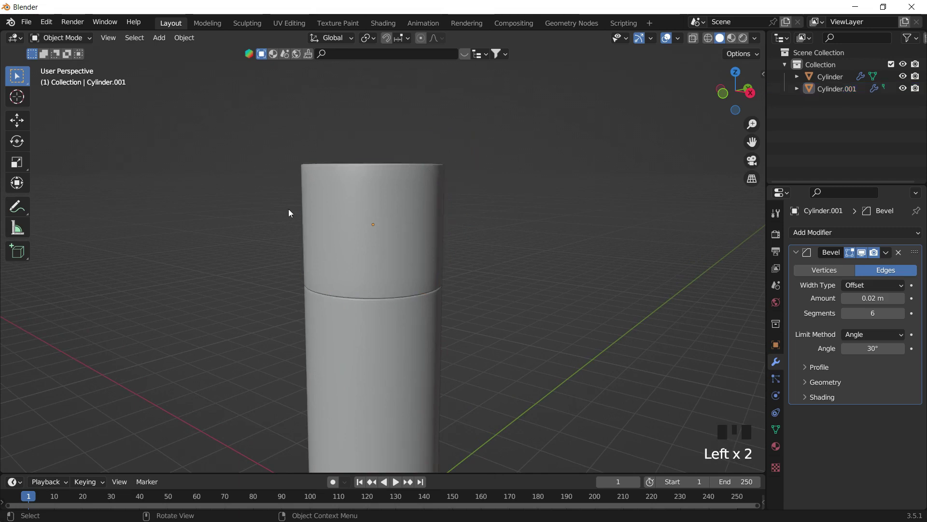
left_click(107, 37)
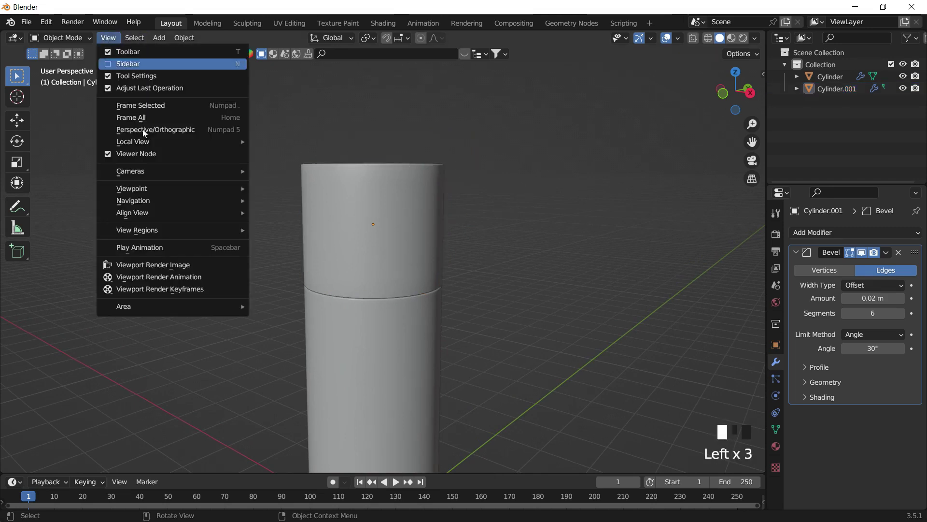
mouse_move(140, 171)
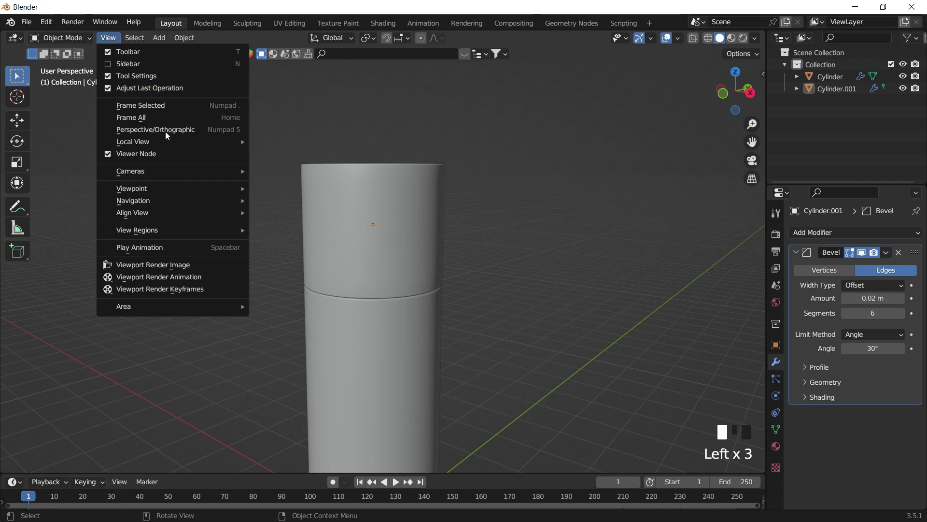
mouse_move(166, 141)
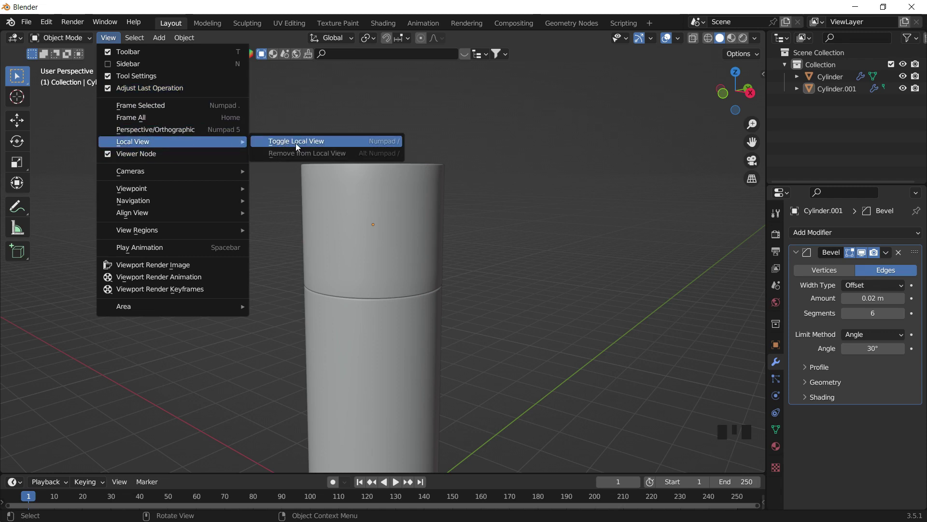
left_click(331, 141)
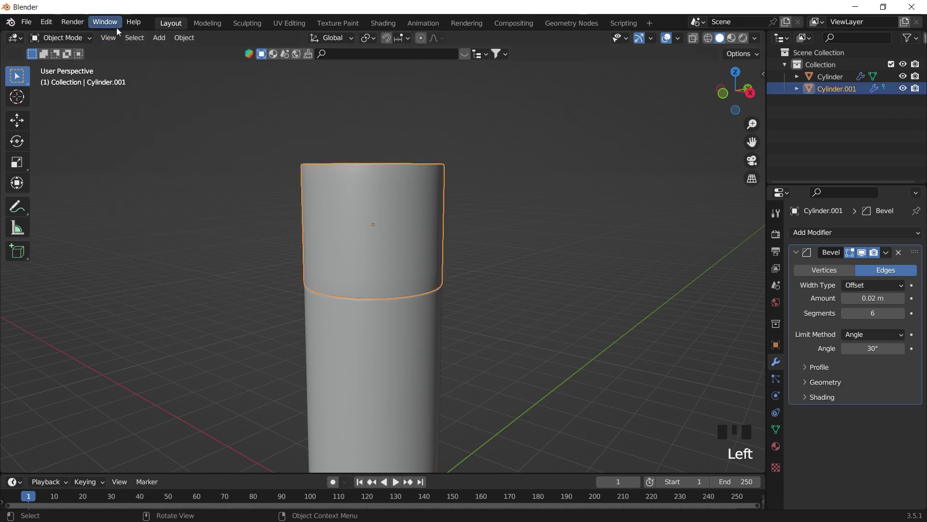
left_click(109, 37)
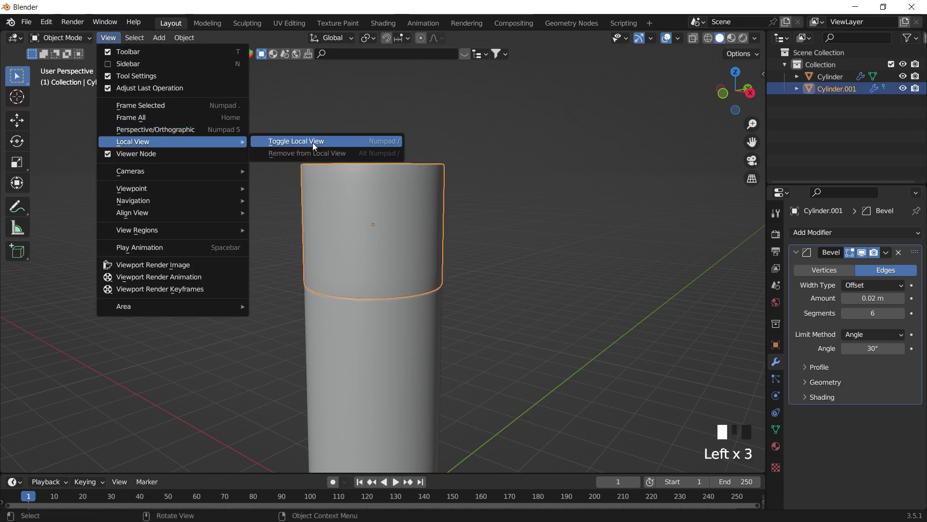
left_click(312, 143)
left_click(565, 150)
scroll(391, 202, "down", 4)
middle_click_drag(391, 202, 335, 167)
double_click(367, 227)
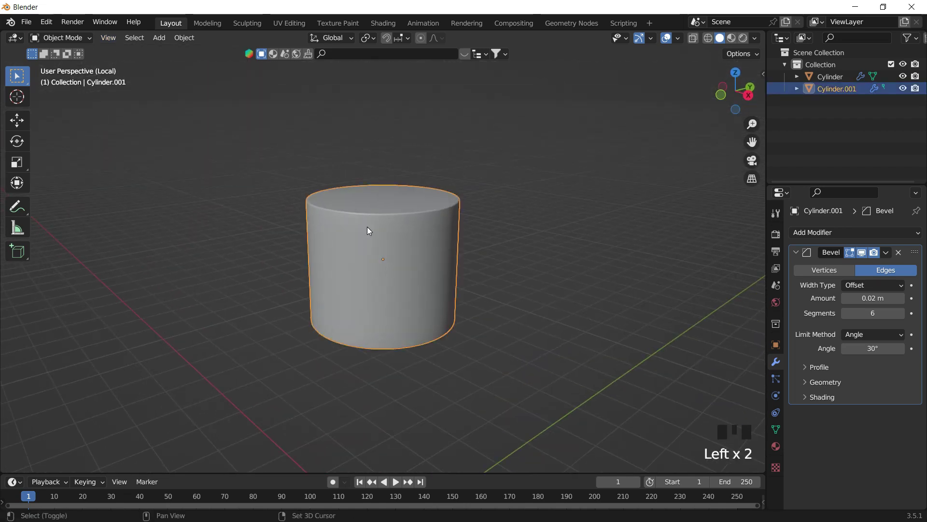
key("shift+q")
left_click(364, 228)
left_click(143, 130)
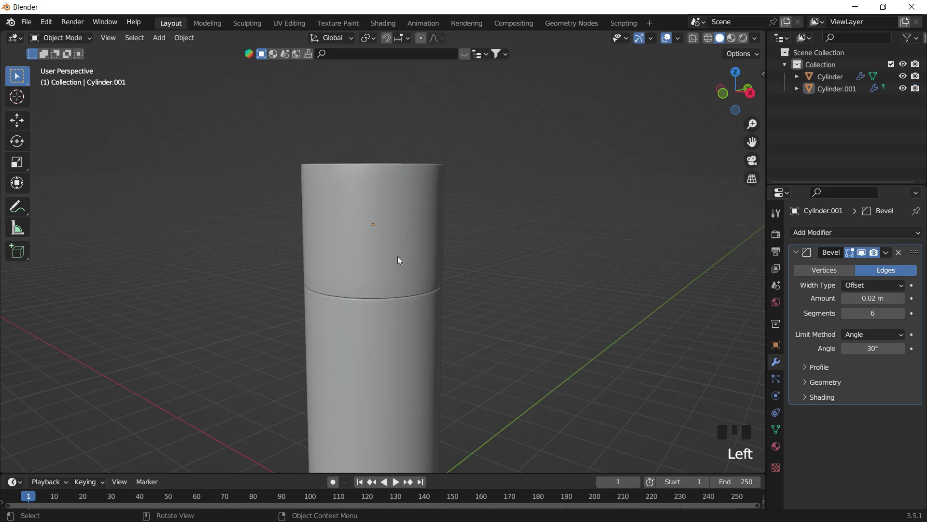
scroll(459, 228, "down", 1)
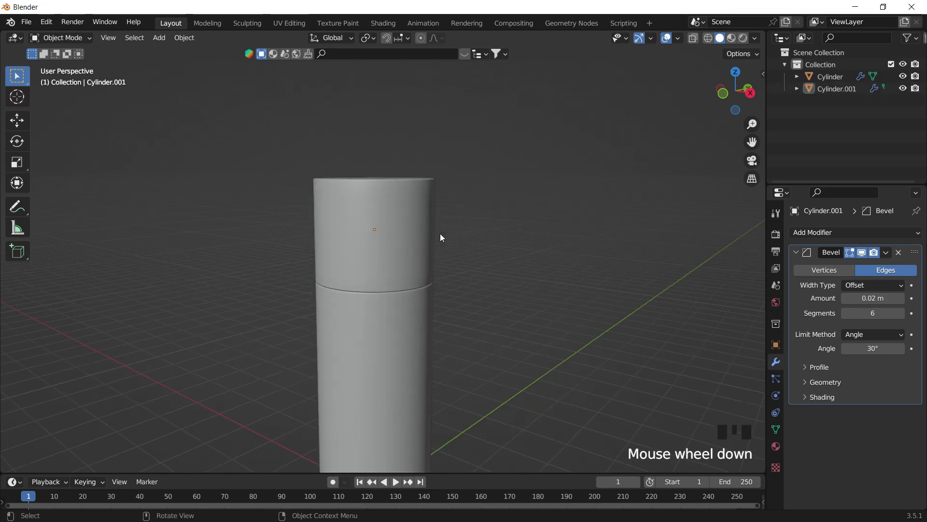
left_click(367, 219)
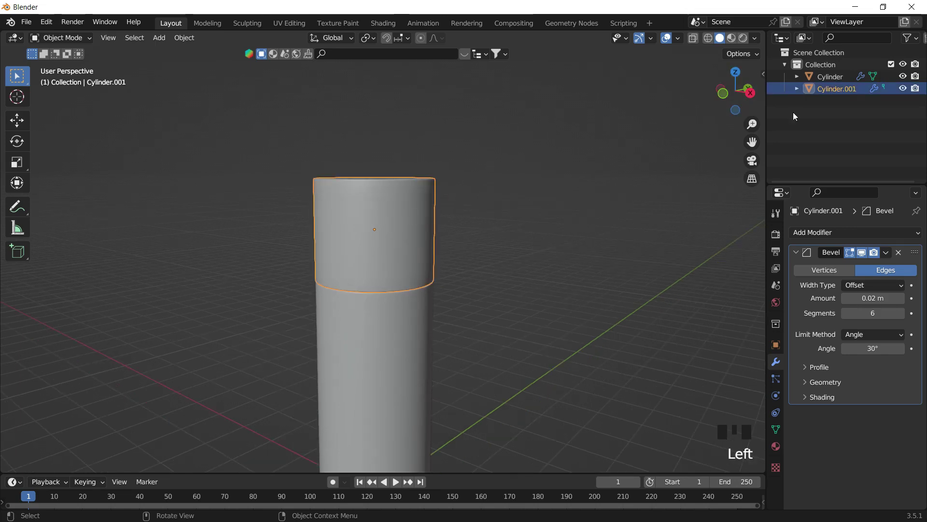
left_click(750, 92)
Scale the upper cylinder to 0.7 of its height along Z and lower it toward the body.
scroll(453, 211, "up", 4)
middle_click_drag(453, 211, 617, 345, "shift")
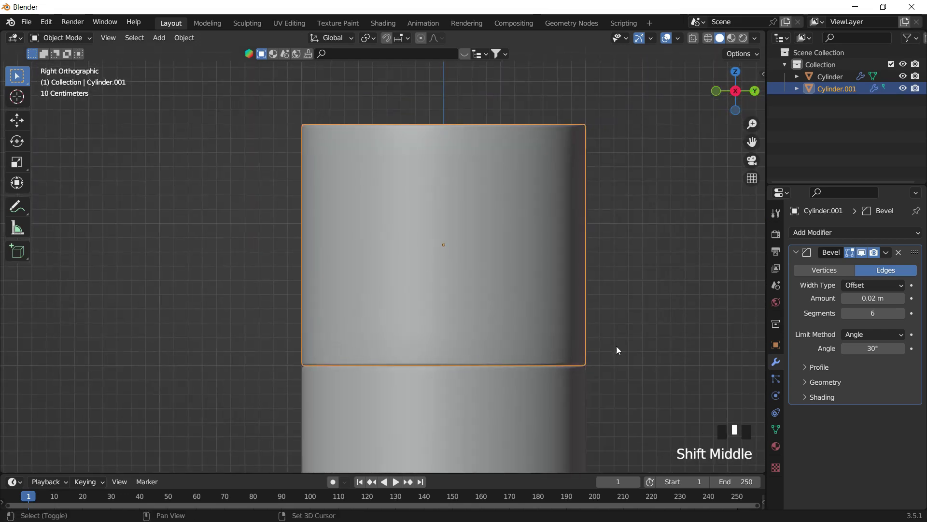
key("s")
key("z")
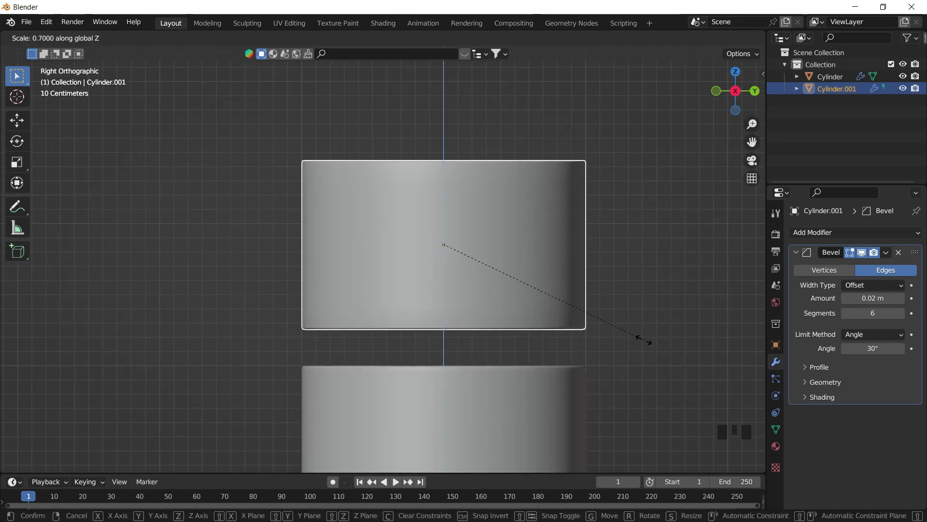
left_click(652, 343)
key("g")
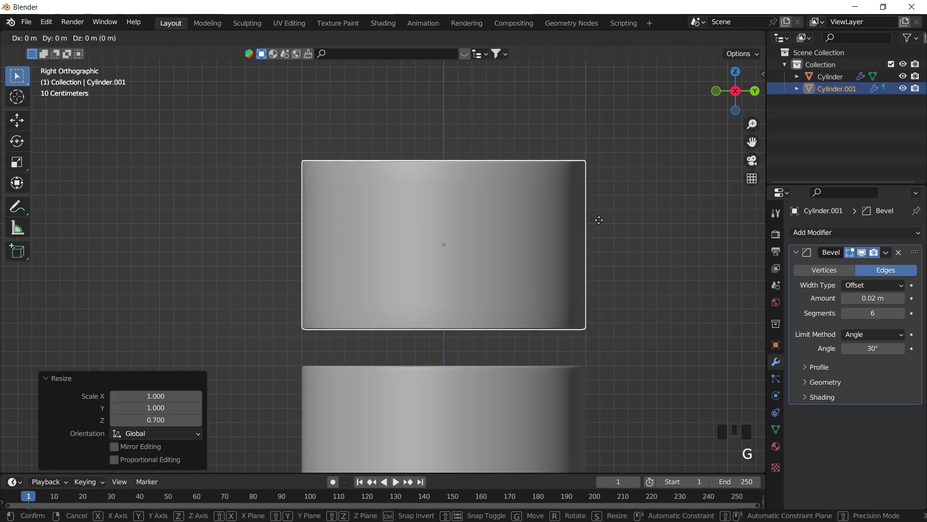
key("z")
left_click(601, 254)
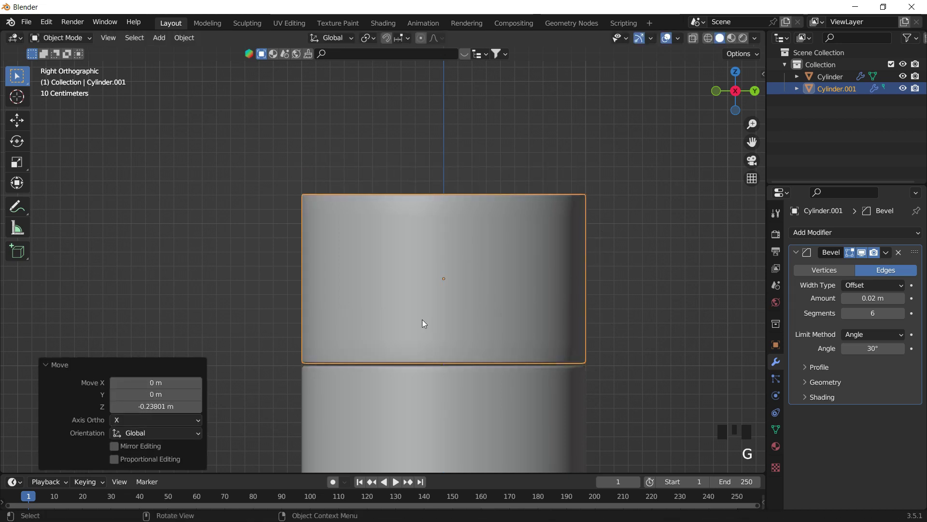
Nudge the cap down to sit snugly on the body and apply its scale.
middle_click_drag(422, 321, 511, 306, "shift")
scroll(385, 237, "up", 7)
key("g")
key("z")
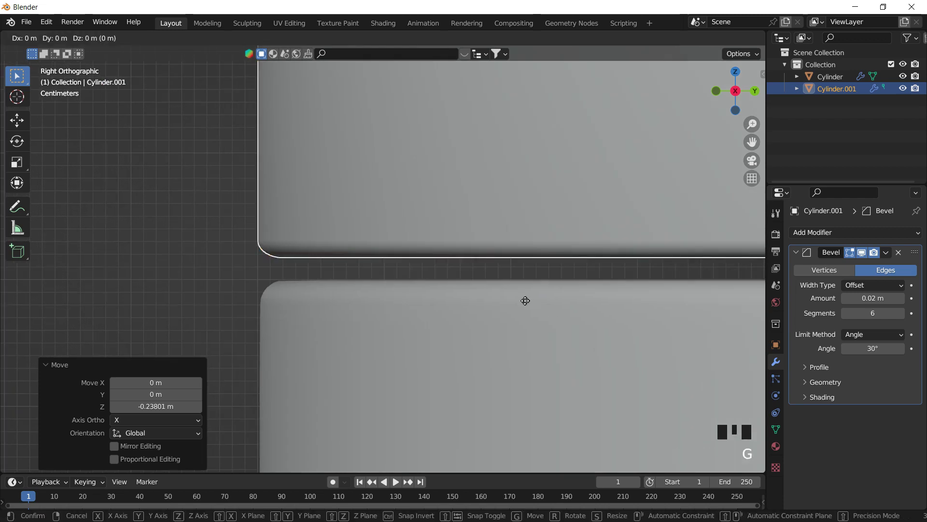
left_click(520, 326)
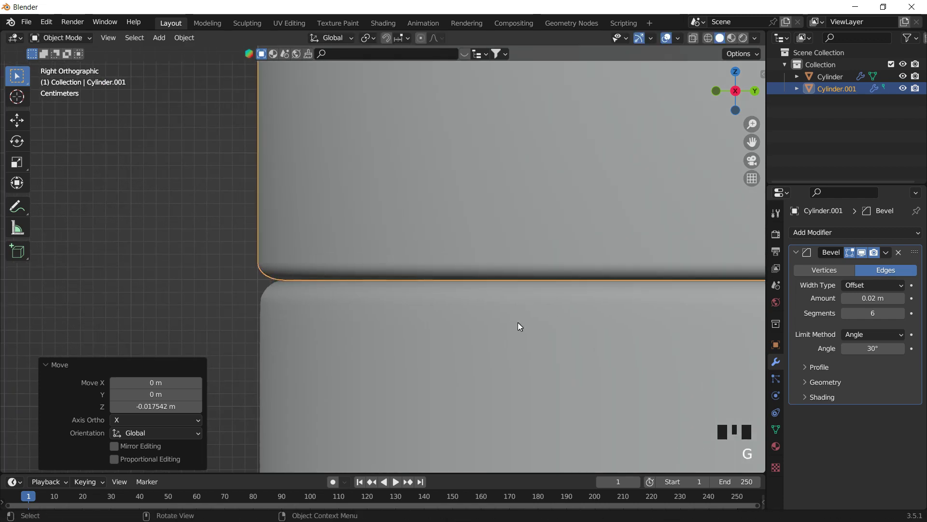
scroll(487, 196, "down", 13)
middle_click_drag(561, 166, 499, 188, "shift")
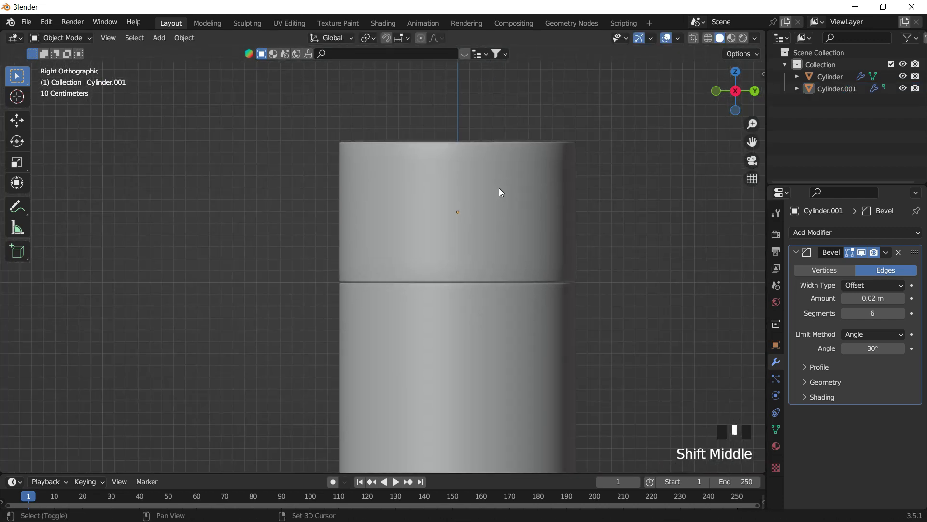
key("ctrl+a")
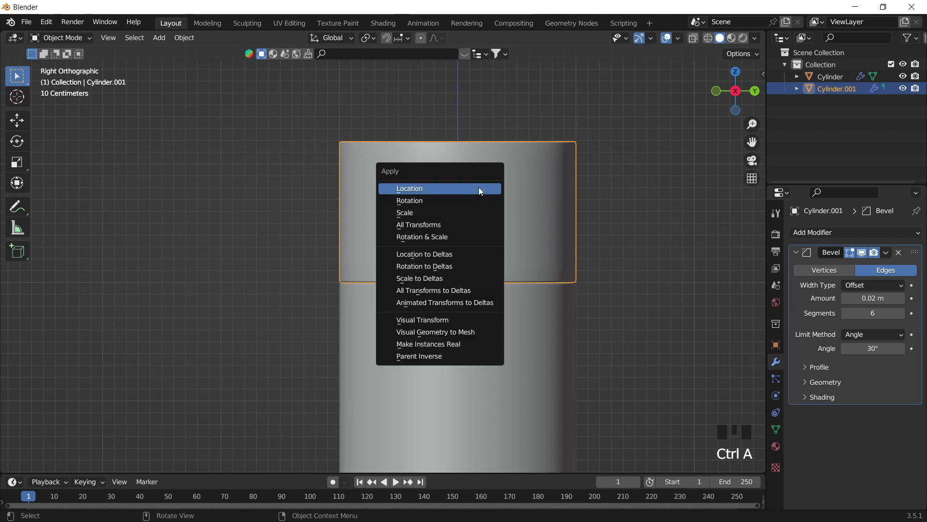
left_click(412, 212)
Reselect the upper cylinder and pan the view down toward the bottle.
middle_click_drag(505, 215, 477, 322, "shift")
left_click(476, 223)
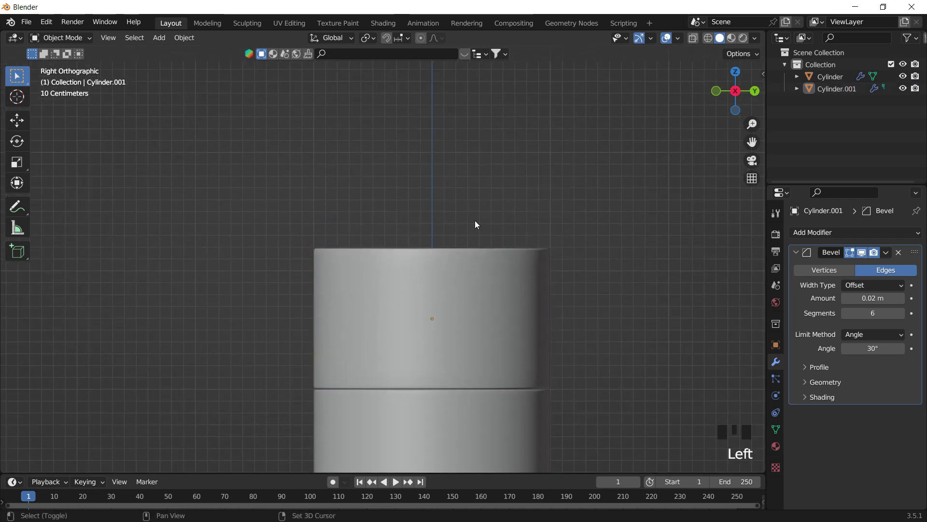
middle_click_drag(476, 224, 447, 161, "shift")
left_click(439, 260)
middle_click_drag(478, 357, 466, 378, "shift")
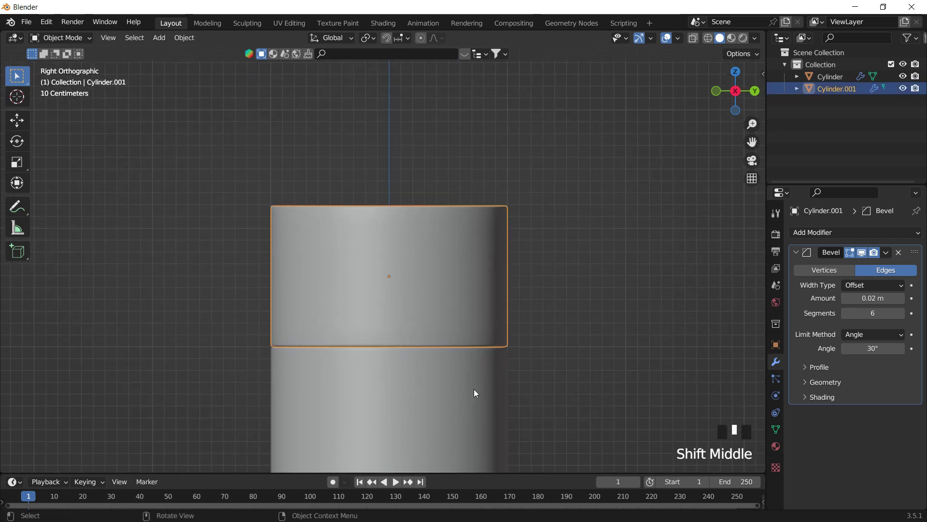
key("shift+a")
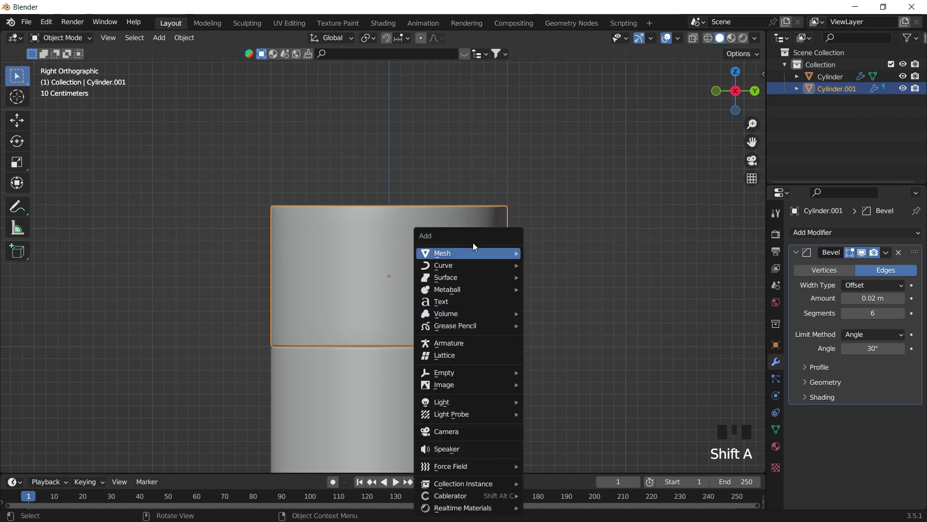
Add a new mesh cylinder and set its depth to 0.2 m.
key("shift+a")
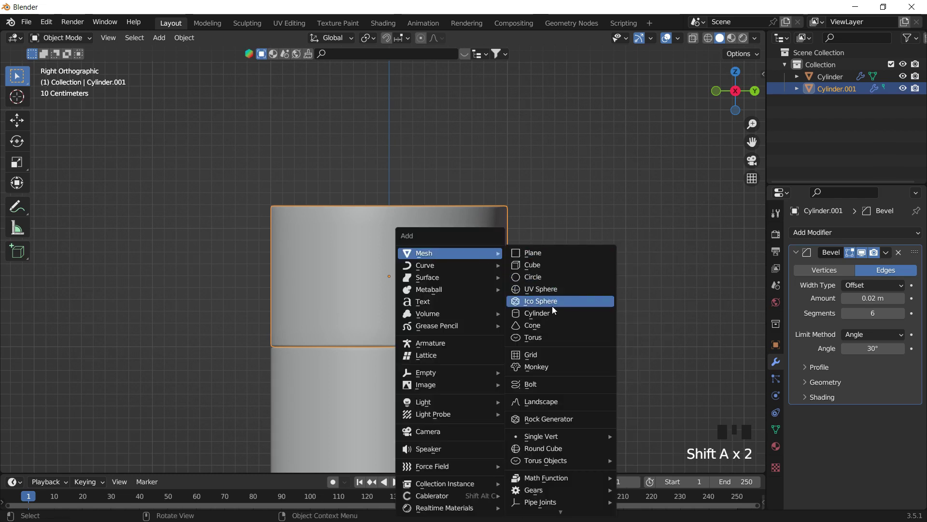
left_click(510, 314)
middle_click_drag(510, 314, 451, 149, "shift")
scroll(453, 151, "down", 8)
middle_click_drag(430, 249, 156, 369, "shift")
scroll(499, 215, "up", 10)
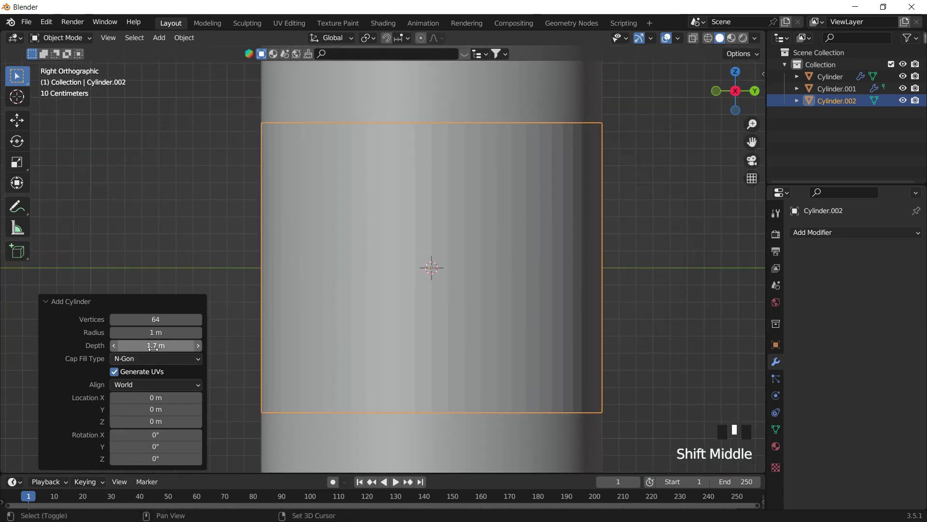
left_click(153, 346)
type("0.2")
key("Return")
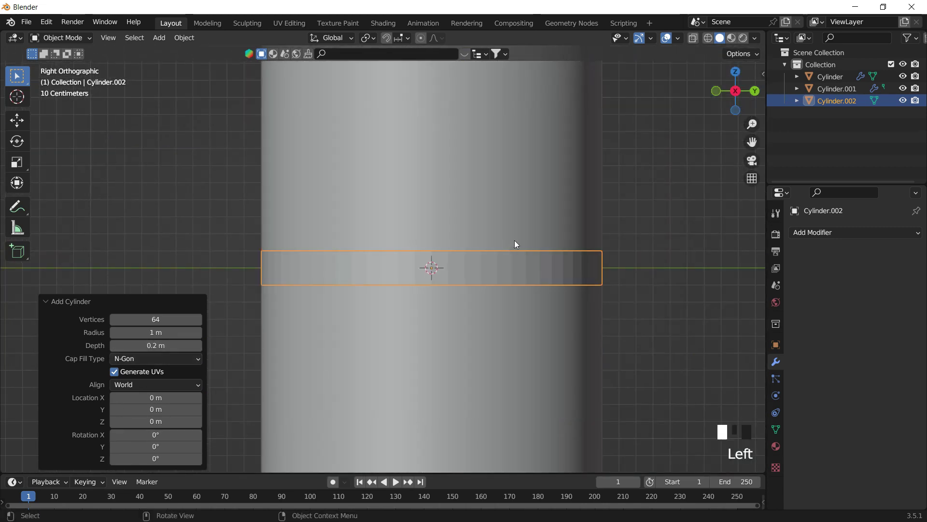
Try a 0.4 m depth for the new cylinder, then settle on 0.3 m.
scroll(465, 224, "down", 6)
middle_click_drag(465, 224, 462, 260, "shift")
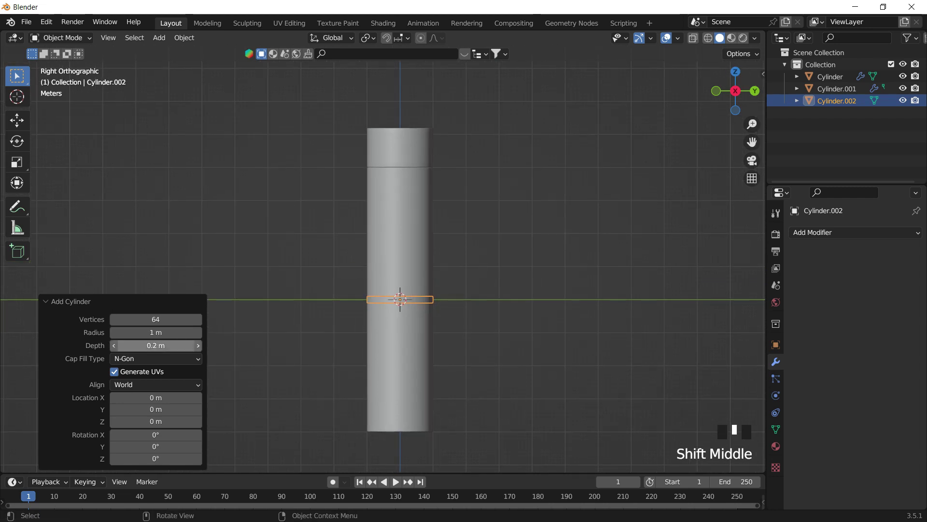
left_click(156, 346)
key("Return")
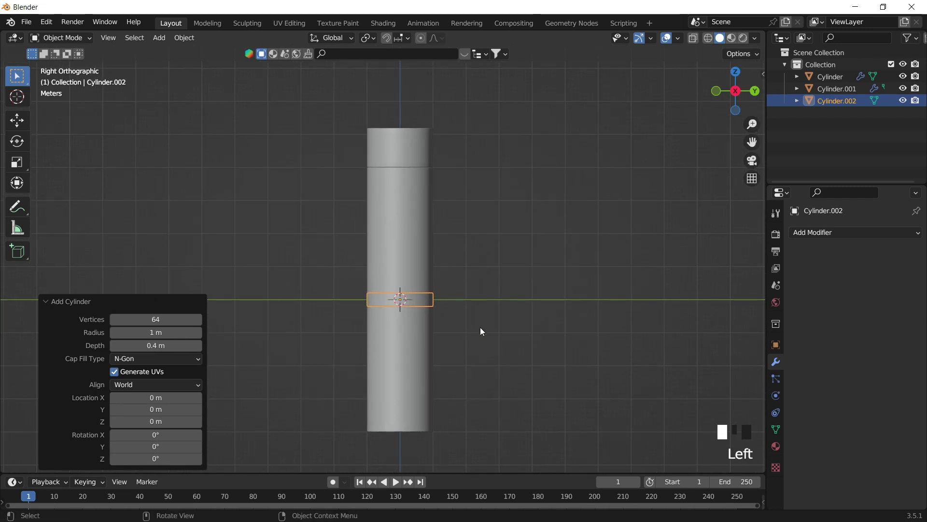
left_click(161, 346)
type("0")
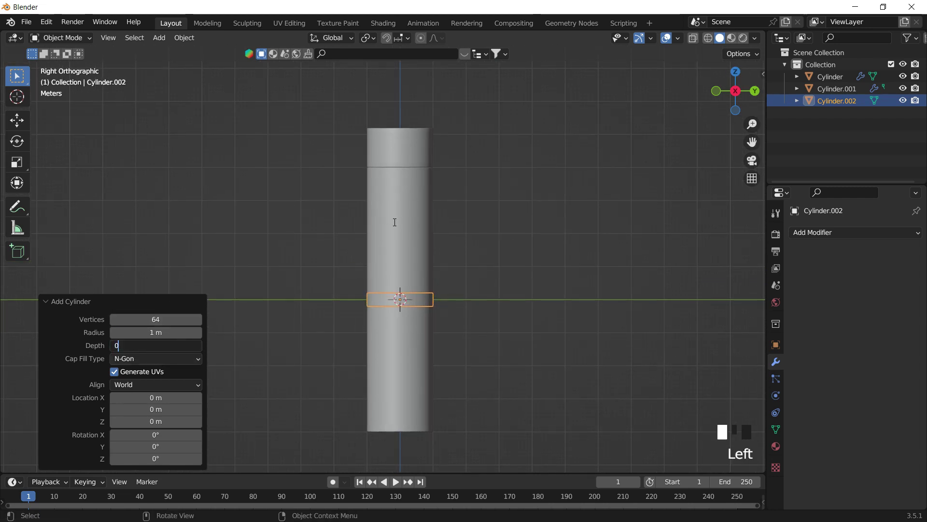
type(".3")
key("Return")
Reselect the disc cylinder and raise it up above the bottle.
scroll(438, 265, "up", 5)
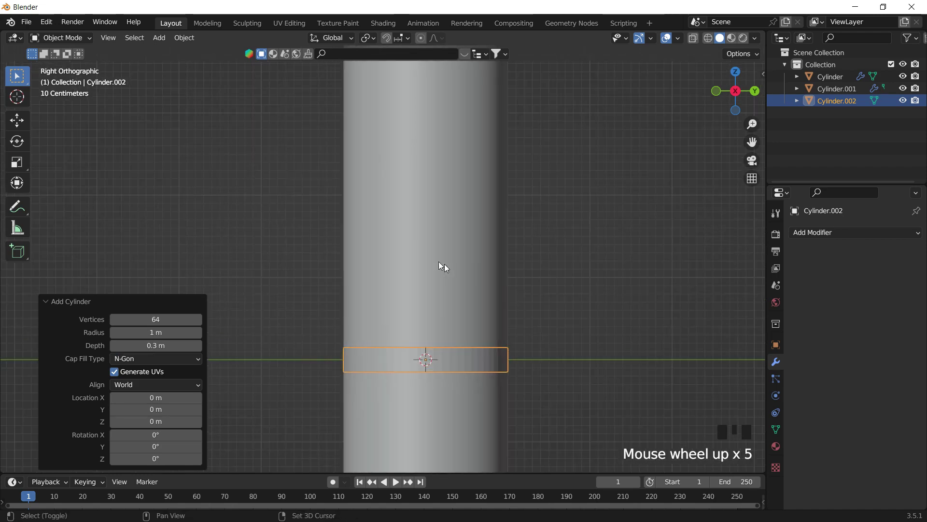
middle_click_drag(441, 265, 447, 341, "shift")
middle_click_drag(499, 386, 509, 352, "shift")
scroll(472, 305, "down", 5)
left_click(495, 355)
left_click(406, 364)
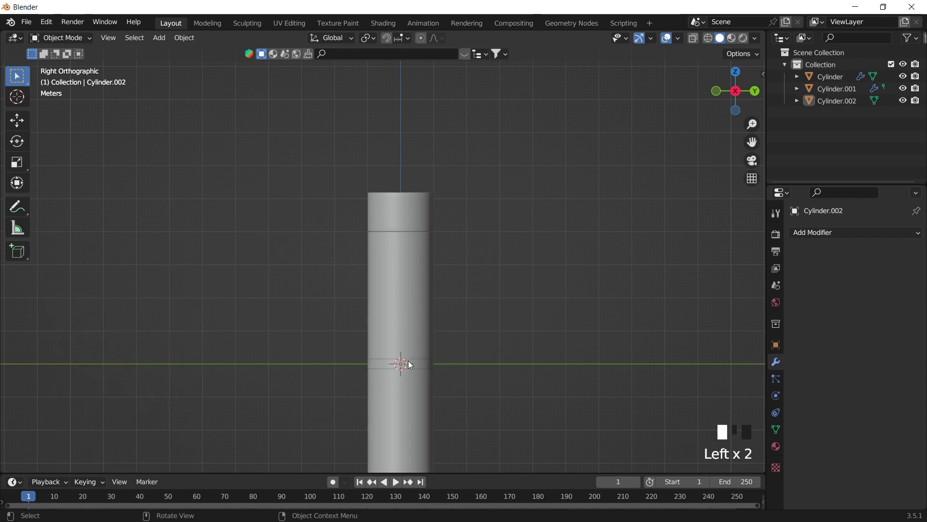
key("g")
left_click(430, 192)
Lower the disc 0.14364 m so it rests atop the cap.
scroll(437, 174, "up", 9)
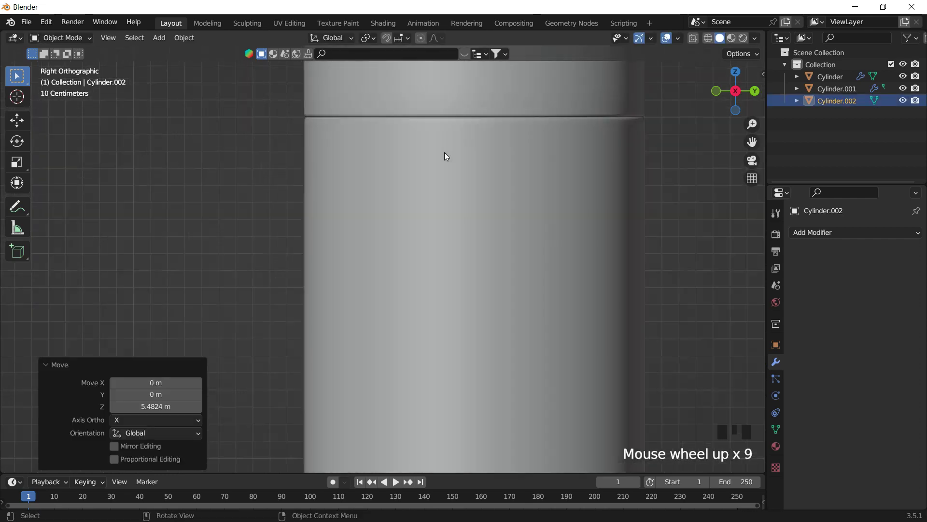
middle_click_drag(444, 152, 338, 314, "shift")
scroll(437, 285, "down", 2)
middle_click_drag(433, 287, 431, 297, "shift")
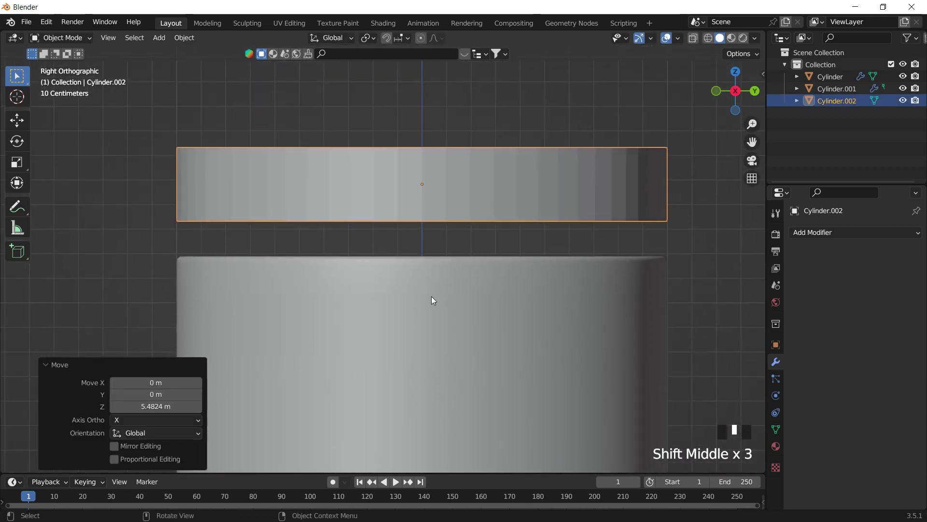
key("g")
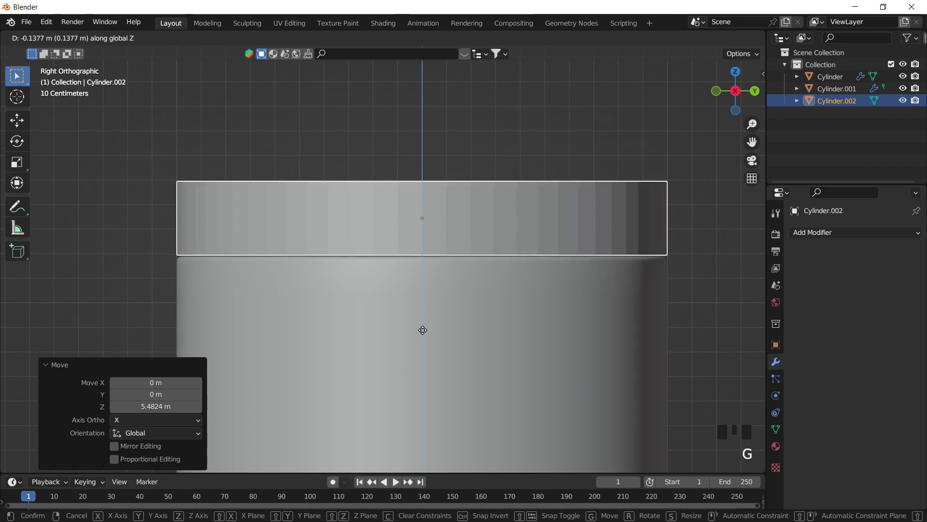
left_click(423, 332)
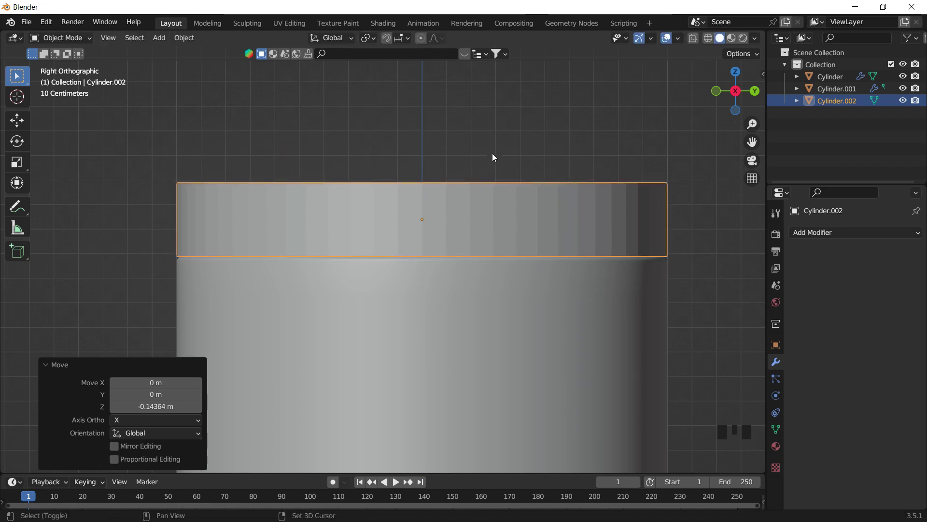
middle_click_drag(492, 153, 498, 227, "shift")
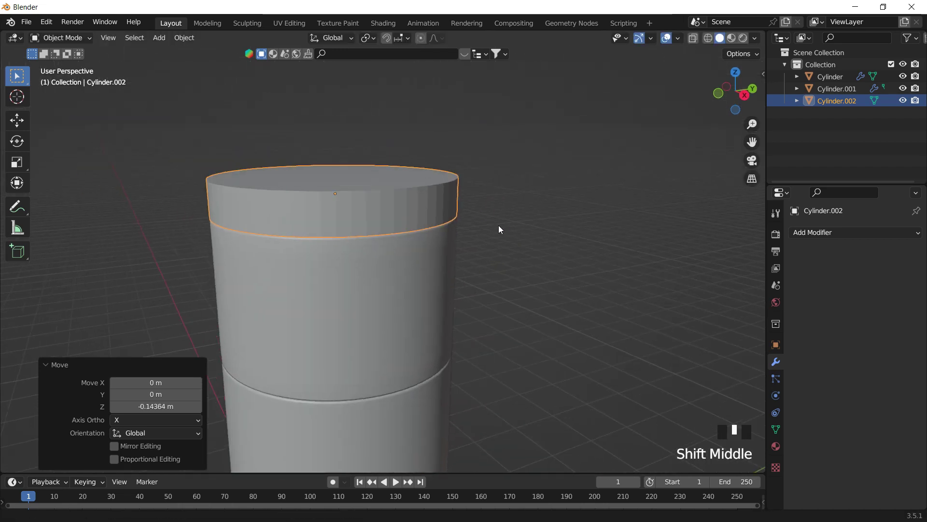
Add a Bevel modifier to the cap with 6 segments and a 0.01 m amount.
left_click(786, 233)
left_click(703, 279)
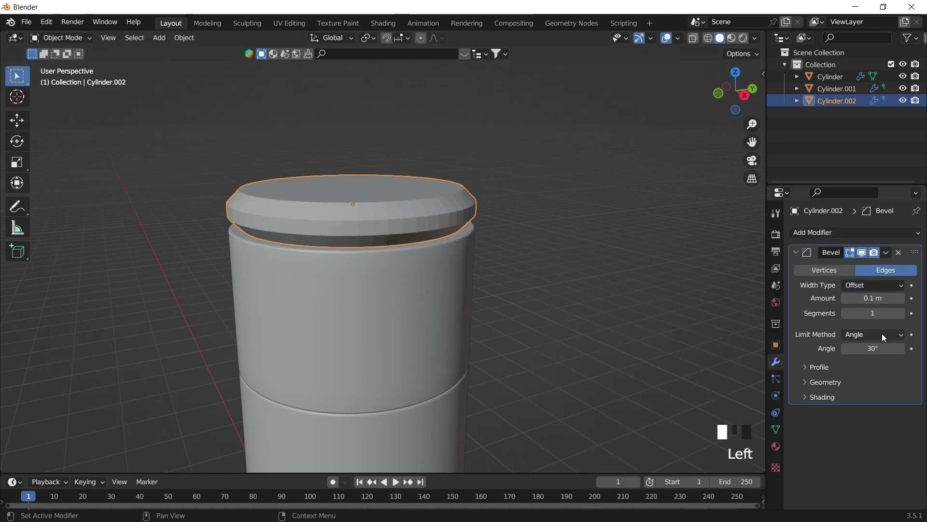
type("6")
key("Return")
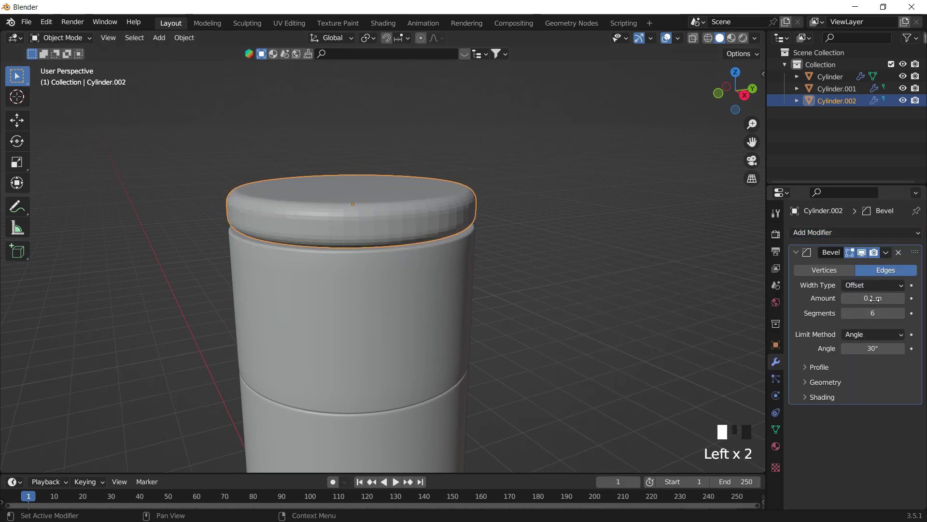
left_click(876, 299)
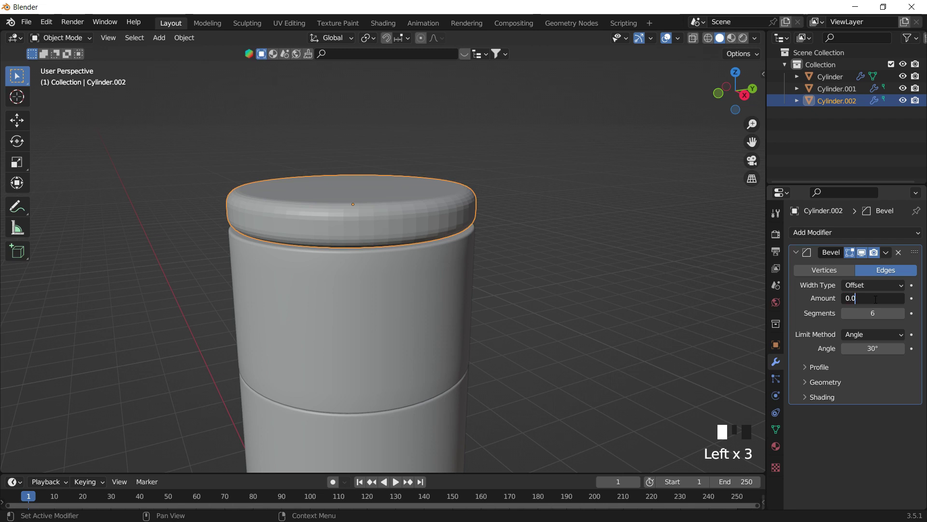
type("0.01")
key("Return")
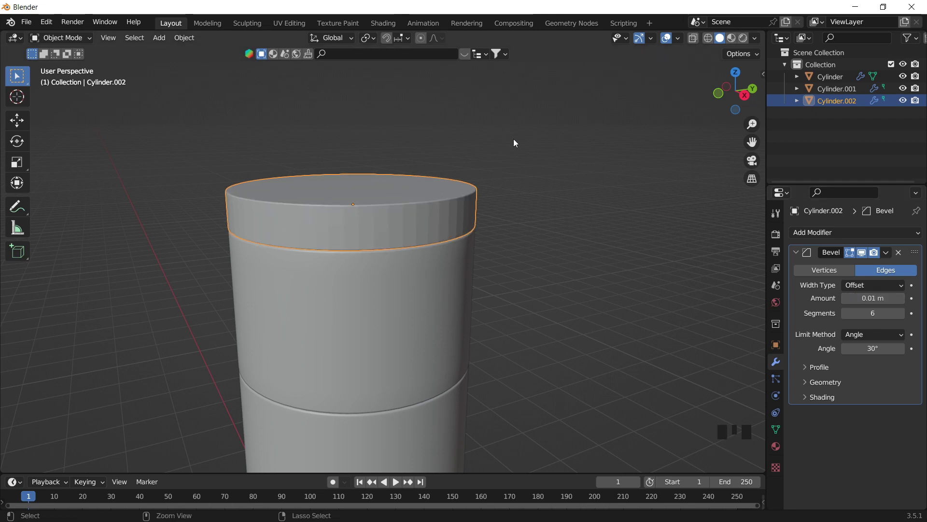
Add a Subdivision modifier with Ctrl+1 and shade the cap smooth.
key("ctrl+1")
left_click(483, 164)
left_click(407, 206)
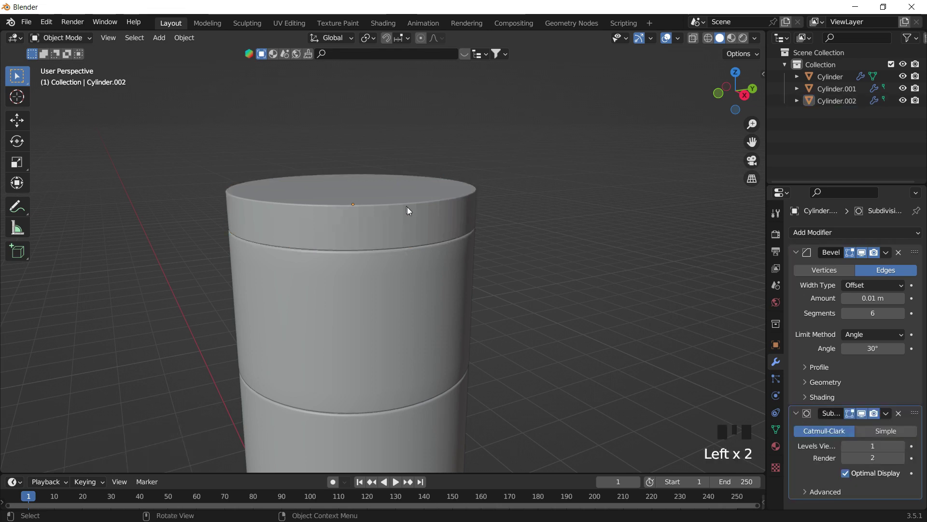
right_click(395, 199)
left_click(395, 199)
middle_click_drag(395, 199, 369, 201, "shift")
scroll(418, 230, "up", 3)
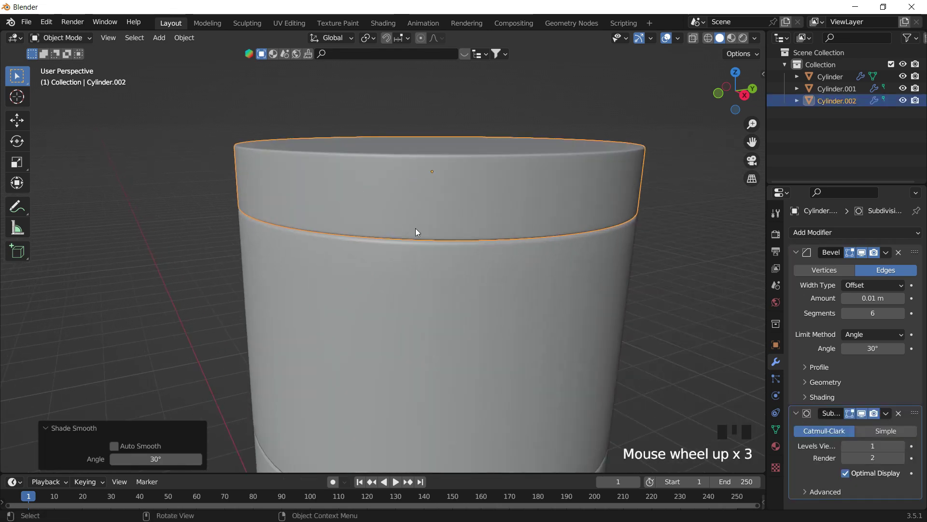
Shrink the cap's top face to about 0.94 in Edit Mode to taper the lid.
key("Tab")
middle_click_drag(468, 192, 243, 94)
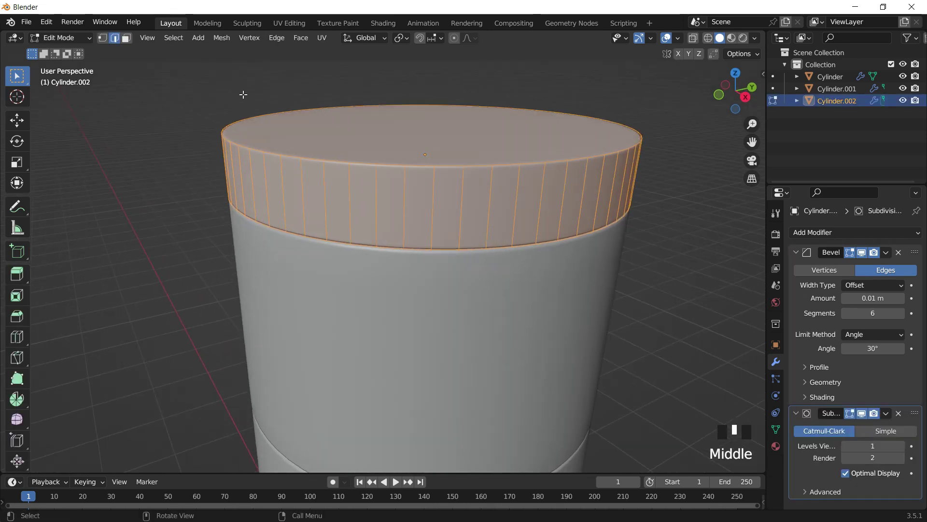
left_click(126, 38)
middle_click_drag(566, 209, 549, 228, "shift")
left_click(622, 167)
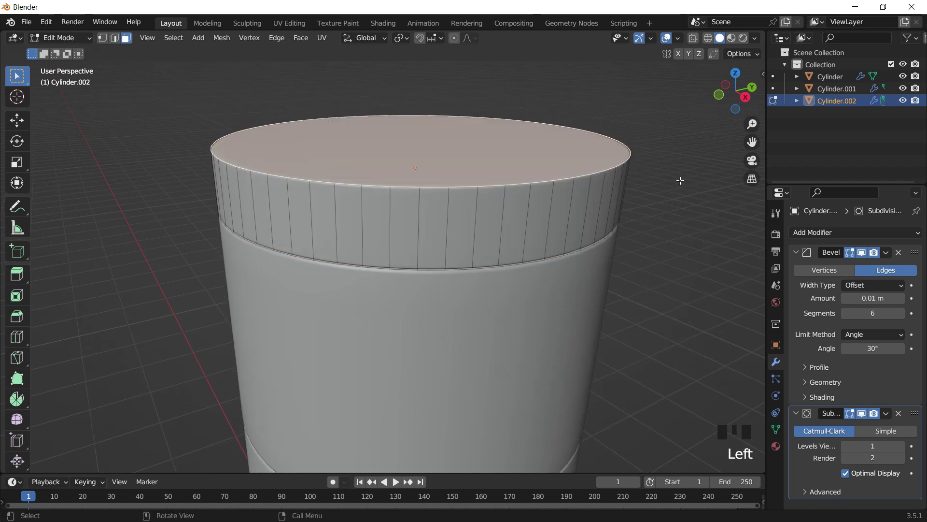
key("s")
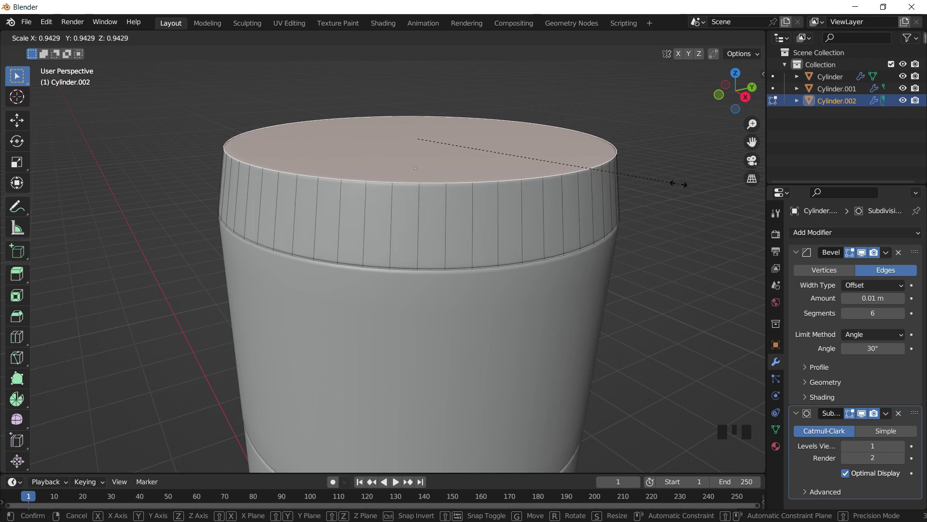
left_click(676, 183)
key("Tab")
View the bottle straight from the side and select its middle section for editing.
left_click(679, 192)
middle_click_drag(679, 193, 425, 244)
left_click(742, 97)
scroll(439, 182, "up", 3)
scroll(397, 181, "down", 5)
scroll(427, 257, "up", 3)
scroll(428, 241, "down", 2)
left_click(410, 237)
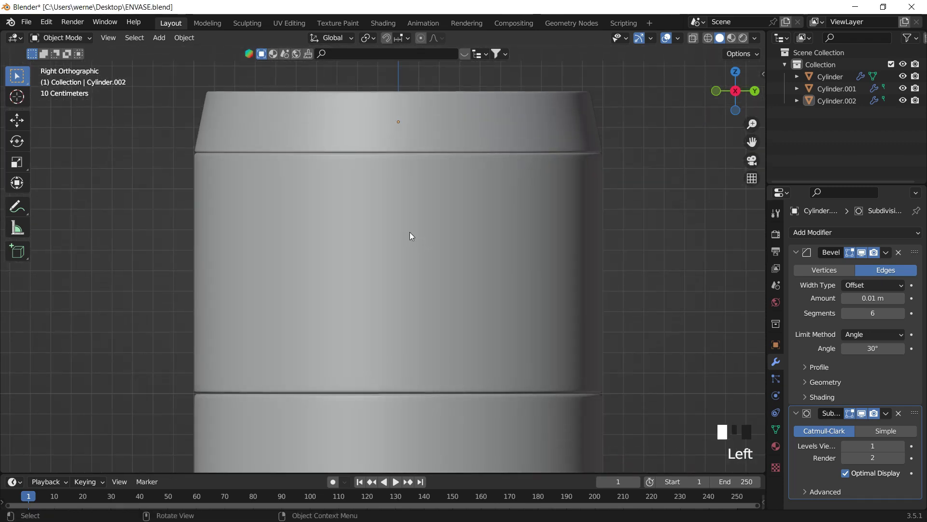
key("Tab")
Switch to face select and box-select a block of faces below the section's top edge.
left_click(647, 208)
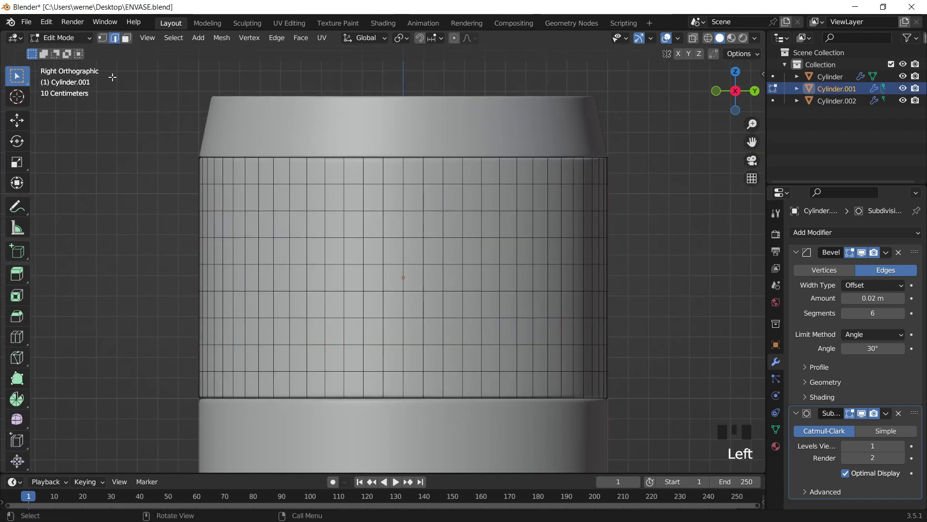
left_click(125, 49)
left_click(126, 40)
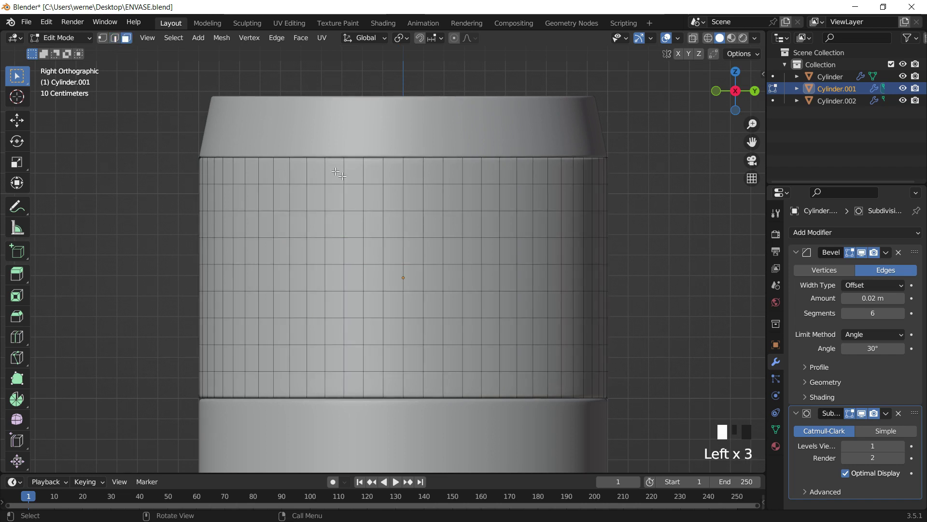
left_click_drag(334, 170, 466, 219)
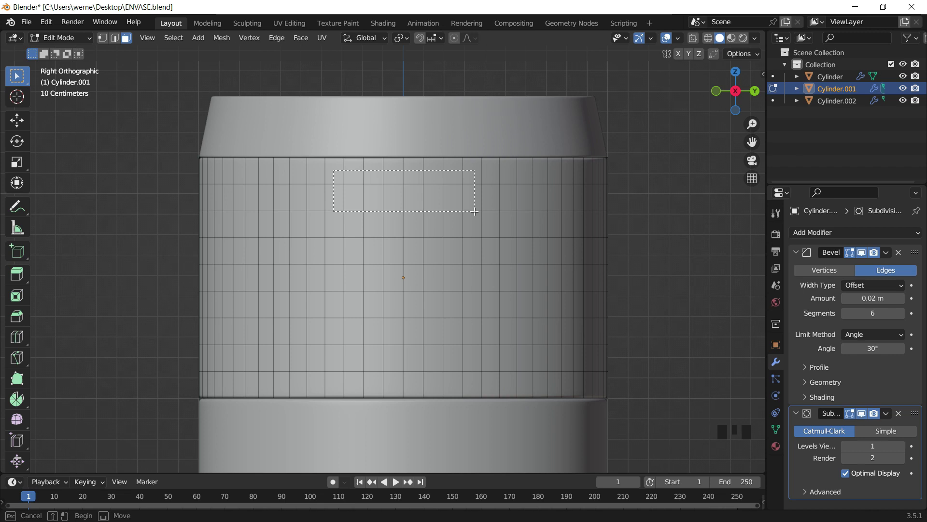
left_click_drag(475, 212, 474, 211)
left_click(471, 179)
left_click_drag(476, 167, 336, 203)
middle_click_drag(335, 203, 338, 238, "shift")
Extend the face selection to a third row and start insetting it.
scroll(448, 240, "up", 4)
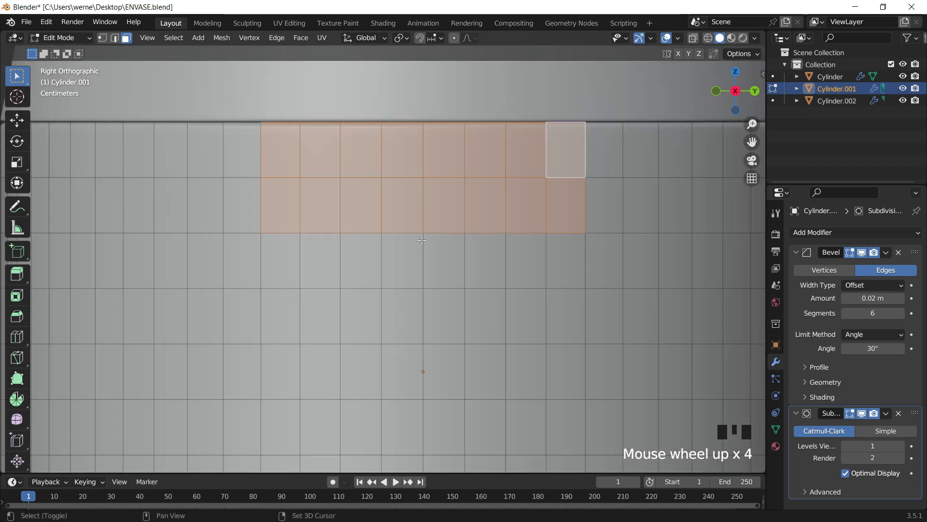
middle_click_drag(448, 240, 435, 258, "shift")
scroll(435, 258, "down", 3)
left_click_drag(482, 205, 366, 271)
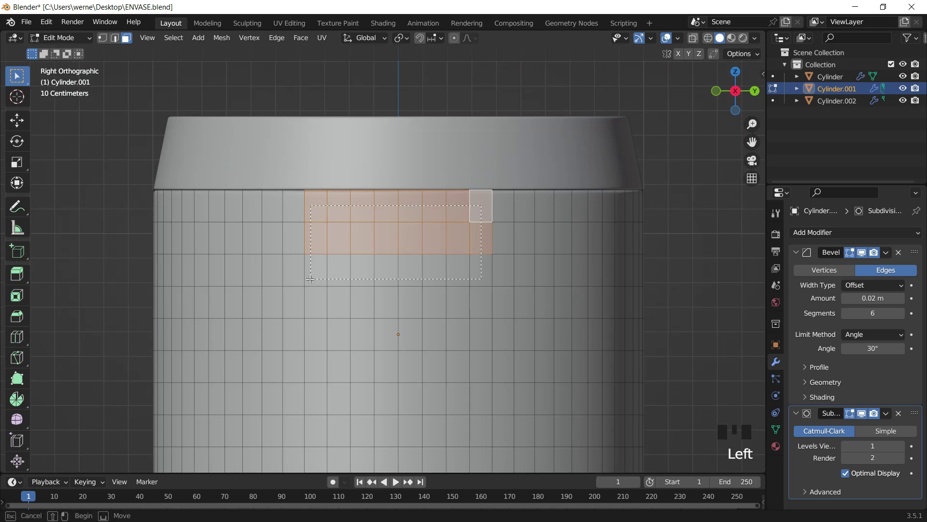
left_click_drag(310, 279, 310, 279)
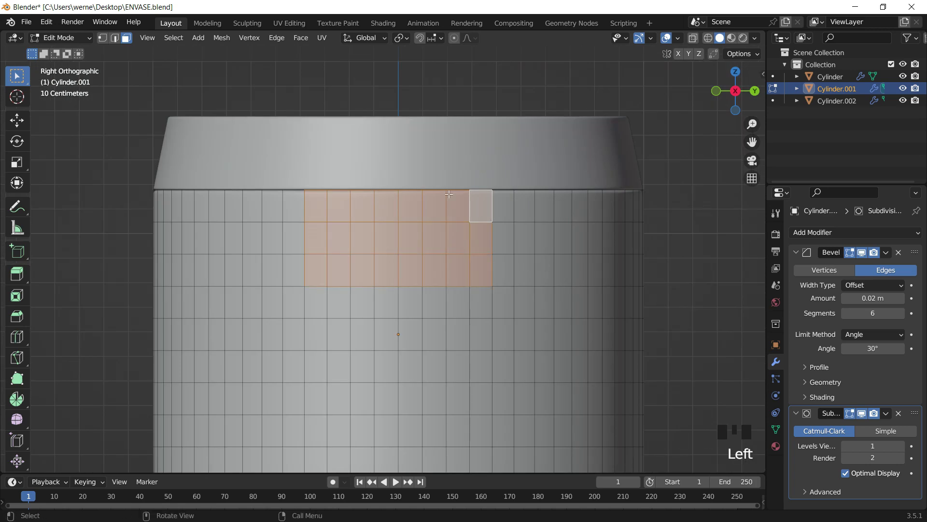
middle_click_drag(482, 283, 590, 325)
scroll(551, 299, "down", 3)
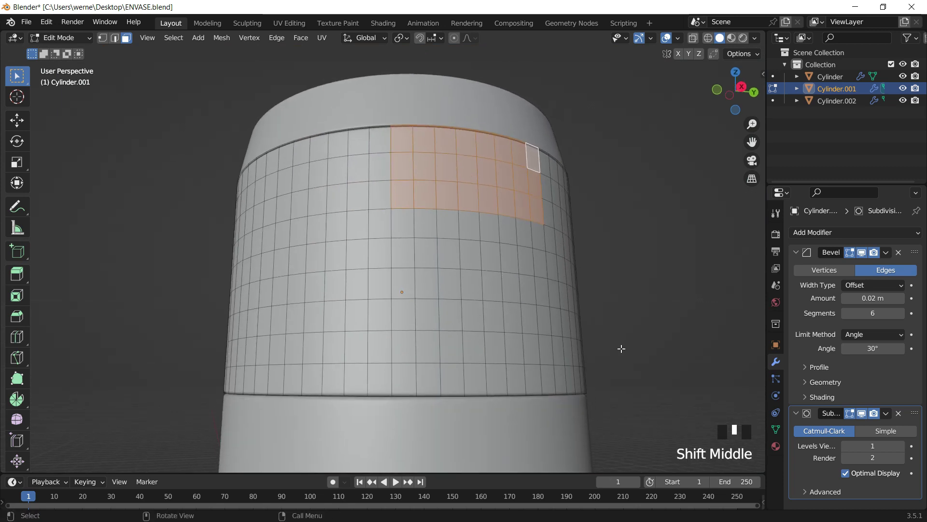
key("i")
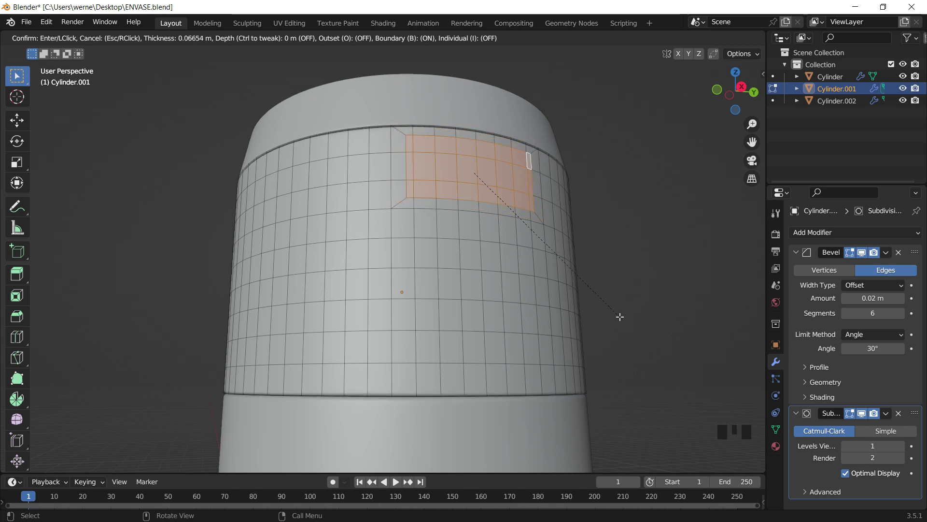
Inset the patch by 0.04628 m and push it inward along X.
left_click(620, 315)
middle_click_drag(542, 173, 595, 268, "shift")
key("g")
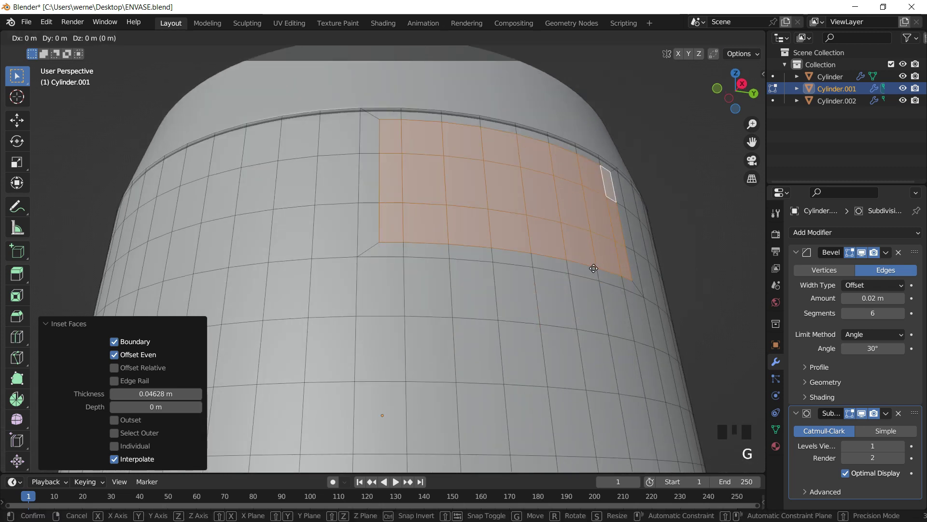
key("x")
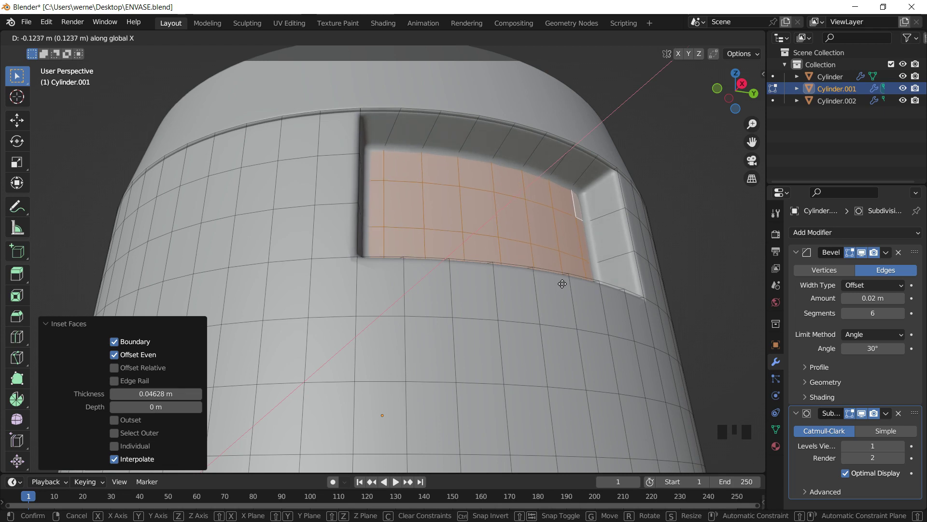
left_click(563, 283)
Raise the recessed window faces slightly in side view and return to Object Mode.
left_click(743, 84)
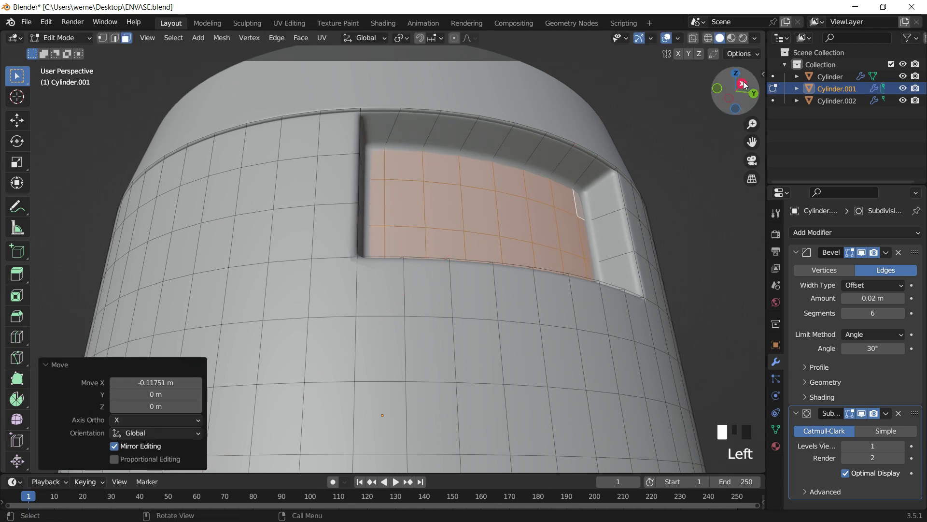
scroll(511, 220, "up", 3)
middle_click_drag(511, 219, 487, 218, "shift")
scroll(487, 219, "up", 2)
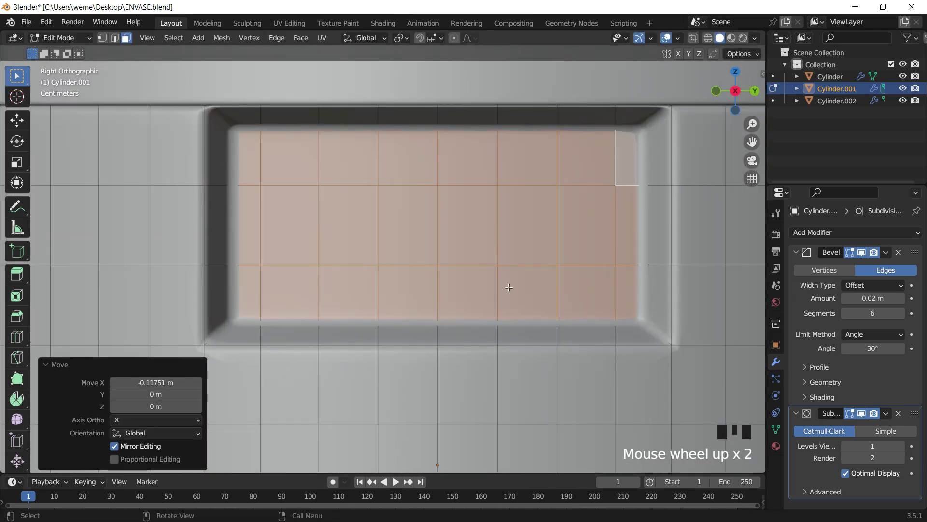
key("g")
key("z")
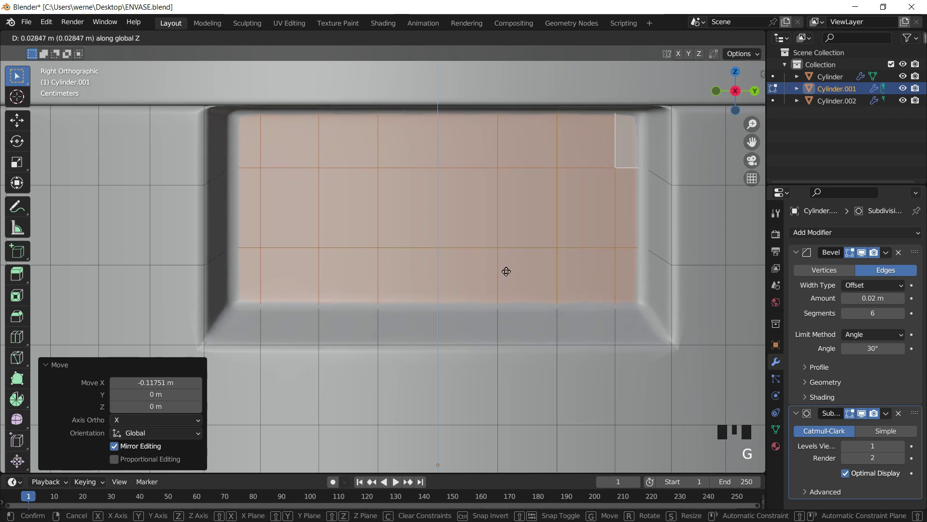
left_click(509, 267)
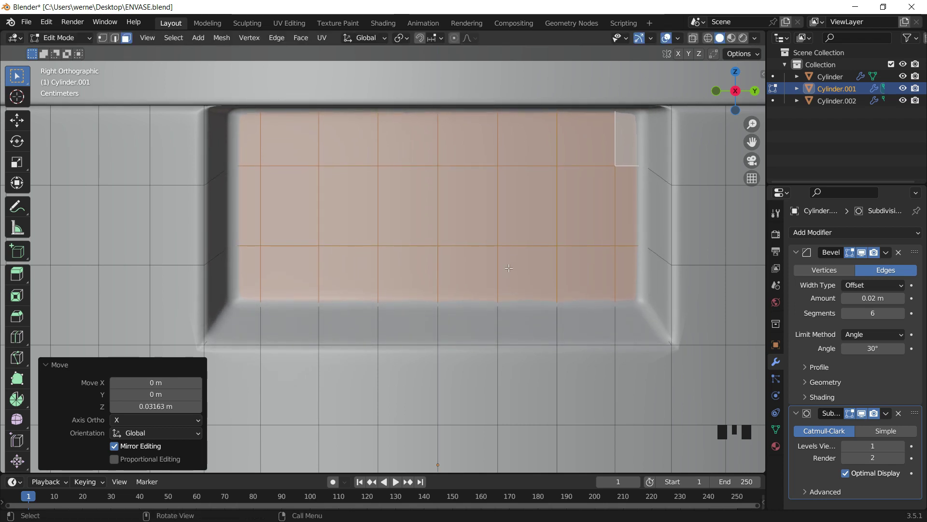
key("Tab")
middle_click_drag(385, 268, 381, 234)
scroll(378, 234, "down", 6)
scroll(378, 234, "down", 3)
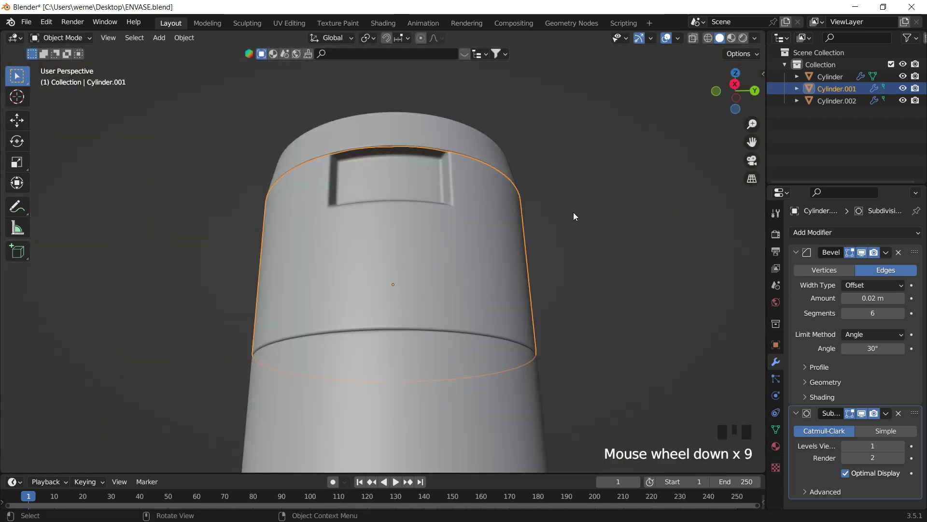
Deselect the middle section and orbit and zoom around the bottle.
middle_click_drag(573, 212, 564, 163)
left_click(564, 163)
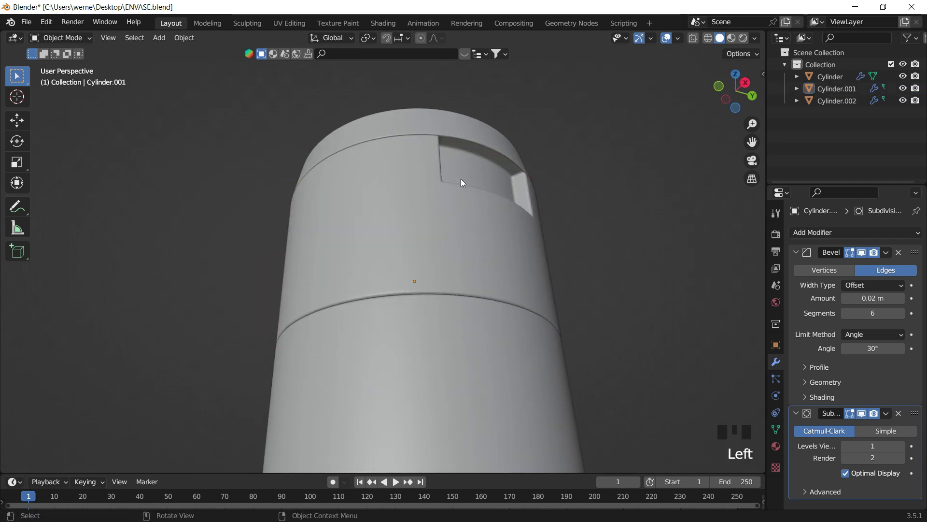
middle_click_drag(461, 181, 437, 255)
scroll(425, 217, "down", 3)
scroll(453, 248, "down", 1)
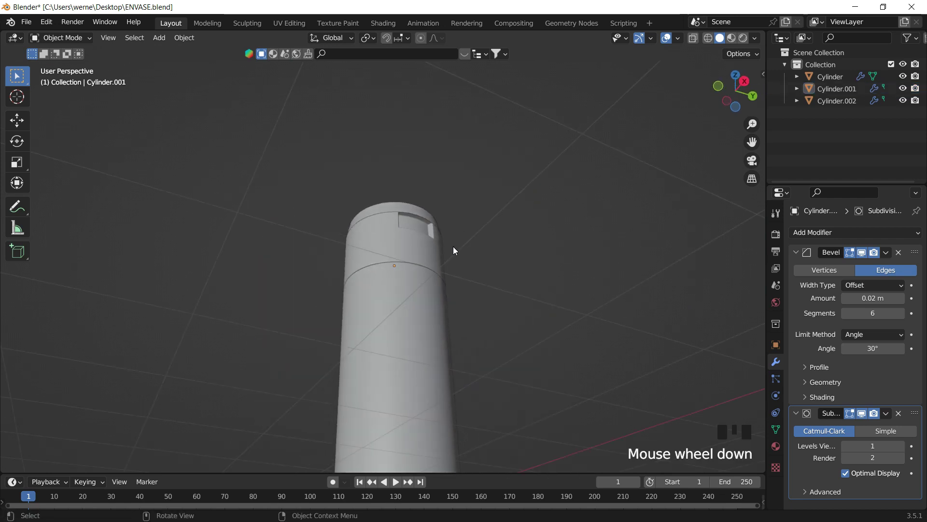
scroll(454, 256, "up", 5)
scroll(435, 300, "down", 6)
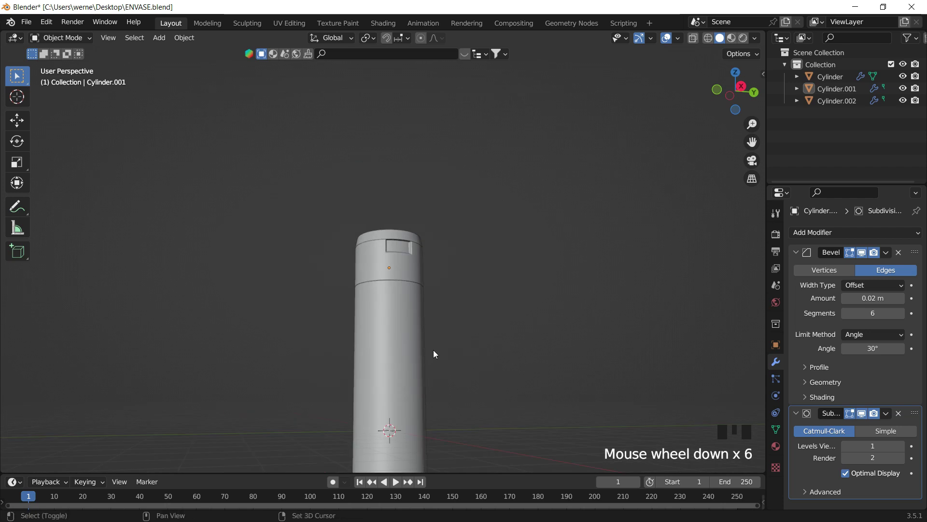
Select the cylinder body and split the 3D viewport into two side-by-side views.
middle_click_drag(433, 352, 502, 358, "shift")
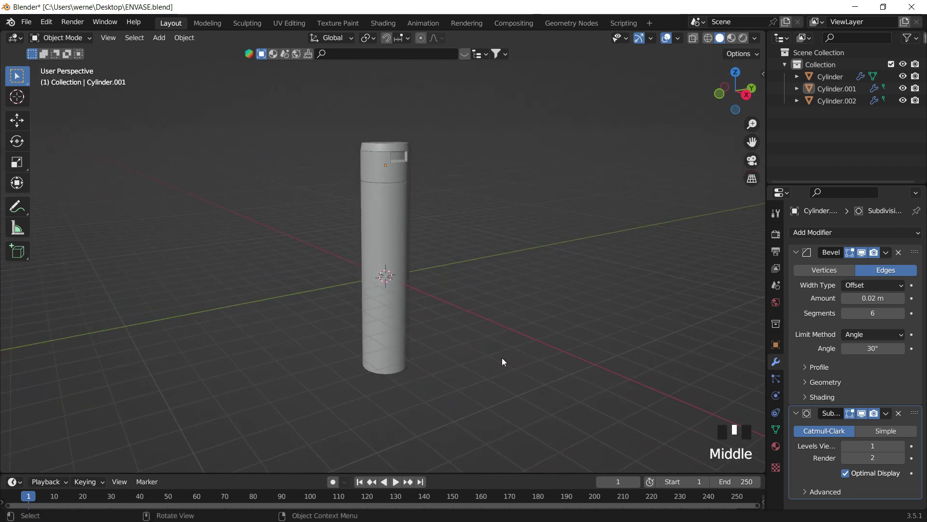
left_click(389, 242)
left_click(448, 201)
left_click(385, 208)
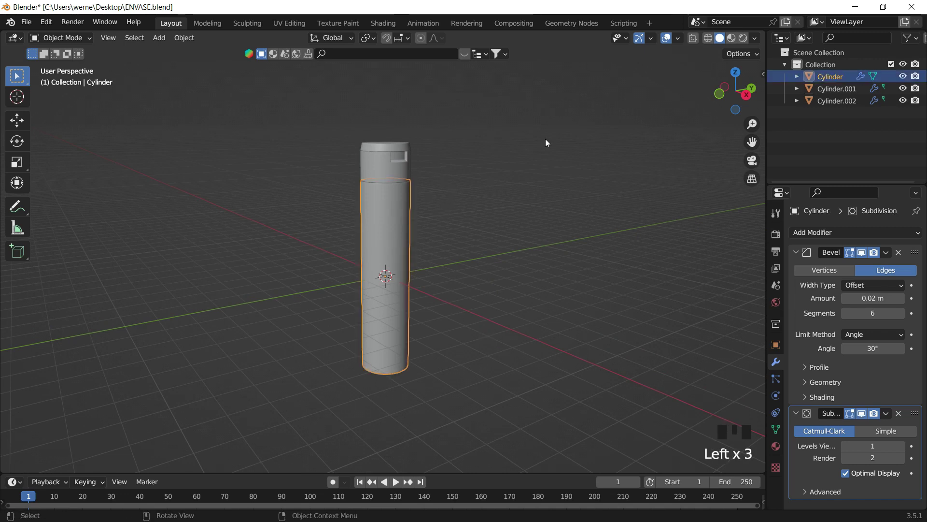
left_click_drag(744, 41, 260, 46)
scroll(213, 206, "up", 5)
scroll(212, 207, "down", 3)
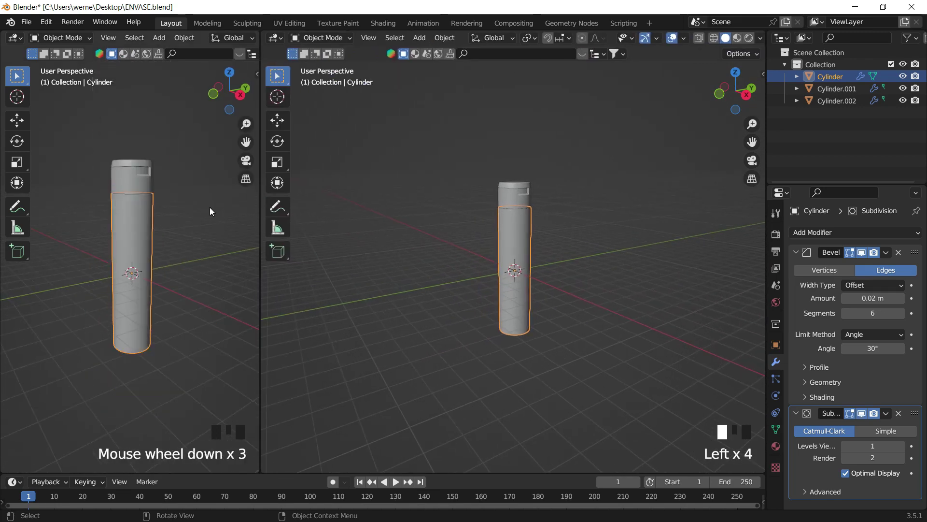
Make the right area a Shader Editor and assign the existing Material to the body cylinder.
middle_click_drag(209, 207, 207, 225)
scroll(244, 224, "up", 2)
left_click(284, 40)
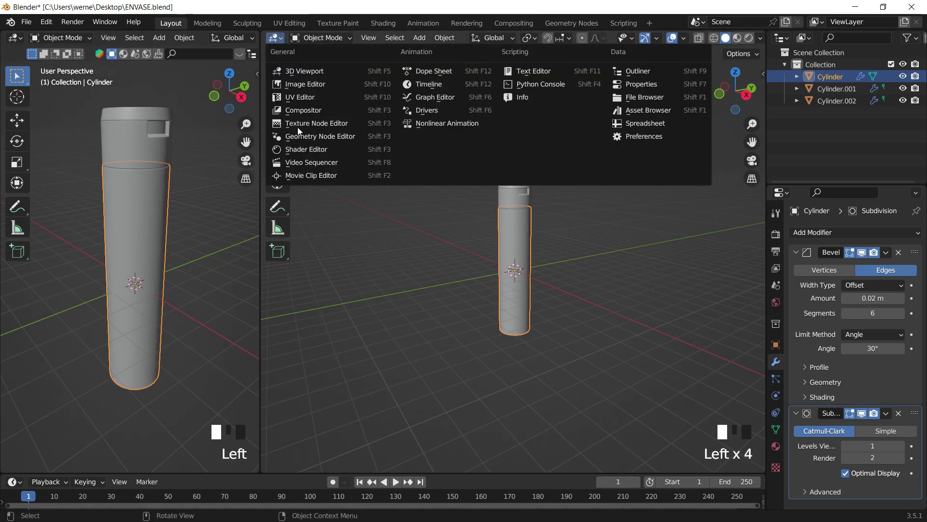
left_click(300, 153)
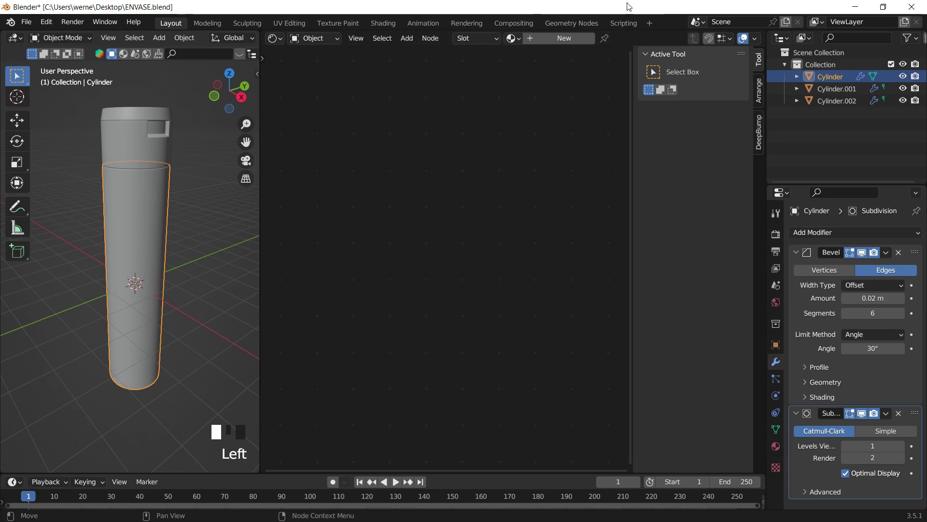
left_click(512, 38)
left_click(534, 56)
left_click(168, 201)
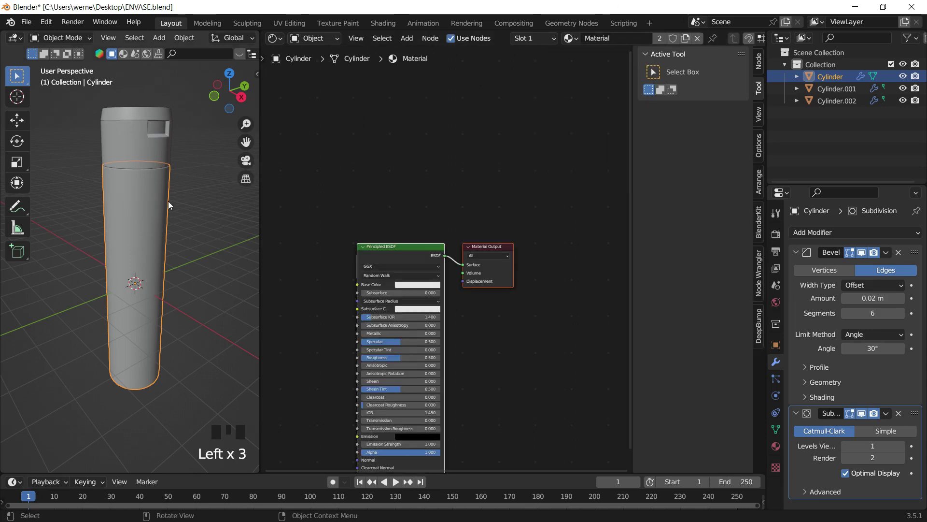
left_click(198, 178)
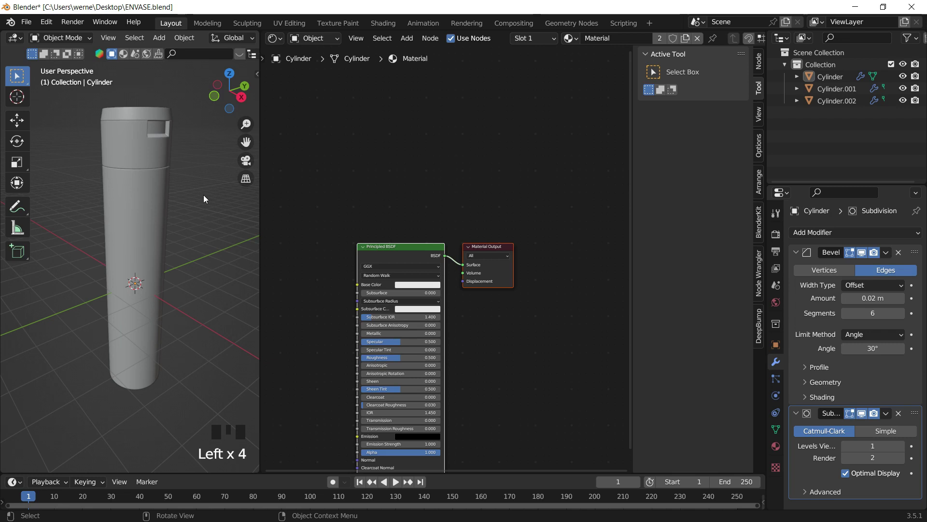
Reselect the body, tidy the node view, and open the LACOUPE folder in File Explorer.
key("z")
key("z")
key("z")
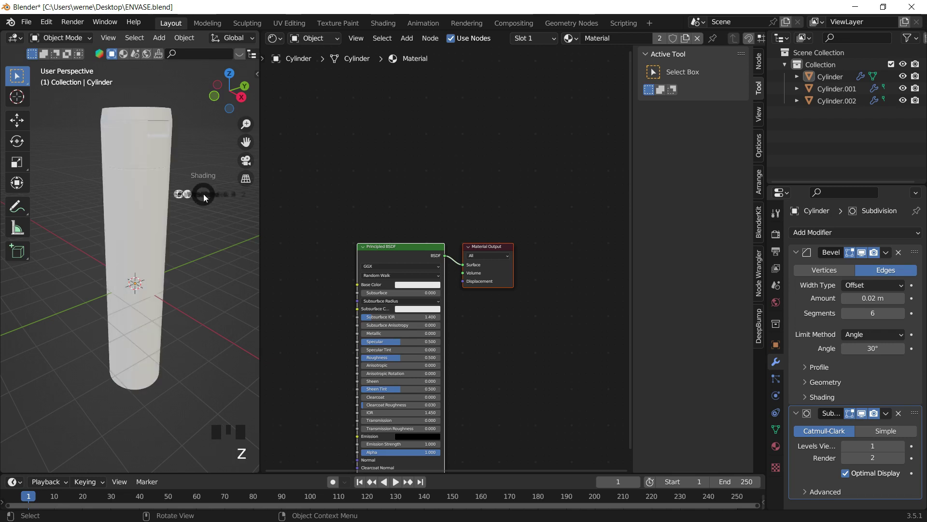
left_click(132, 207)
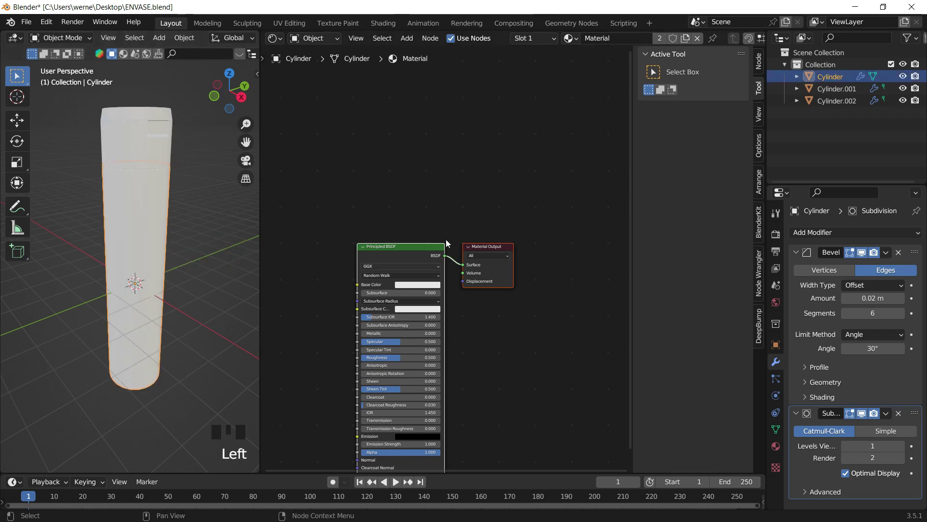
middle_click_drag(445, 239, 549, 121)
left_click(489, 151)
key("n")
left_click(457, 152)
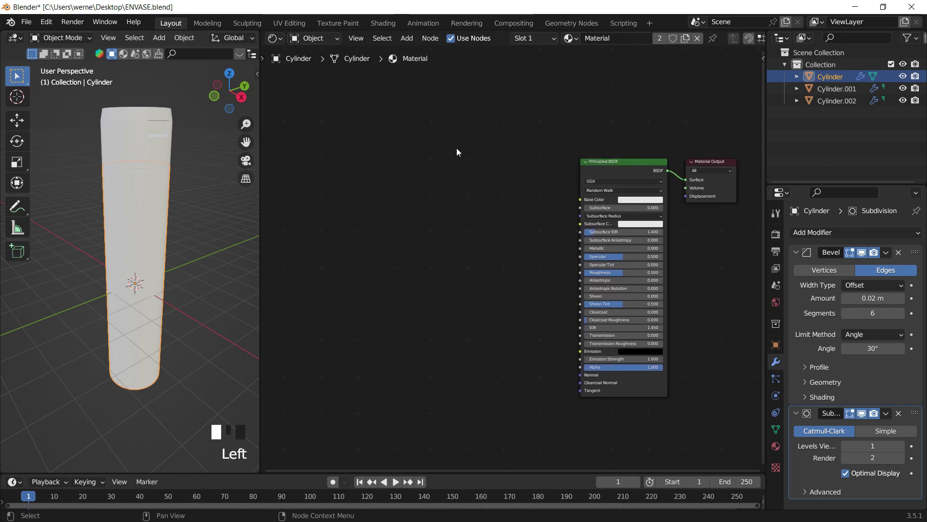
key("super")
left_click(307, 488)
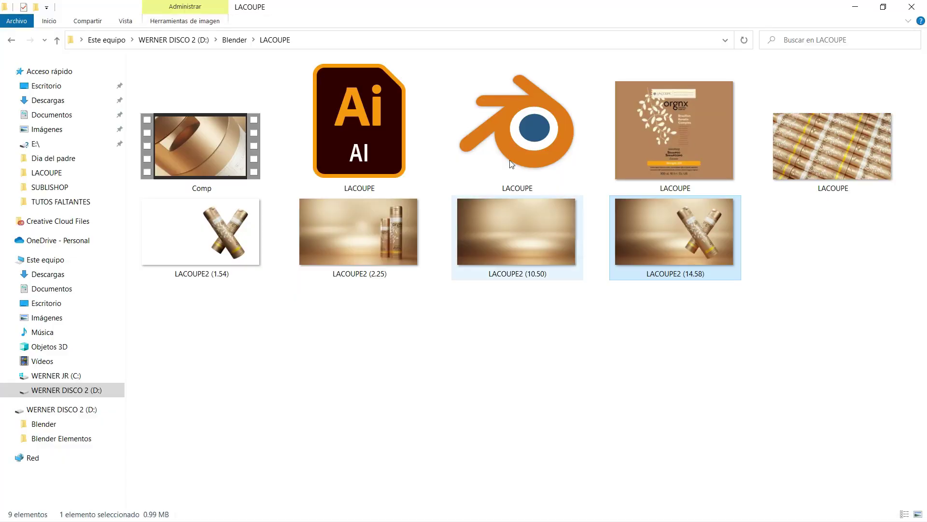
Drag LACOUPE.jpg from File Explorer into the Shader Editor as an Image Texture node.
left_click(883, 7)
left_click_drag(398, 132, 313, 185)
scroll(318, 304, "down", 2)
left_click(381, 241)
scroll(382, 242, "up", 1)
left_click_drag(386, 289, 582, 202)
left_click(521, 135)
left_click(507, 179)
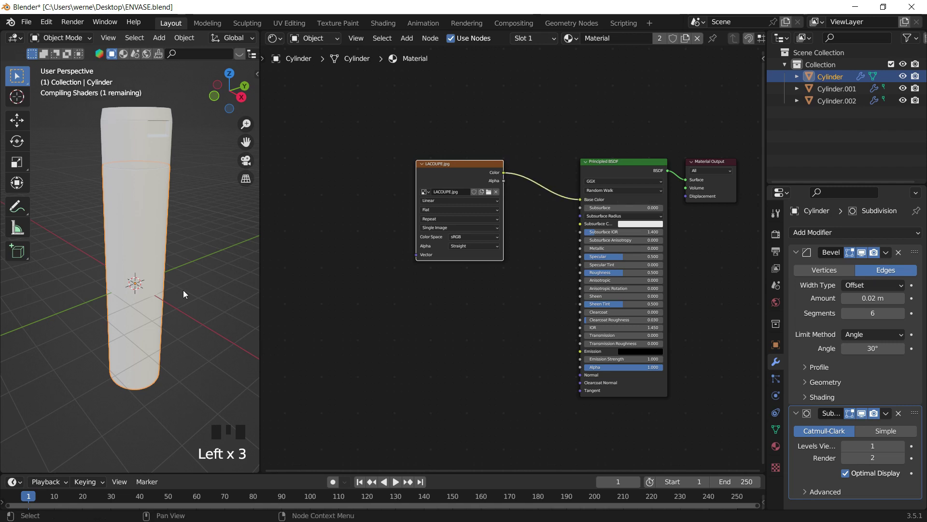
Collapse the Bevel and Subdivision modifiers and turn off their Show in Viewport toggles.
left_click(165, 211)
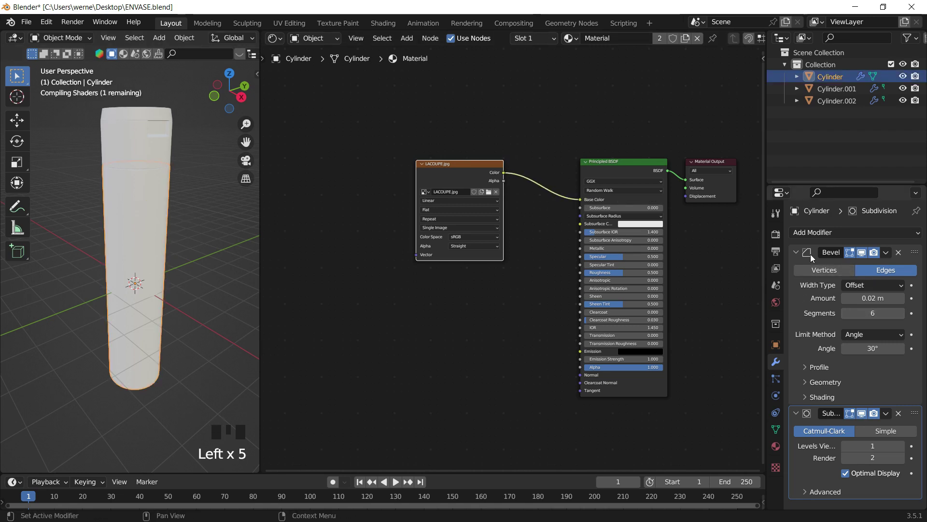
left_click(796, 253)
left_click(864, 274)
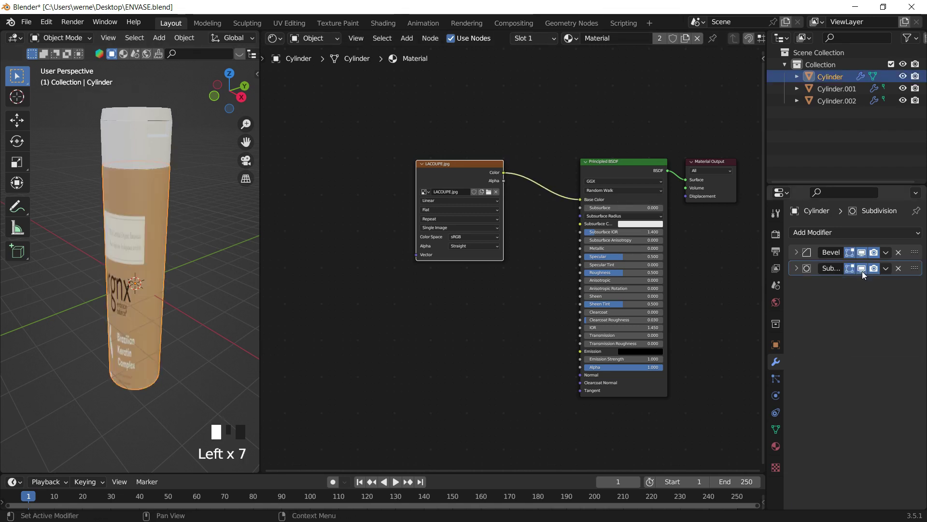
left_click(863, 255)
left_click(866, 270)
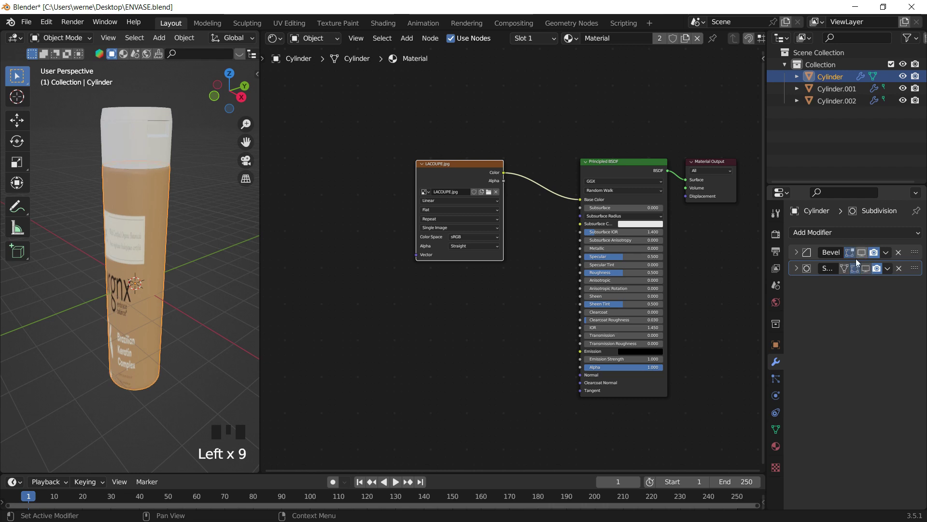
left_click(211, 354)
Orbit and zoom around the textured bottle to inspect the wrapped label.
middle_click_drag(169, 305, 150, 300)
scroll(170, 251, "up", 3)
scroll(150, 299, "down", 3)
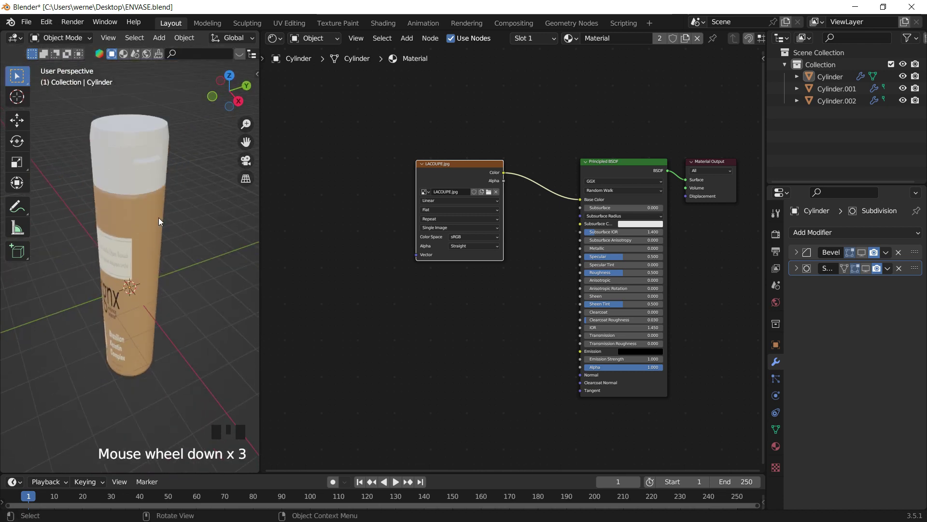
scroll(165, 223, "up", 3)
scroll(167, 233, "down", 3)
middle_click_drag(168, 233, 271, 254)
left_click(117, 227)
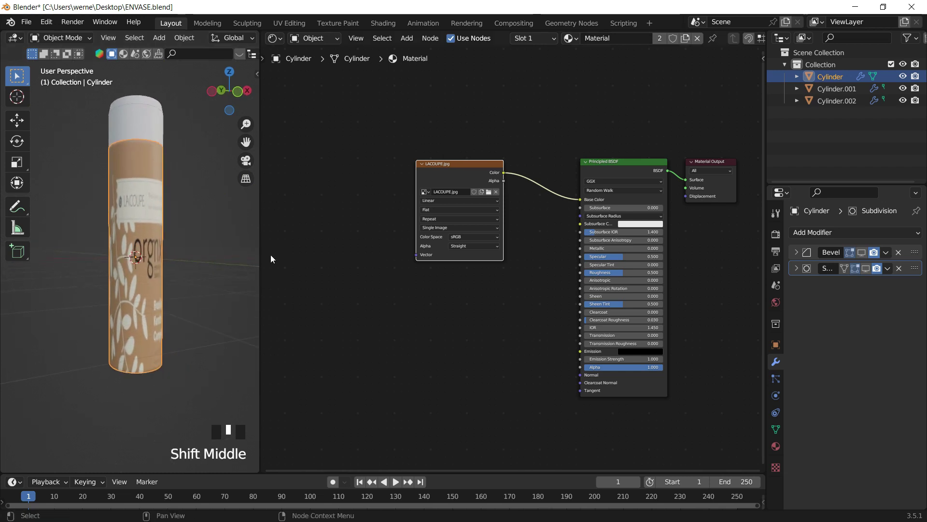
Widen the 3D view and frame the upright bottle with its logo facing the view.
left_click_drag(262, 250, 553, 250)
middle_click_drag(294, 265, 258, 253, "shift")
scroll(329, 232, "up", 3)
scroll(279, 257, "up", 2)
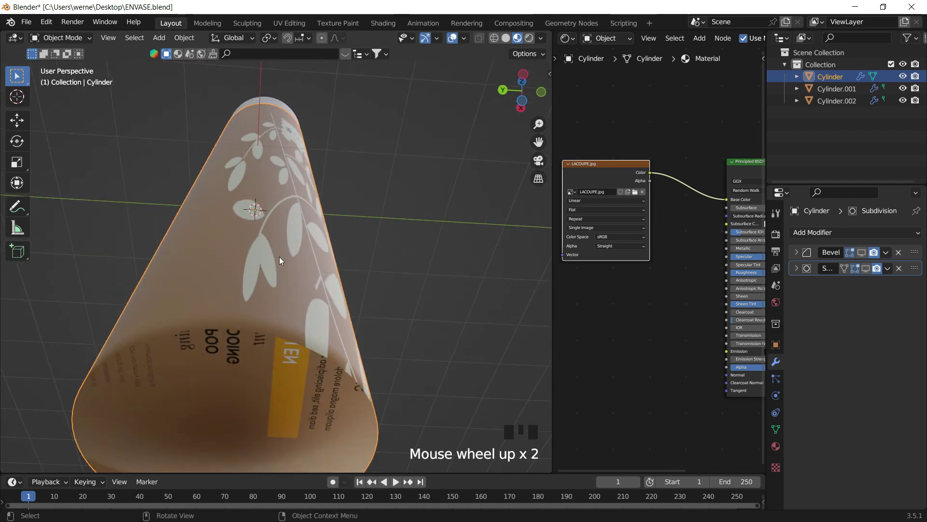
middle_click_drag(273, 202, 253, 252)
scroll(320, 285, "down", 4)
middle_click_drag(320, 285, 470, 242)
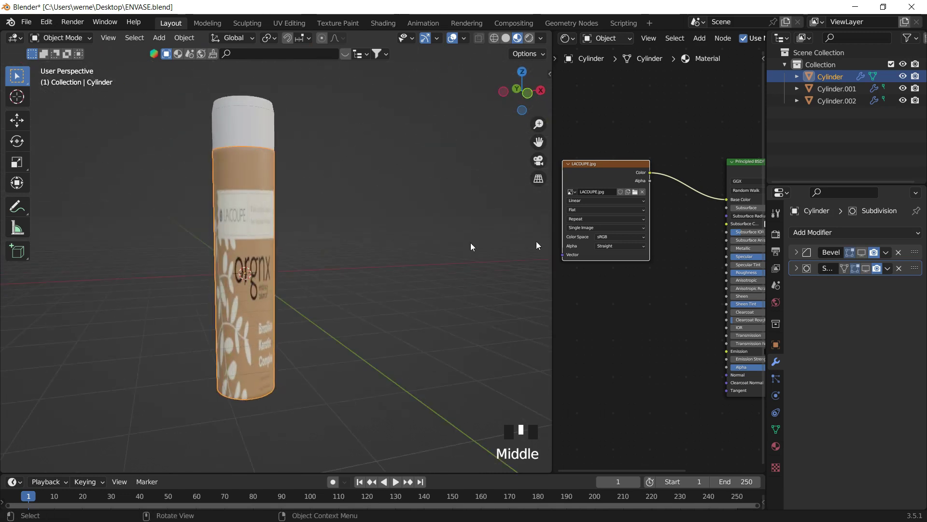
left_click_drag(554, 285, 208, 306)
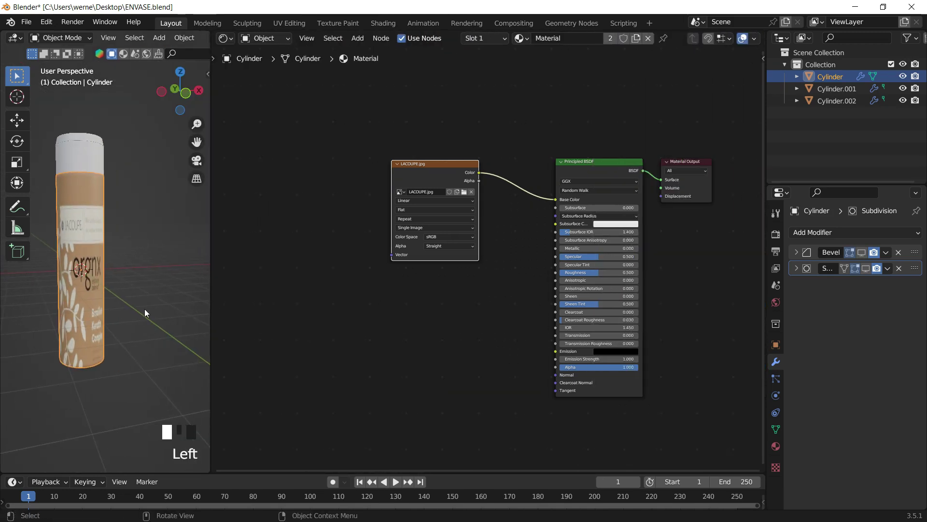
middle_click_drag(144, 309, 156, 326, "shift")
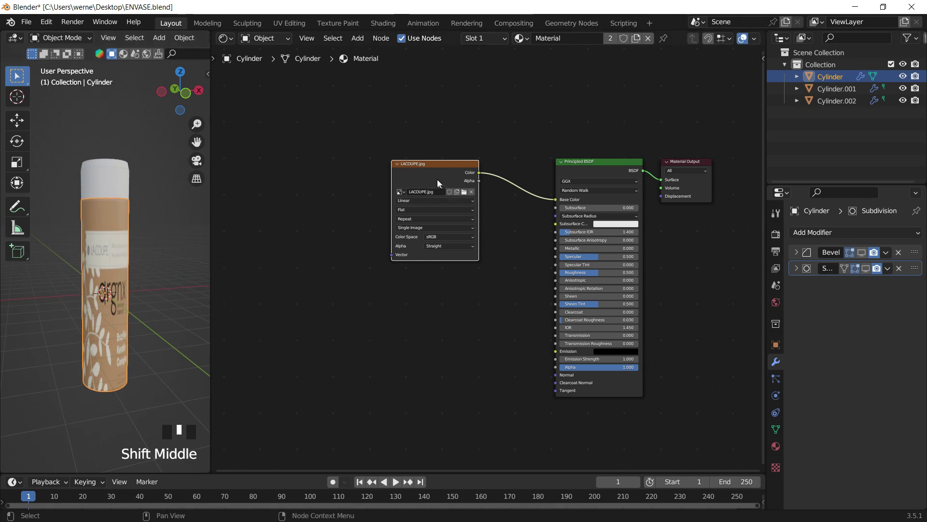
Add Texture Coordinate and Mapping nodes to the LACOUPE.jpg image with Ctrl+T and arrange them.
key("ctrl+t")
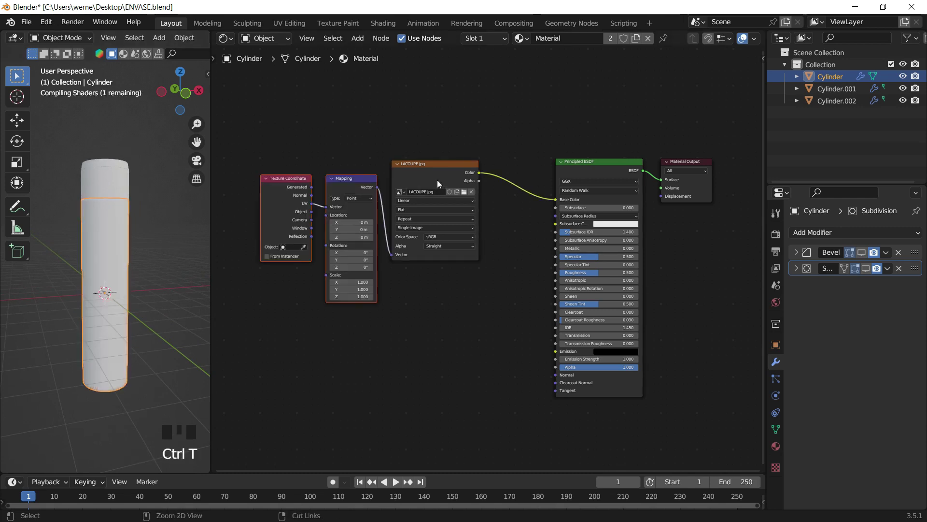
left_click(406, 148)
middle_click_drag(425, 161, 423, 217)
scroll(386, 196, "up", 5)
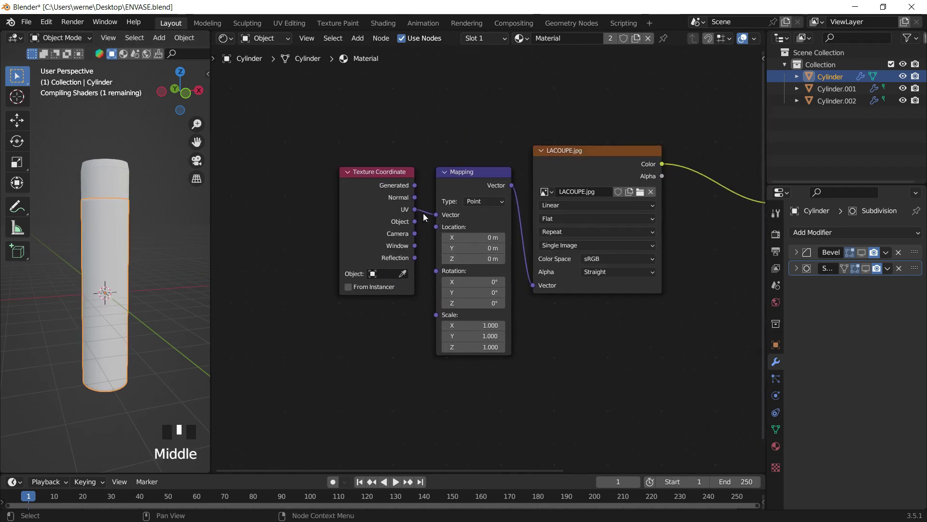
left_click_drag(409, 215, 356, 265)
left_click_drag(486, 175, 459, 170)
left_click(480, 152)
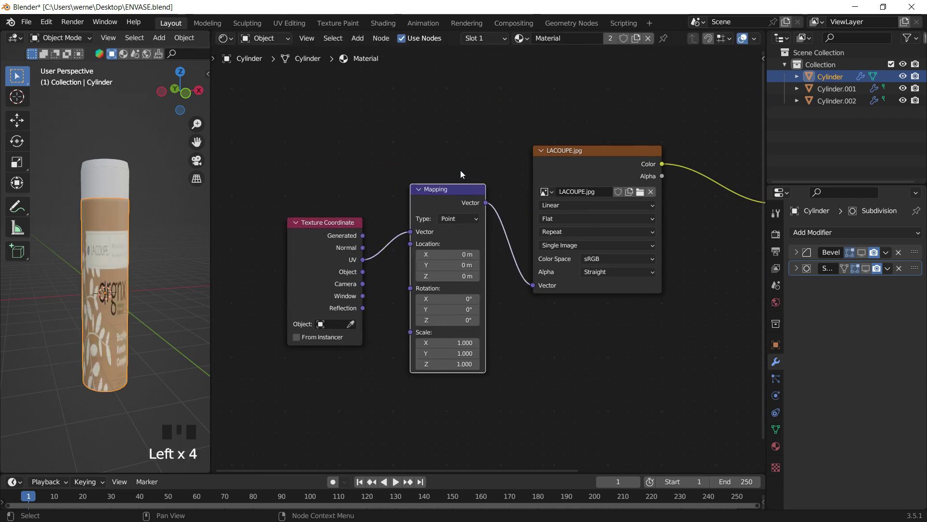
middle_click_drag(643, 198, 464, 230)
scroll(480, 210, "down", 4)
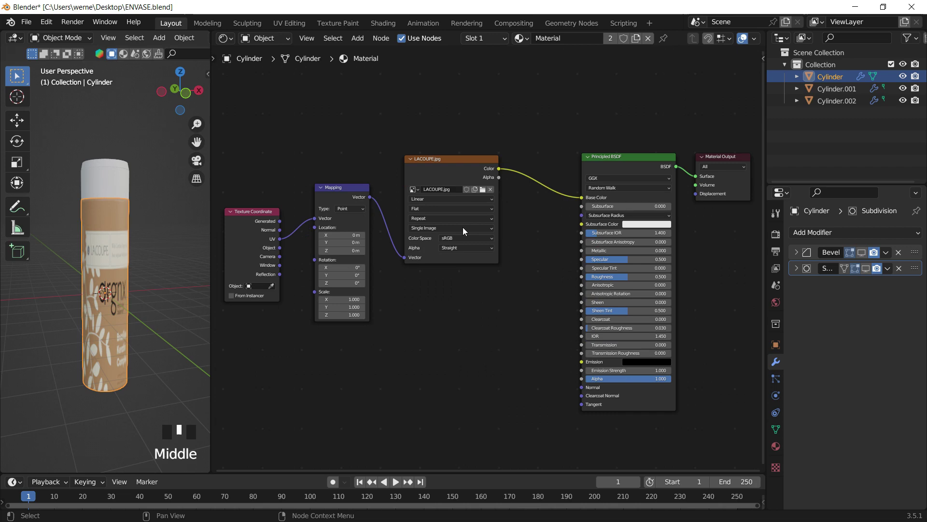
Split the Shader Editor into upper and lower areas.
left_click(474, 173)
left_click_drag(213, 32, 228, 260)
left_click(223, 39)
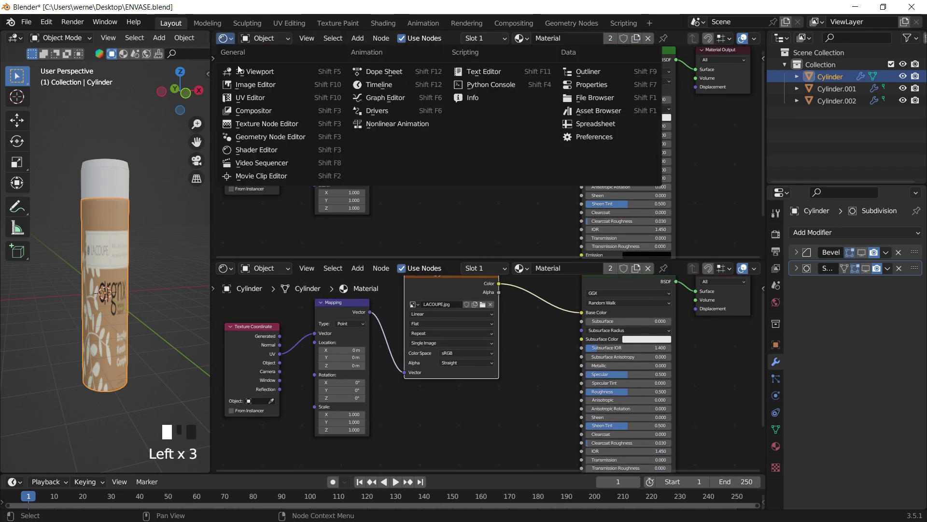
Make the upper area a UV Editor displaying LACOUPE.jpg, then widen the 3D view.
left_click(255, 98)
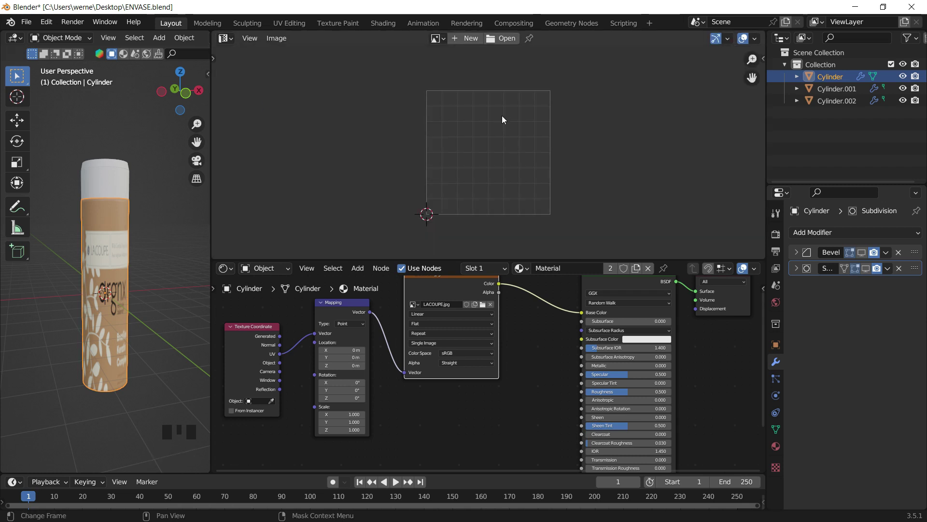
left_click(437, 39)
left_click(458, 57)
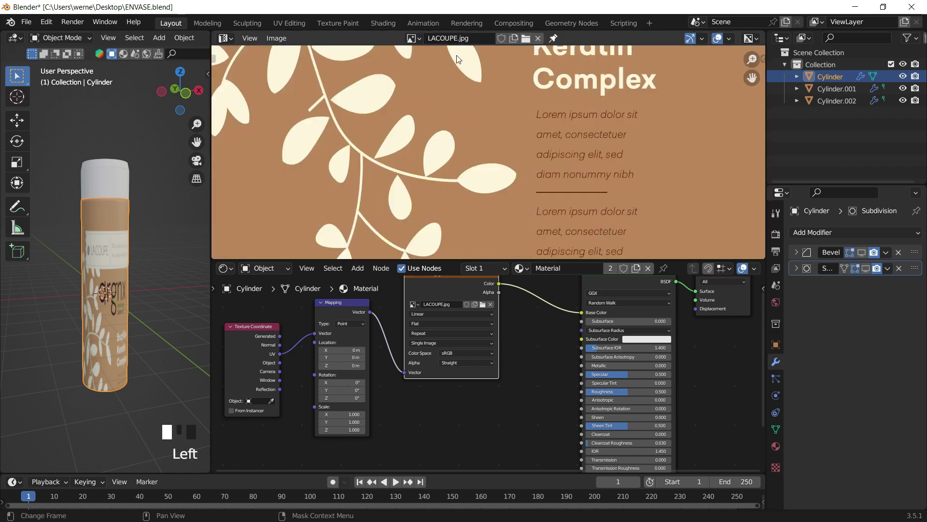
scroll(440, 144, "down", 10)
scroll(395, 237, "up", 3)
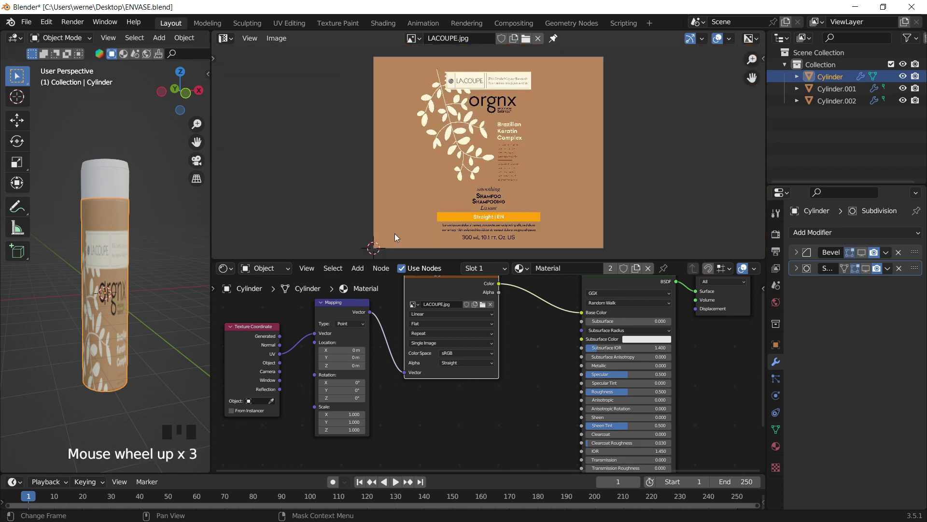
left_click(94, 222)
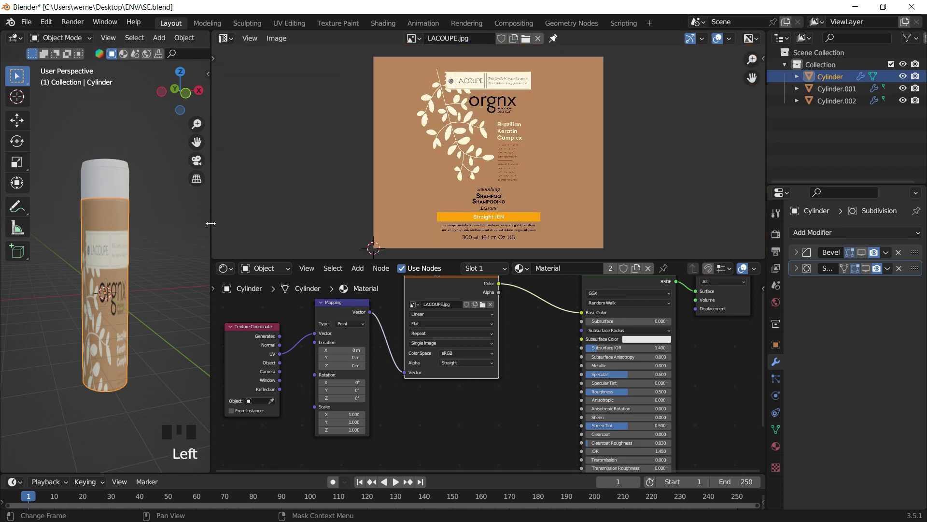
left_click_drag(211, 223, 605, 223)
mouse_move(318, 230)
middle_mouse_down()
mouse_move(332, 190)
mouse_move(370, 221)
mouse_move(339, 198)
mouse_move(363, 207)
middle_mouse_up()
Switch to solid shading, enter Edit Mode, and set a straight side ortho view of the cylinder.
key("z")
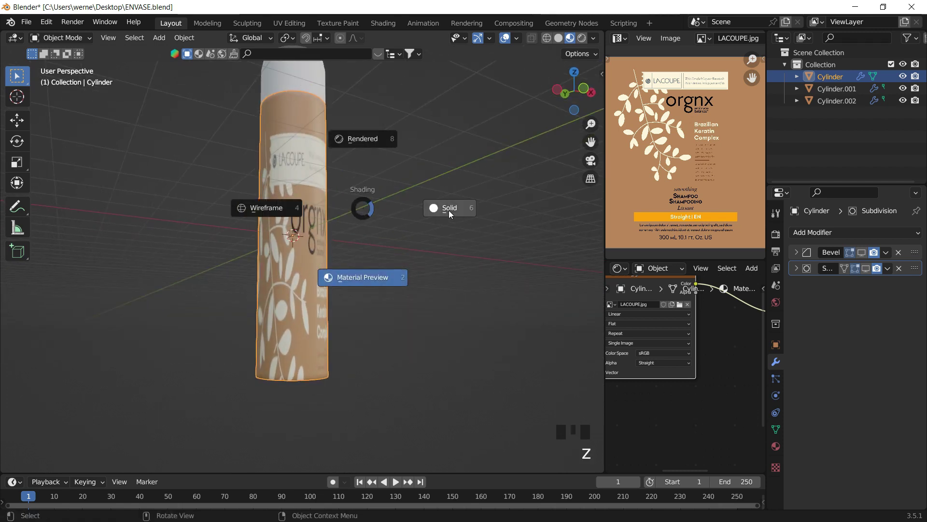
mouse_move(453, 236)
middle_mouse_down()
mouse_move(437, 195)
mouse_move(437, 212)
middle_mouse_up()
key("Tab")
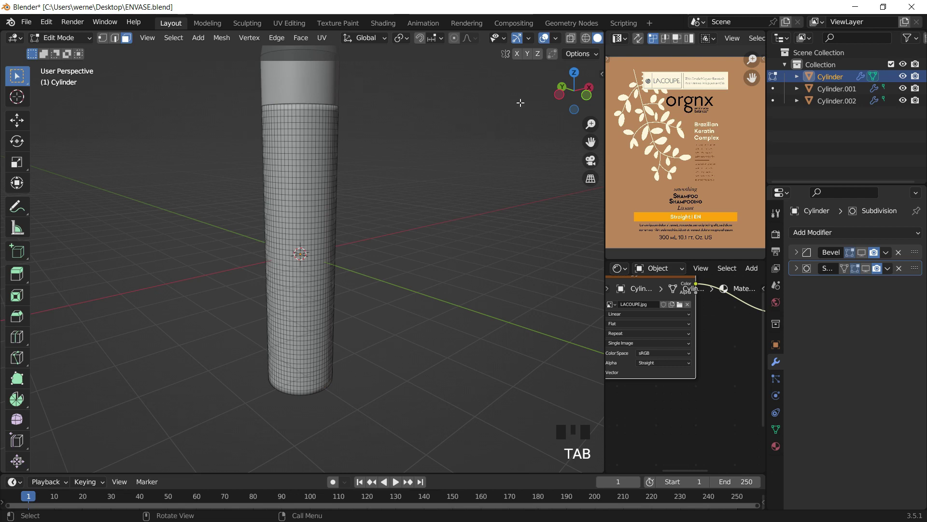
left_click(587, 95)
middle_click_drag(319, 163, 361, 162, "shift")
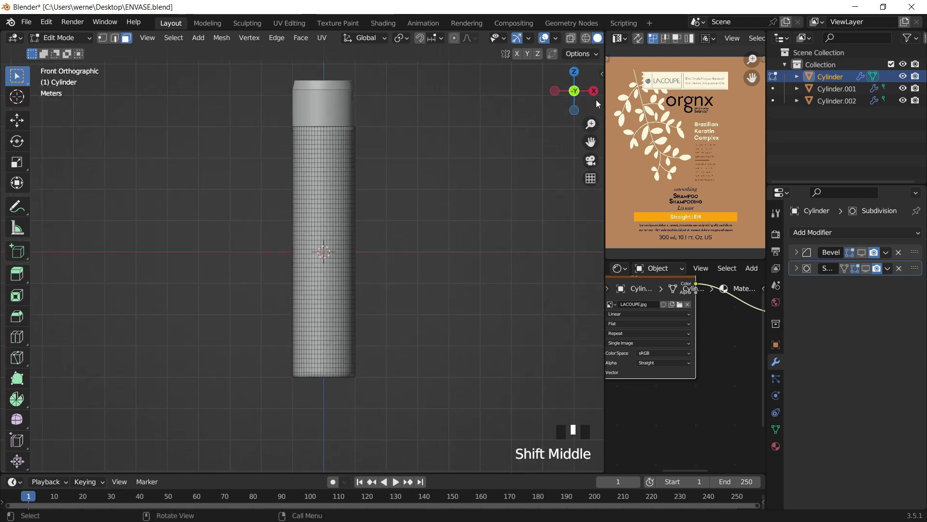
left_click(556, 91)
middle_click_drag(391, 190, 318, 107, "shift")
In edge mode, select the top rim loop, one vertical side loop, and the bottom rim loop.
left_click(114, 38)
scroll(368, 203, "up", 6)
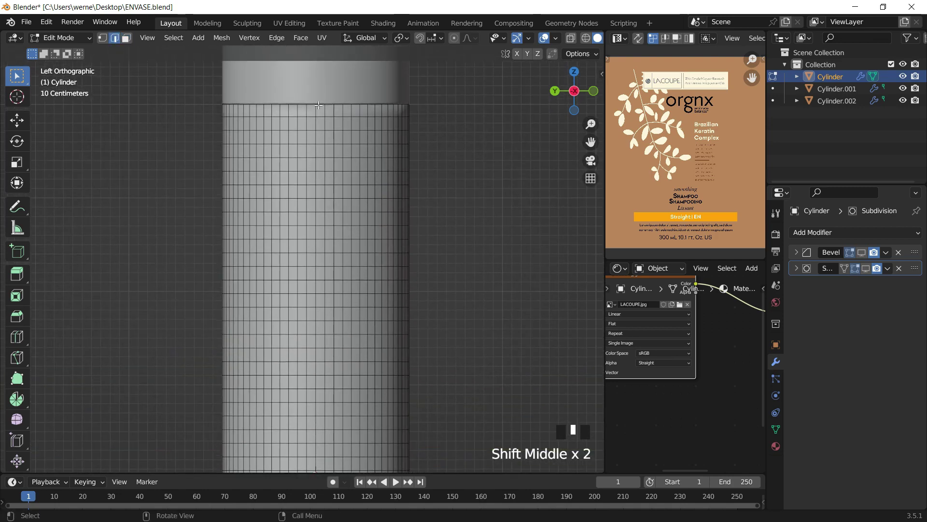
left_click(319, 103, "alt")
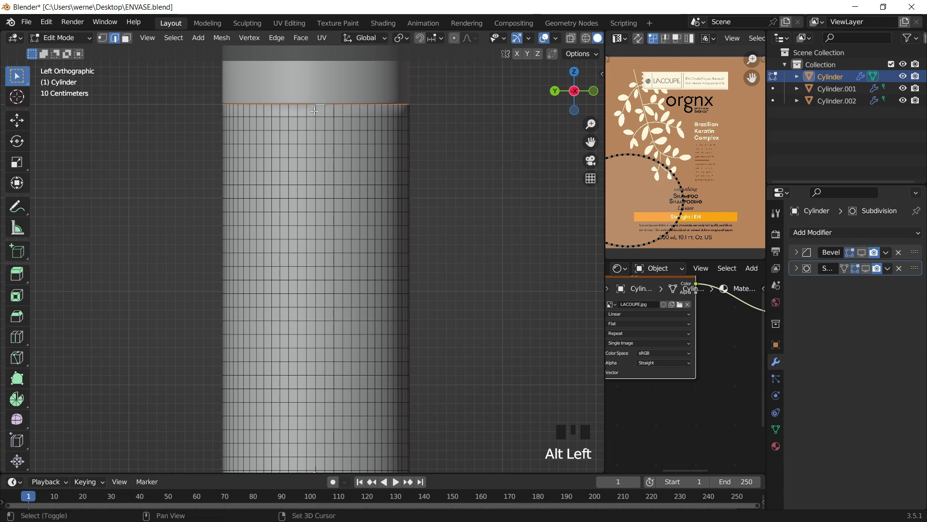
left_click(317, 110, "alt+shift")
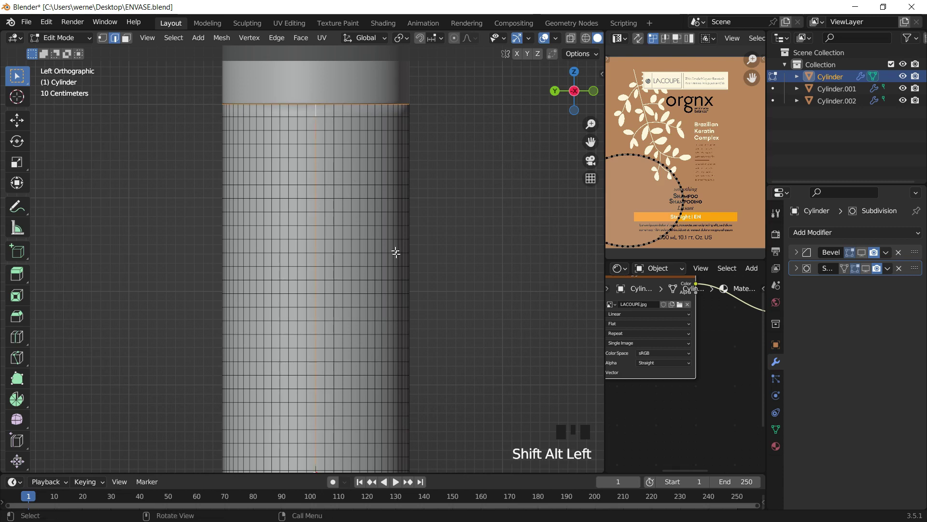
middle_click_drag(396, 252, 366, 281, "shift")
scroll(367, 145, "down", 3)
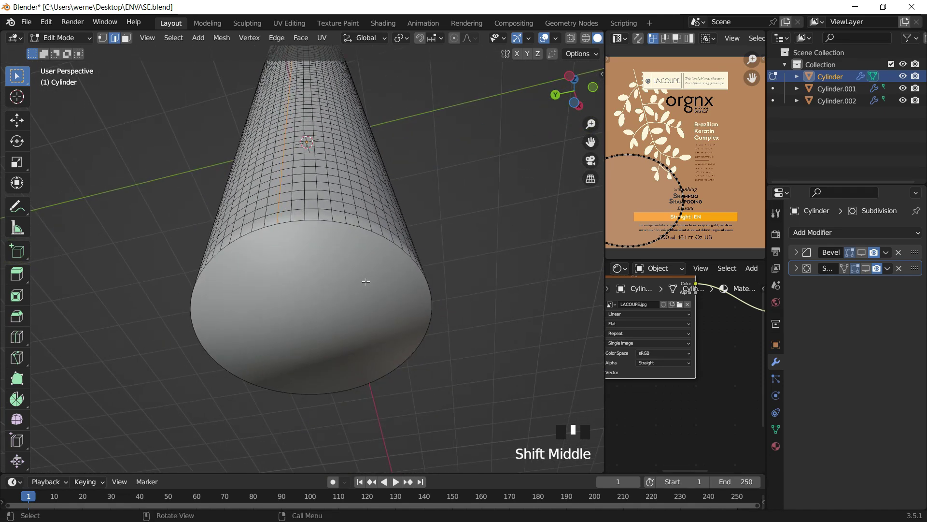
left_click(286, 222, "alt+shift")
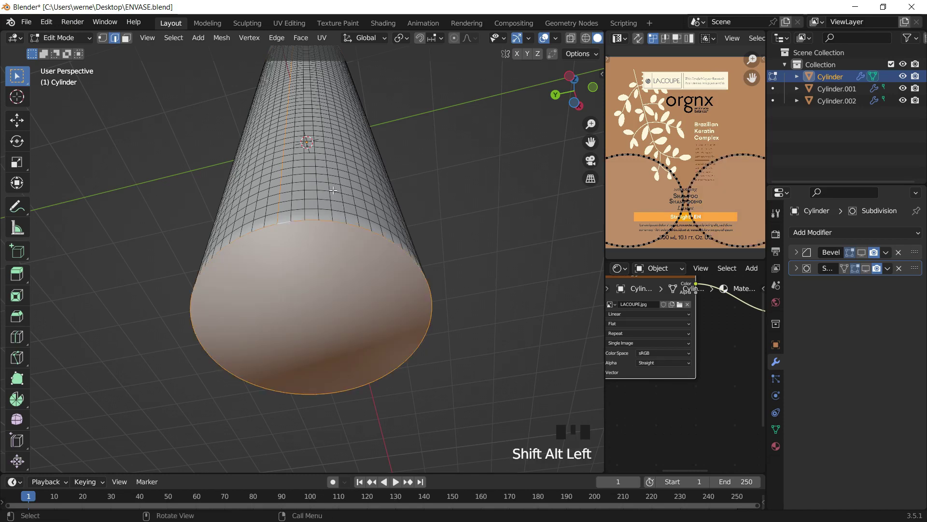
scroll(328, 188, "down", 2)
middle_click_drag(319, 174, 314, 208)
scroll(309, 215, "down", 2)
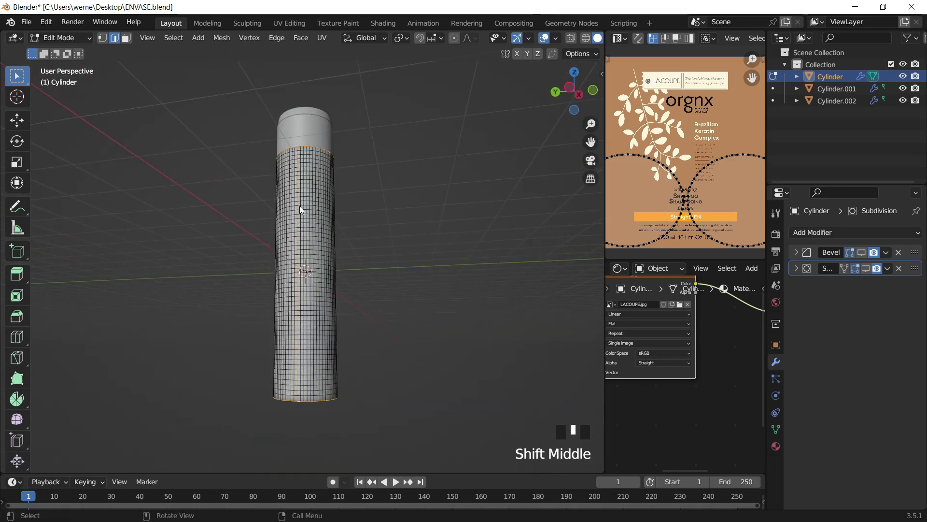
Mark the selected rim and side edge loops as UV seams.
right_click(300, 210)
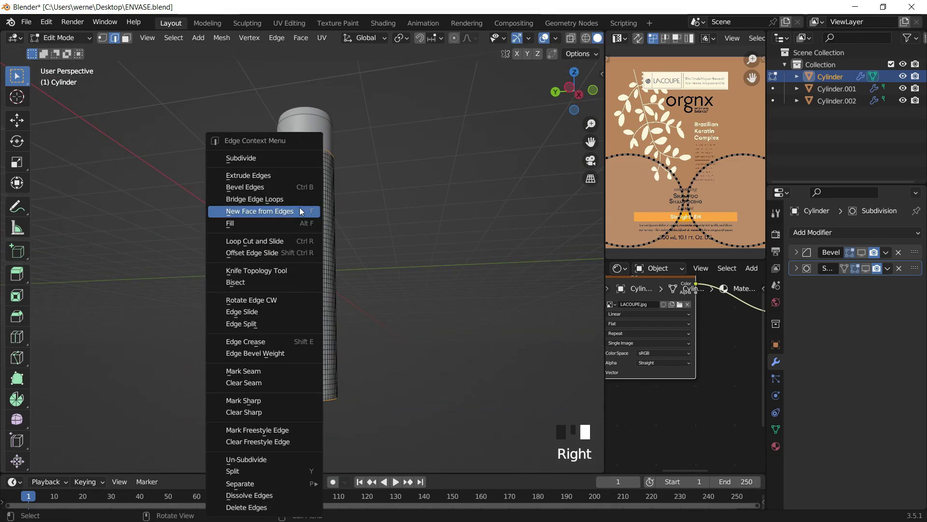
left_click(249, 370)
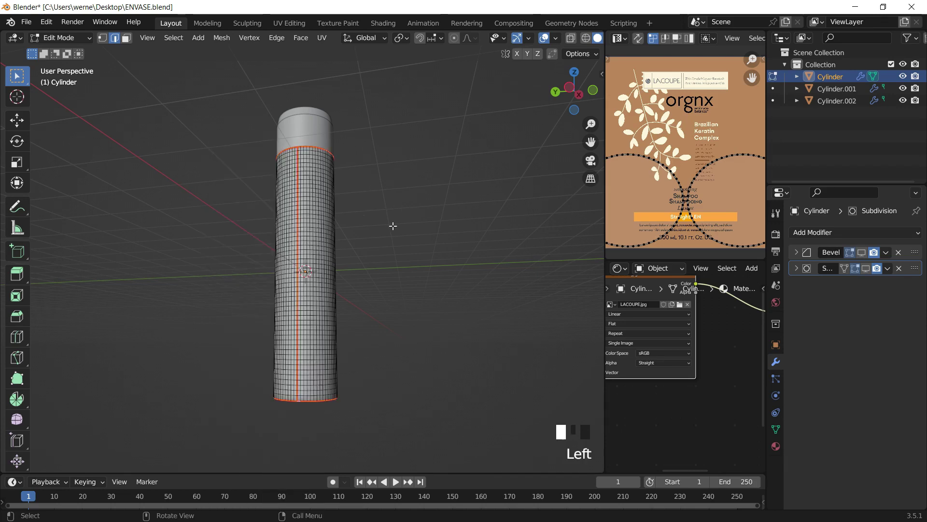
middle_click_drag(262, 270, 372, 261)
Enlarge the image and node editors, making the image editor wider and taller.
scroll(370, 271, "up", 2)
scroll(372, 271, "down", 1)
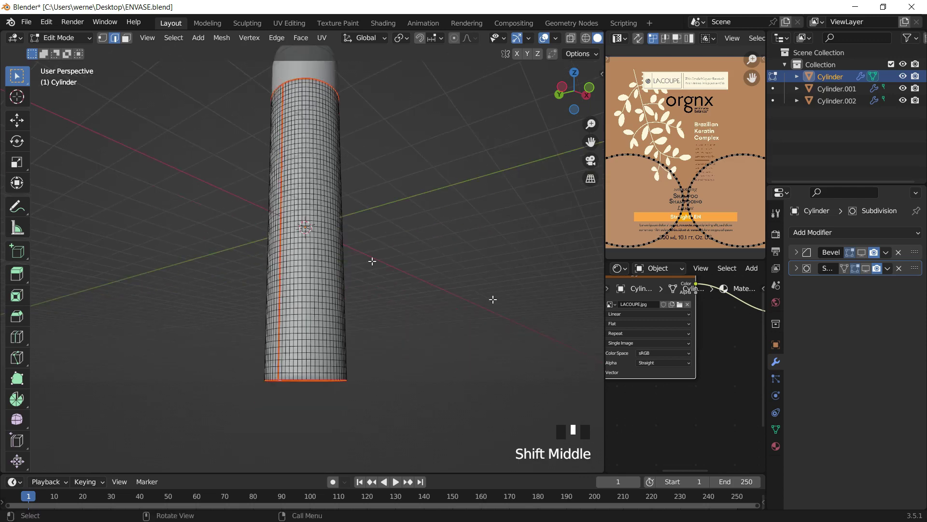
left_click_drag(604, 249, 308, 252)
left_click_drag(612, 258, 612, 340)
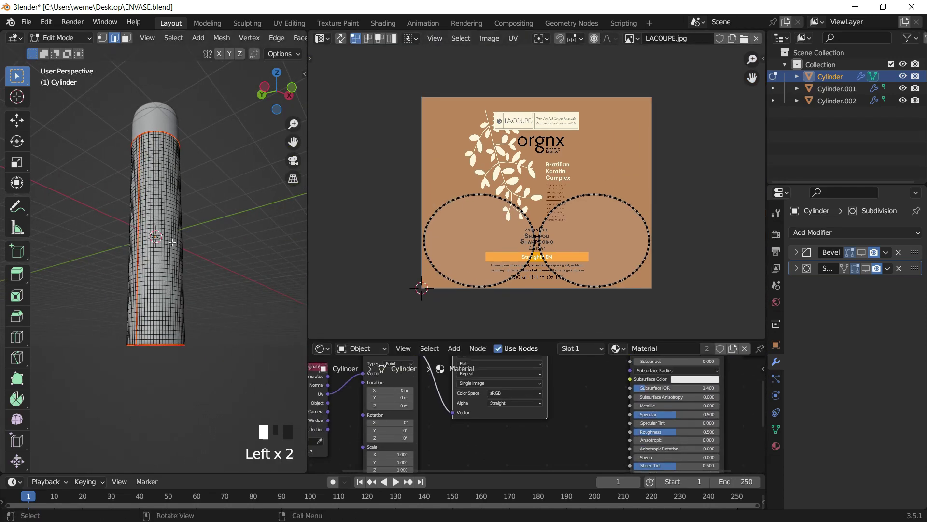
Unwrap the whole cylinder body along its seams and preview the label in Material Preview.
key("l")
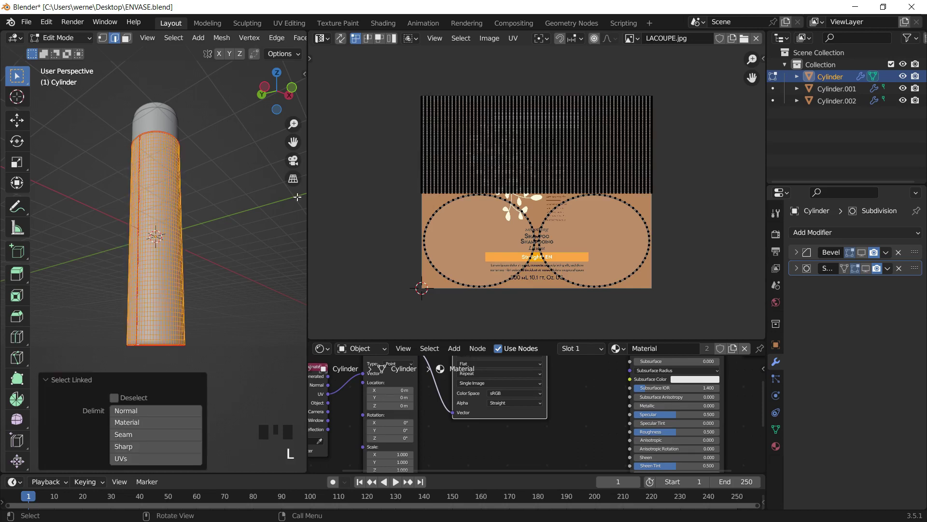
scroll(483, 203, "up", 2)
scroll(483, 203, "down", 2)
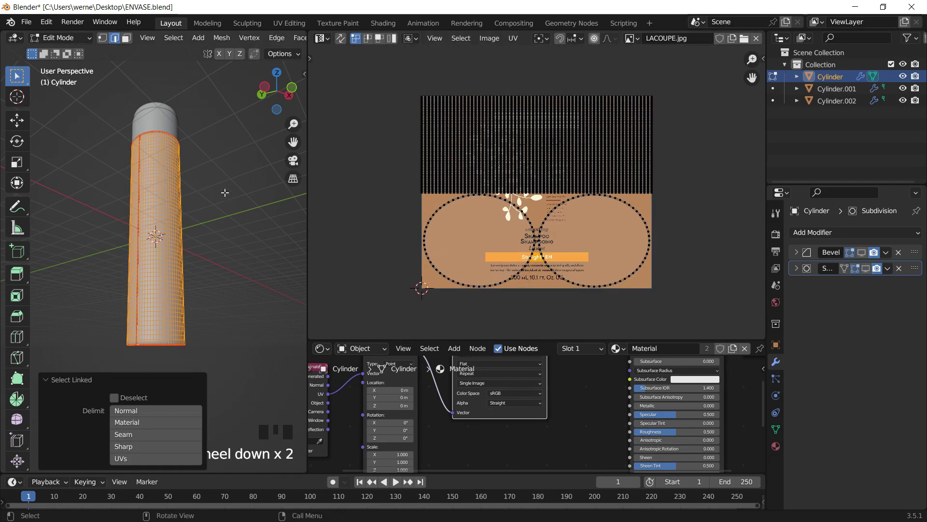
key("u")
left_click(174, 179)
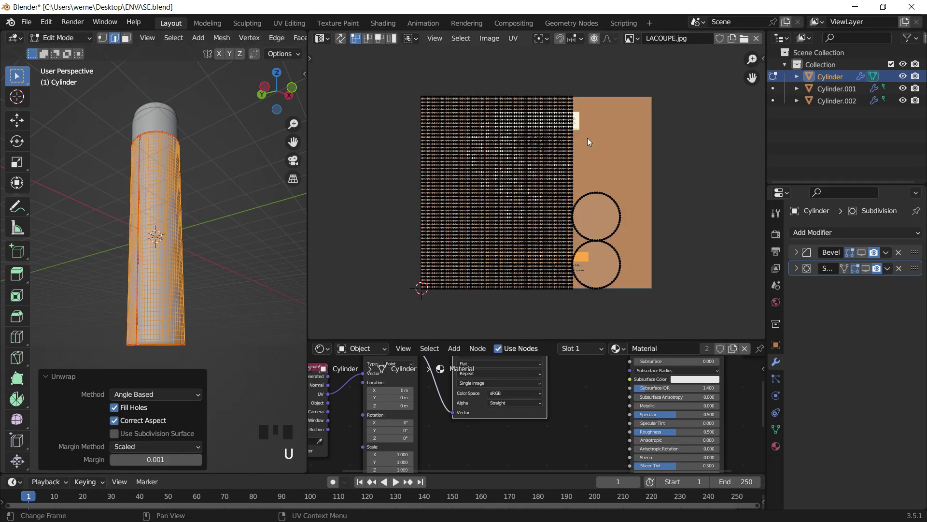
key("z")
left_click(207, 236)
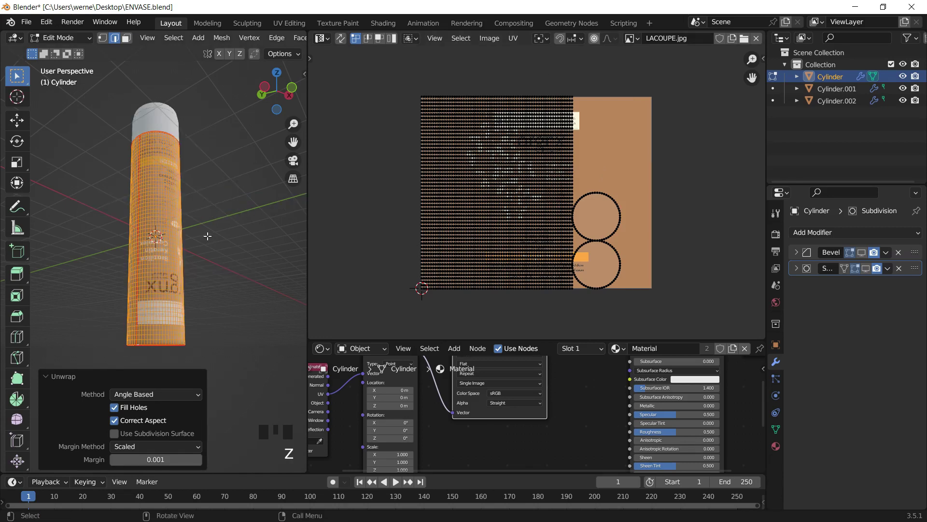
left_click(230, 217)
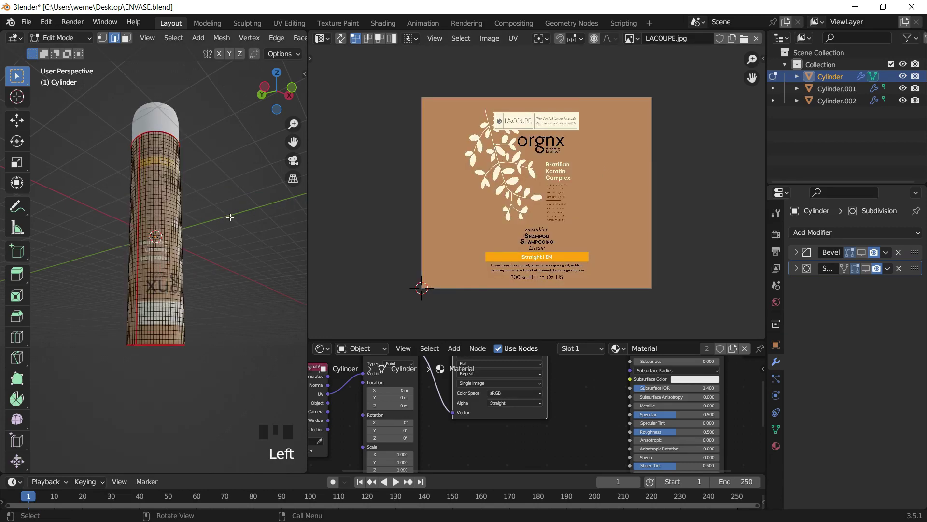
middle_click_drag(213, 215, 175, 192)
Toggle out of and back into Edit Mode, then select the body faces in face mode.
key("Tab")
scroll(233, 239, "up", 3)
scroll(190, 221, "down", 2)
scroll(224, 220, "down", 1)
key("Tab")
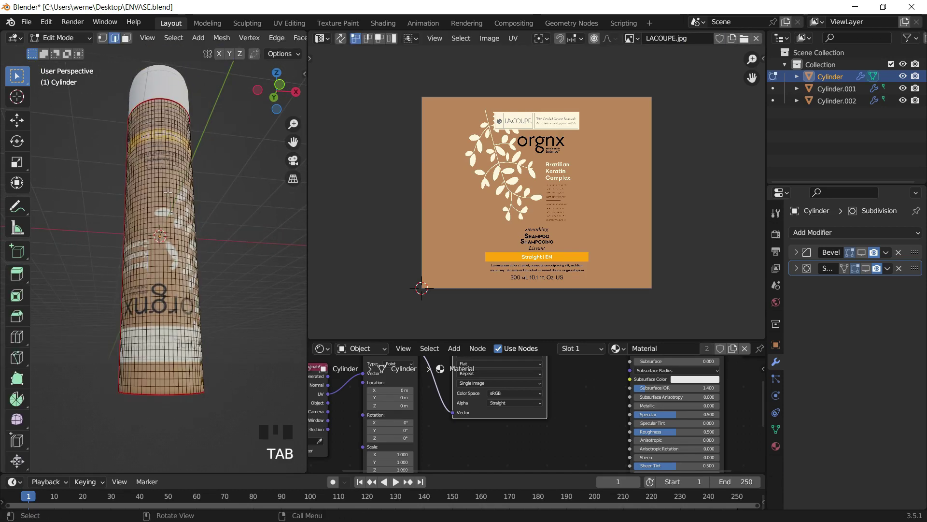
key("l")
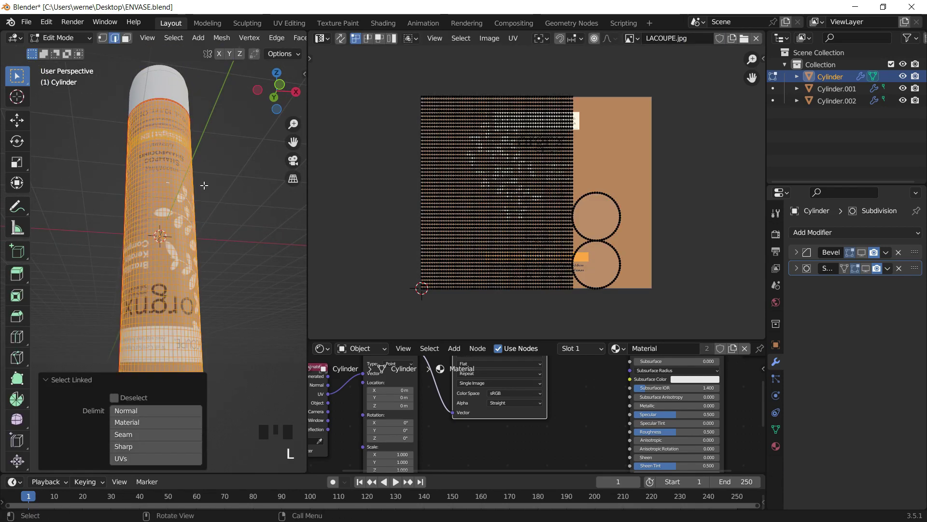
left_click(182, 163)
left_click(125, 42)
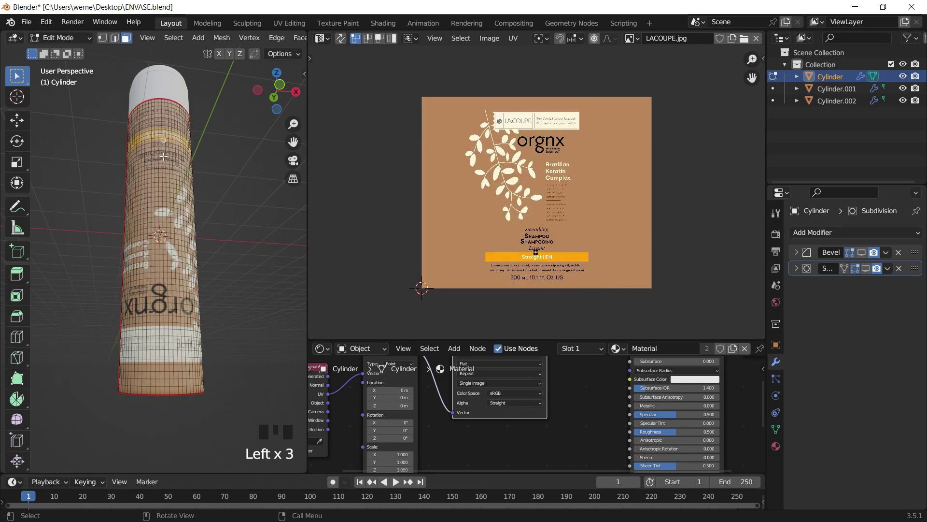
key("l")
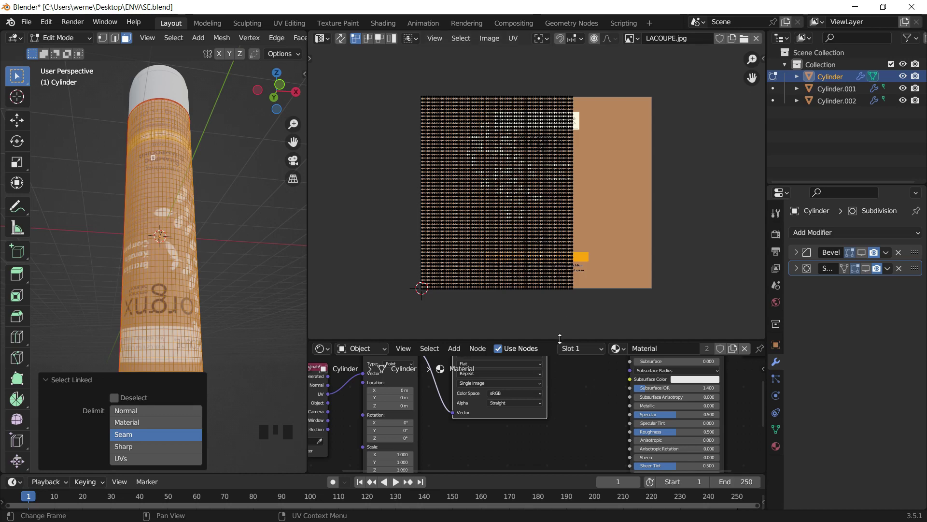
Enlarge the UV Editor, select all body UVs and rotate them 180°.
left_click_drag(560, 338, 561, 397)
left_click_drag(308, 249, 250, 249)
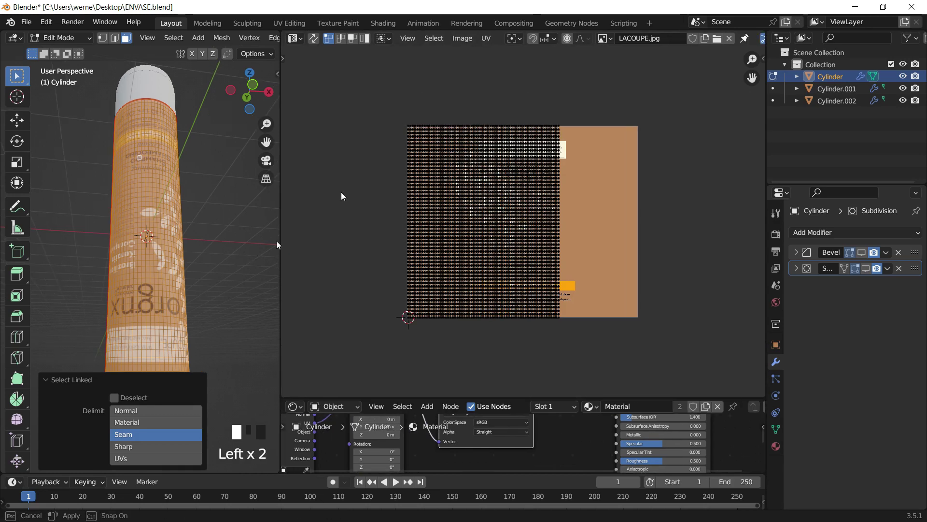
scroll(414, 146, "up", 2)
scroll(415, 143, "down", 1)
left_click_drag(338, 85, 621, 370)
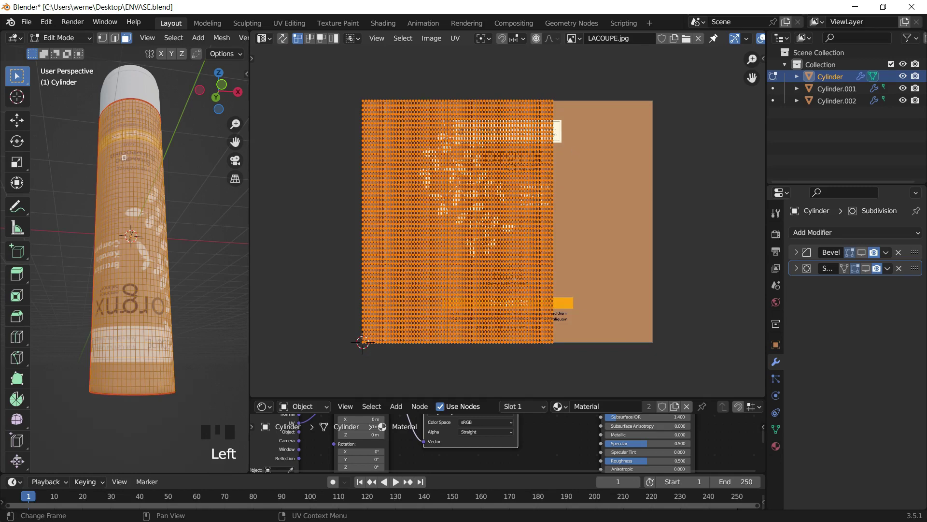
type("r180")
key("Return")
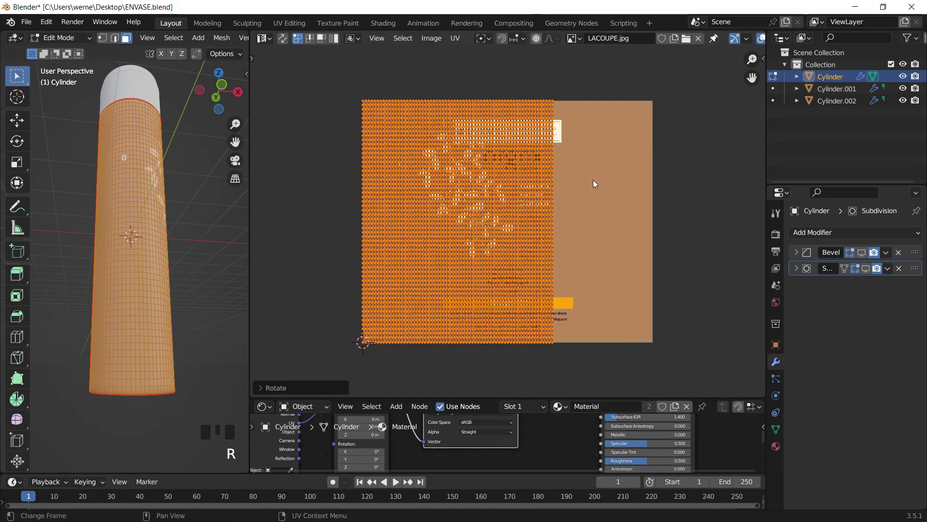
Check the upright label on the bottle from Right Orthographic view.
middle_click_drag(162, 196, 215, 201)
left_click(210, 91)
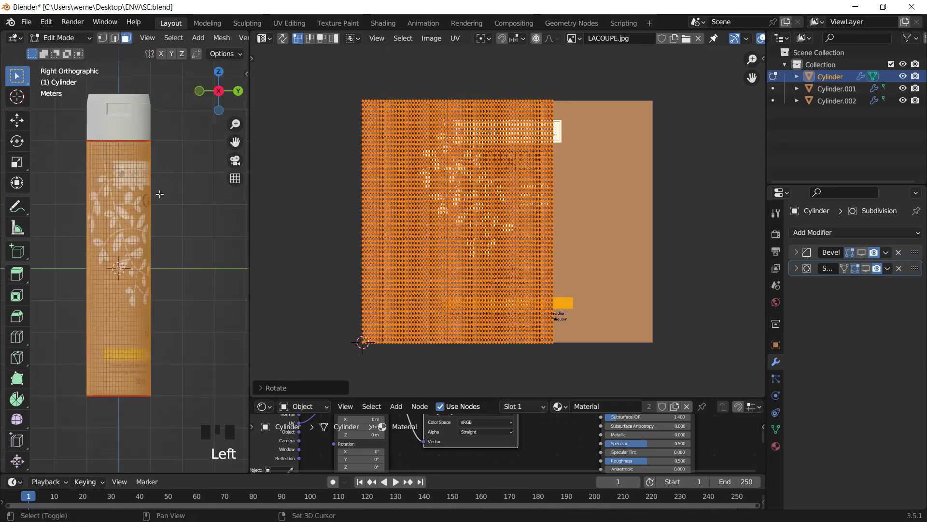
middle_click_drag(160, 193, 165, 196, "shift")
scroll(181, 153, "up", 2)
scroll(138, 180, "down", 2)
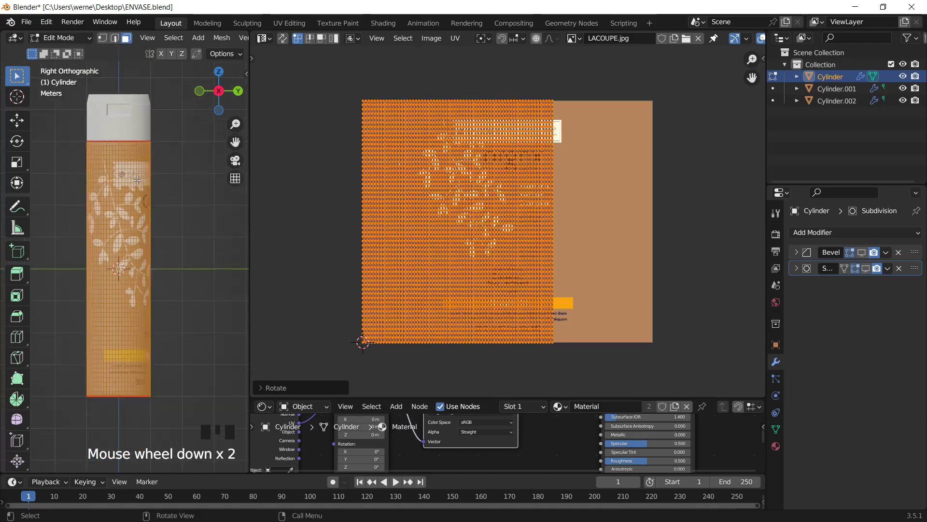
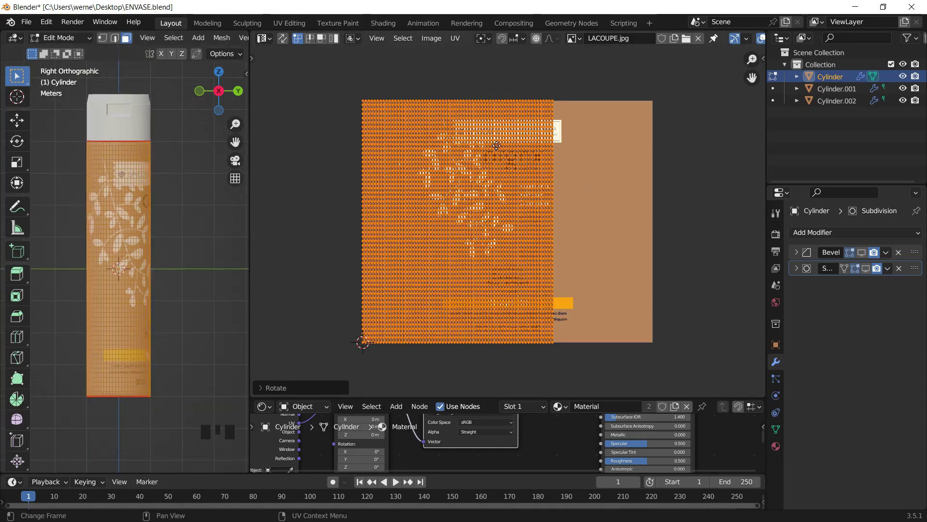
Slide the bottle's UV island horizontally in two passes to center the LACOUPE label, then exit to Object Mode.
key("g")
key("x")
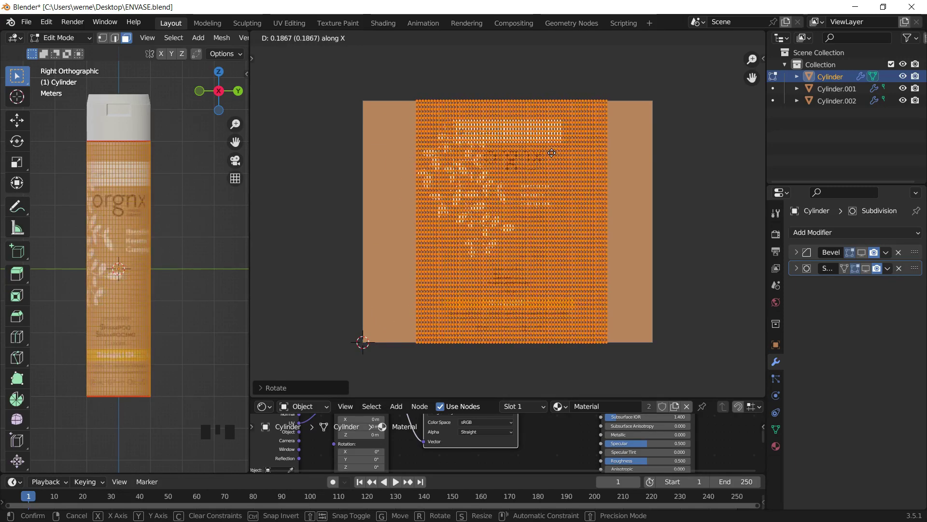
left_click(548, 153)
scroll(188, 196, "up", 4)
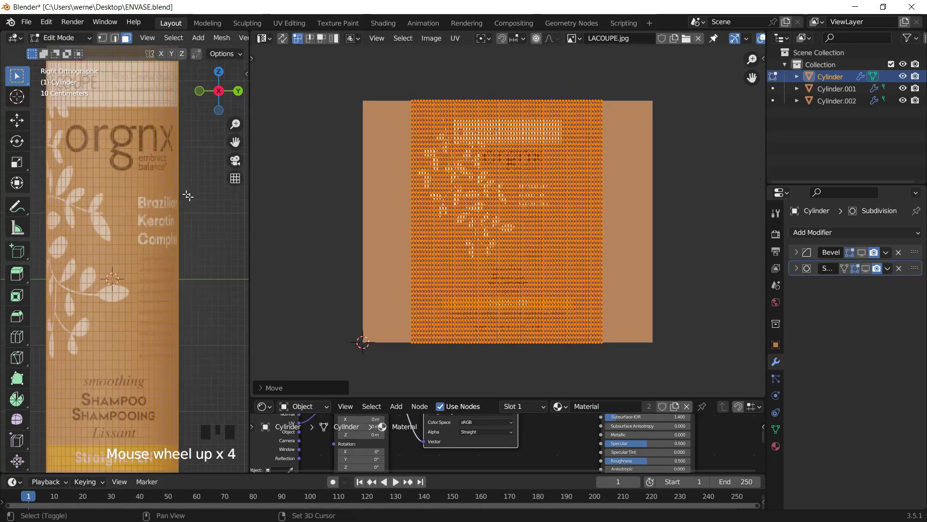
middle_click_drag(188, 195, 195, 220, "shift")
key("g")
key("x")
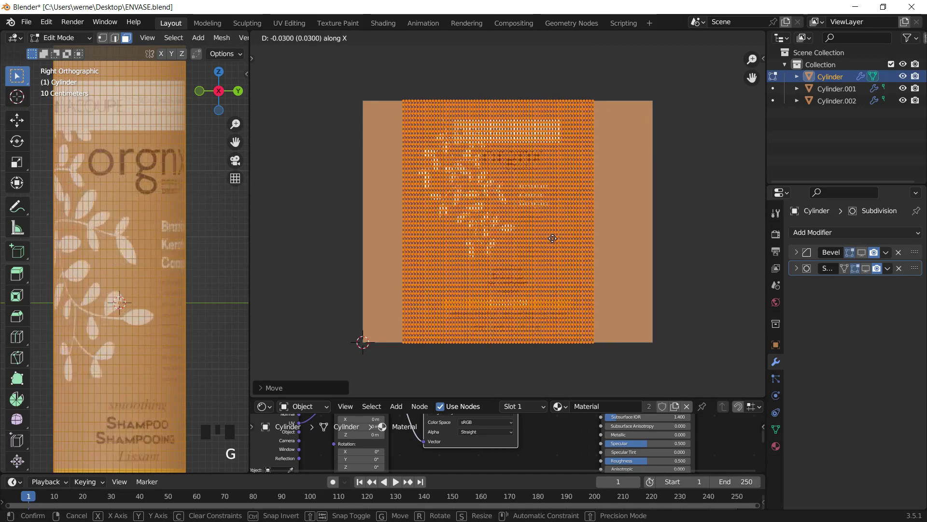
left_click(553, 239)
key("Tab")
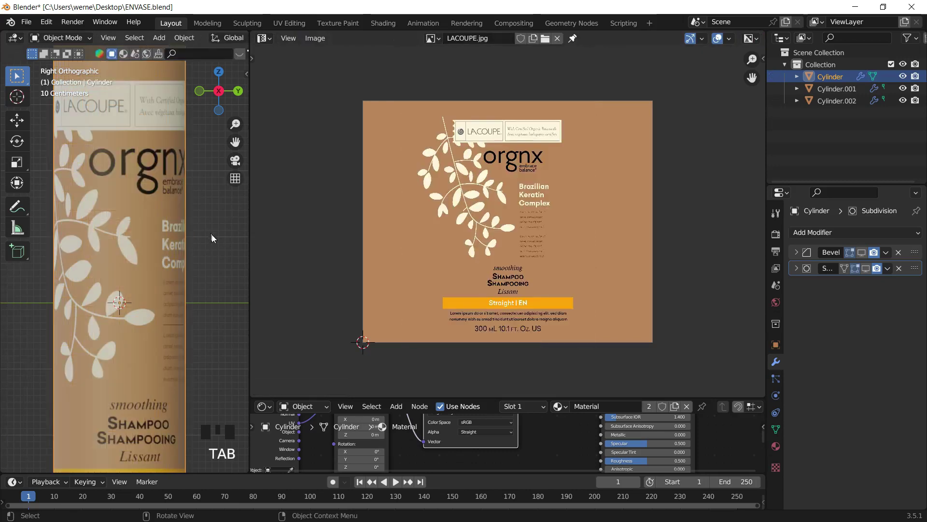
Inspect the labelled bottle from several angles, then select the Cylinder and enter Edit Mode.
left_click(213, 276)
middle_click_drag(213, 277, 172, 249)
scroll(132, 223, "down", 3)
scroll(172, 280, "up", 2)
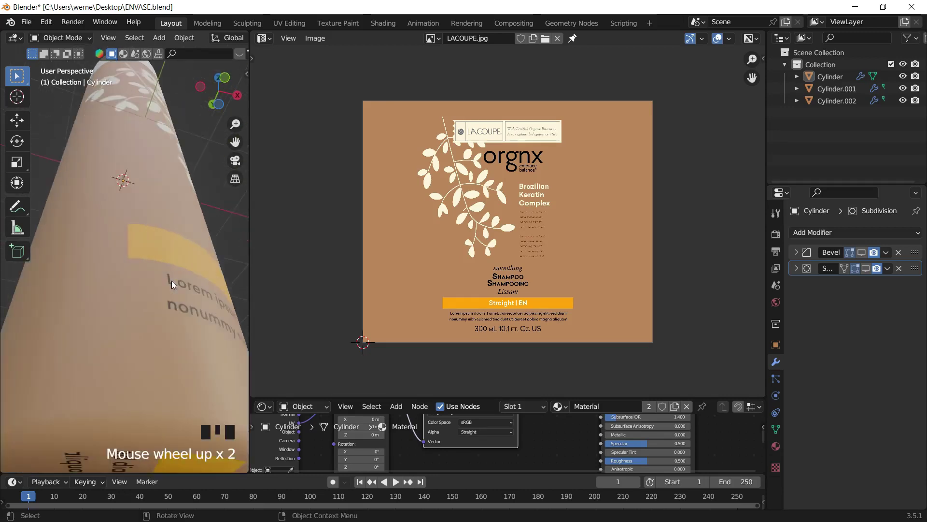
middle_click_drag(172, 280, 134, 276)
scroll(146, 285, "down", 3)
left_click(130, 279)
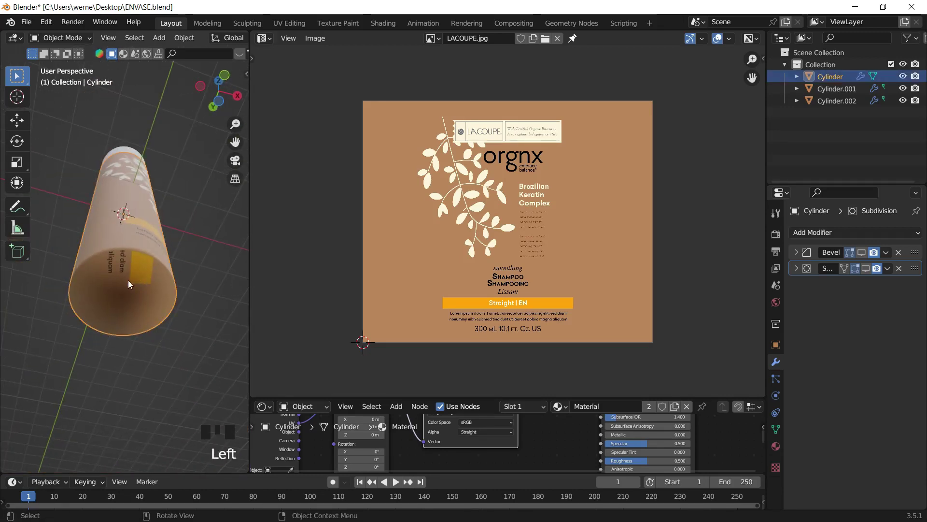
key("Tab")
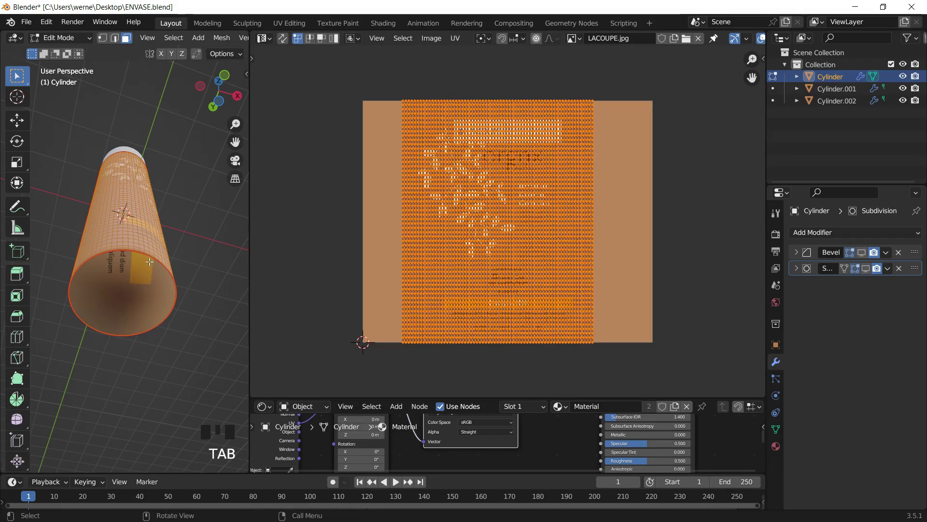
Select the bottle's bottom end face and enlarge the shader node area.
scroll(150, 261, "up", 1)
middle_click_drag(149, 261, 116, 248, "shift")
left_click(115, 248)
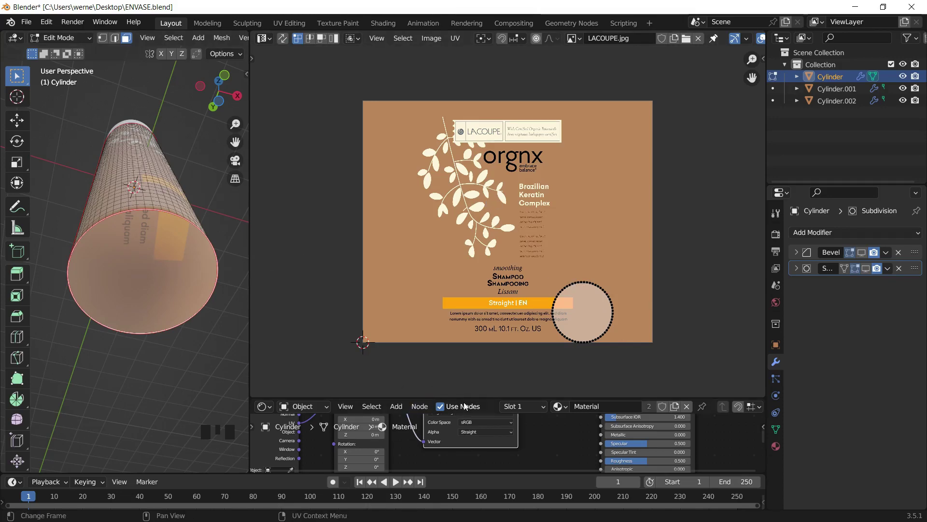
left_click_drag(468, 397, 468, 187)
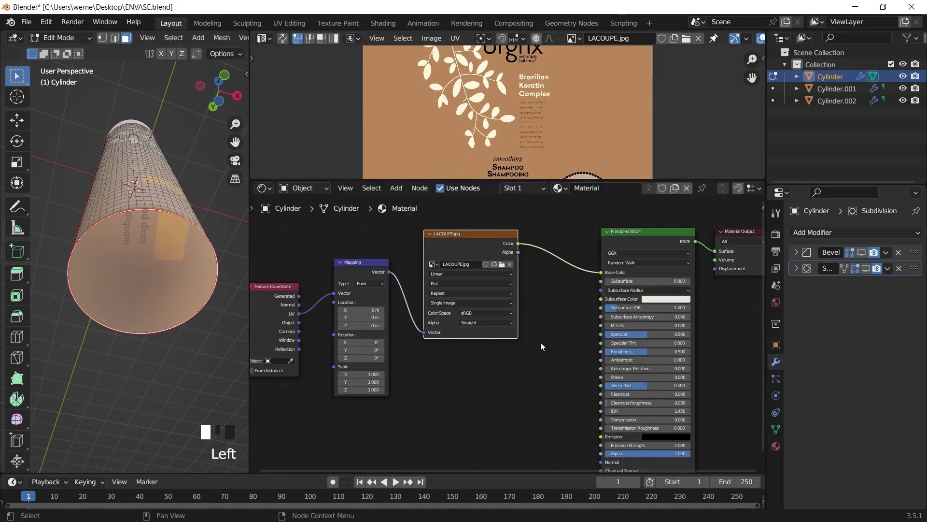
Undo the accidental material unlink to restore the LACOUPE.jpg label setup, then reselect the bottom face.
scroll(565, 255, "down", 2)
middle_click_drag(698, 196, 689, 200)
left_click(686, 188)
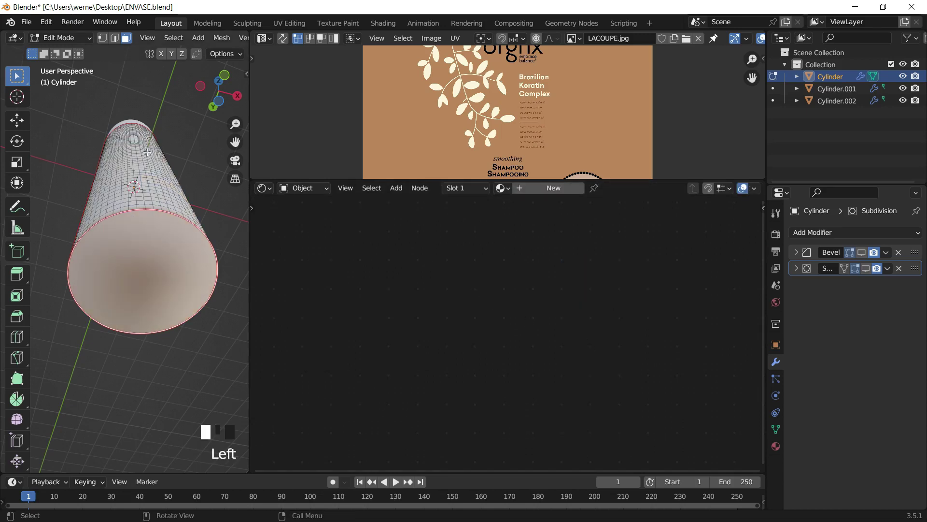
key("ctrl+z")
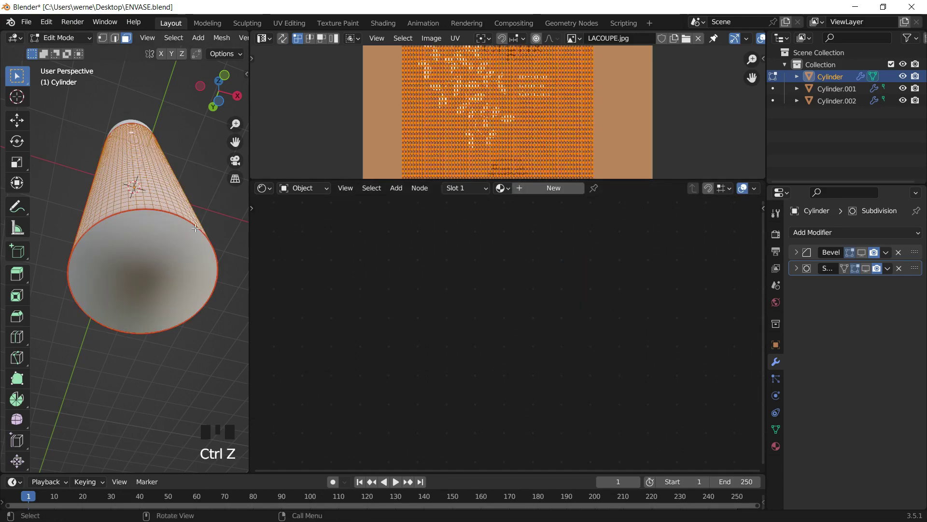
left_click(197, 200)
key("ctrl+z")
key("ctrl+z")
key("ctrl+z")
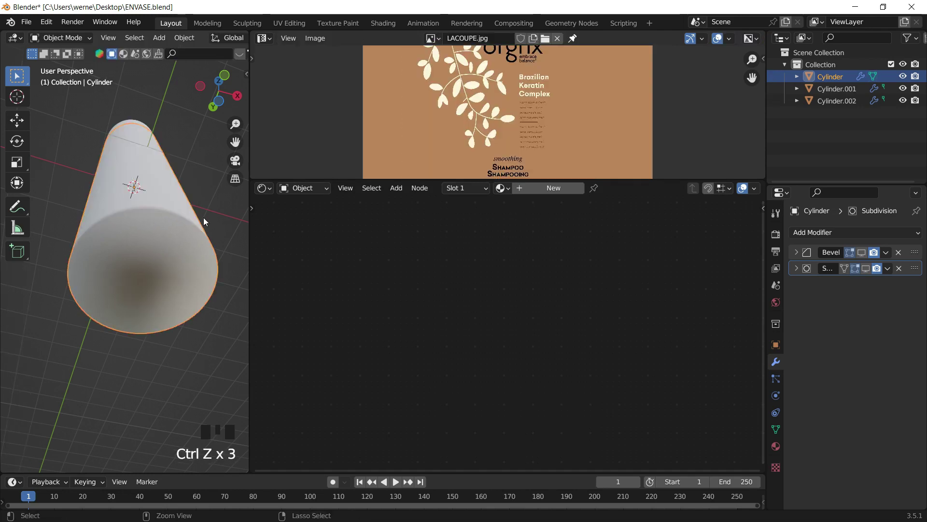
key("ctrl+z")
key("ctrl+z")
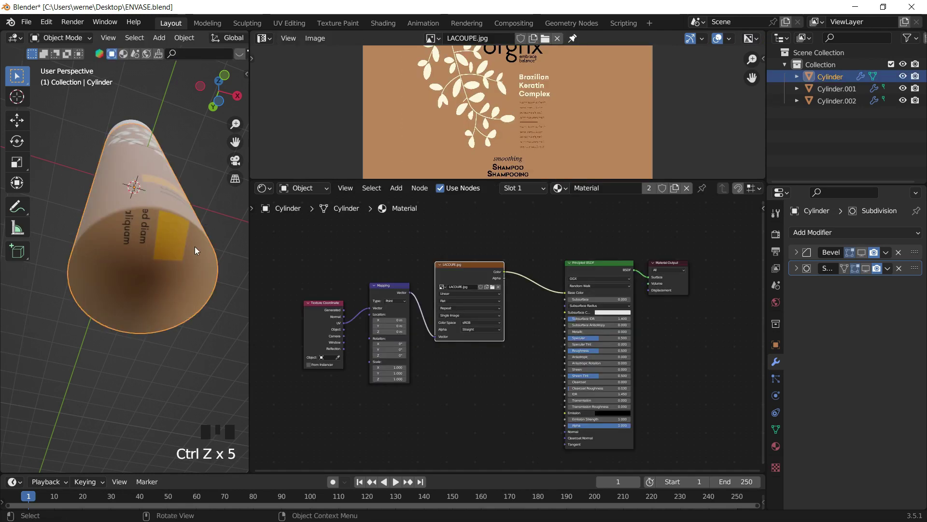
left_click(195, 247)
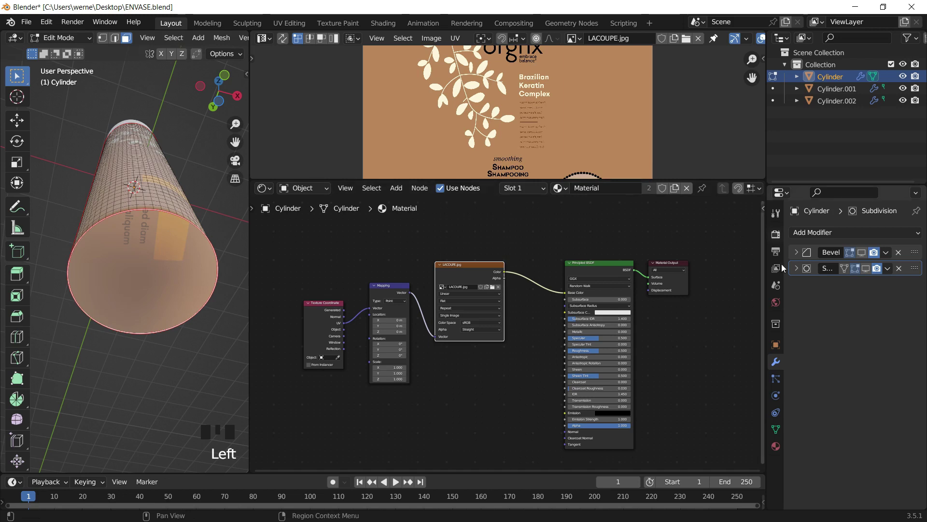
Add a second material slot holding a new material named BASE.
double_click(776, 449)
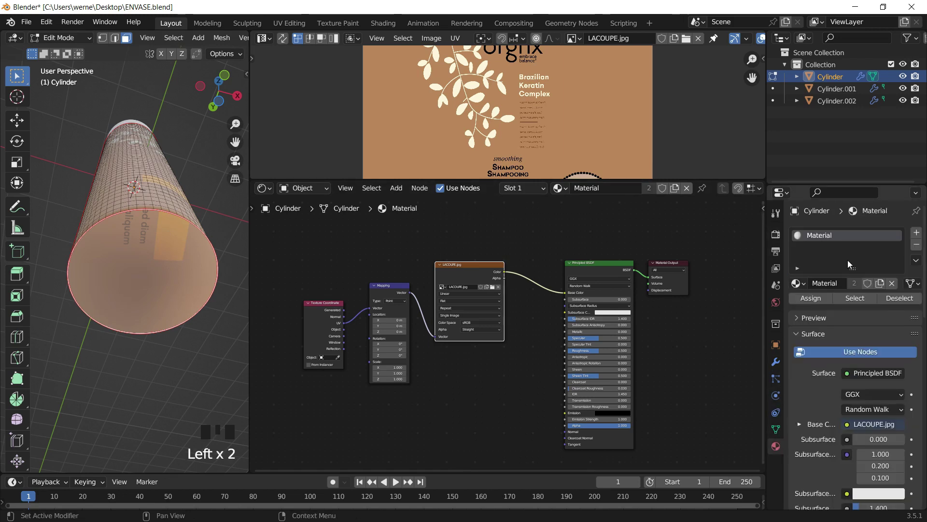
left_click(916, 234)
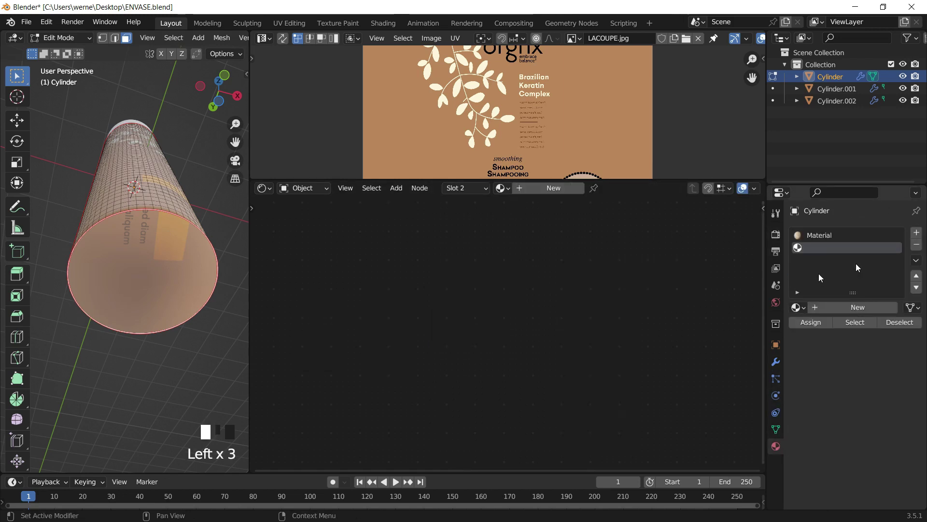
left_click(832, 310)
scroll(864, 417, "down", 3)
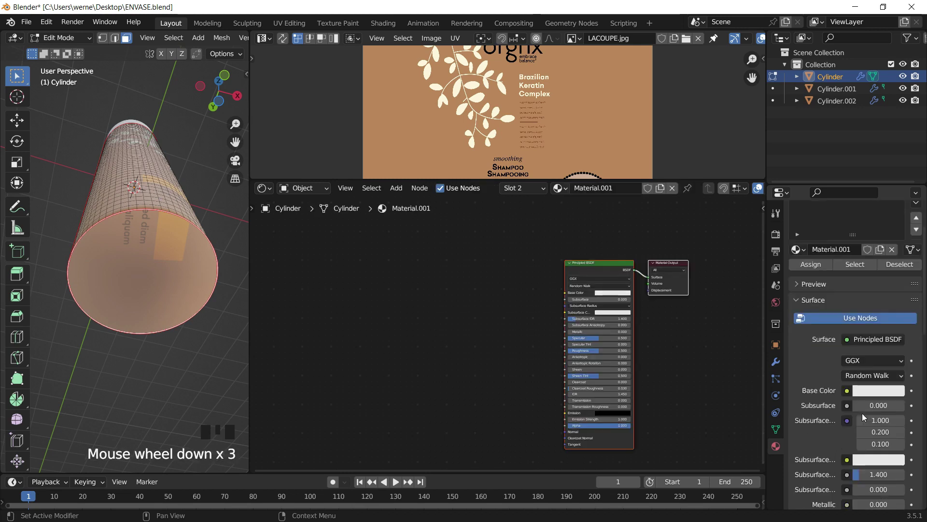
left_click(832, 249)
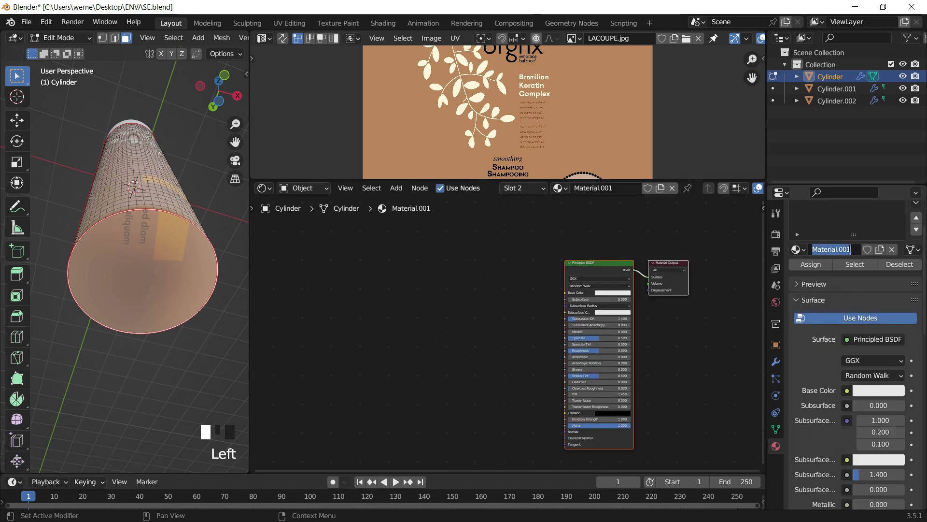
type("BASE")
key("Return")
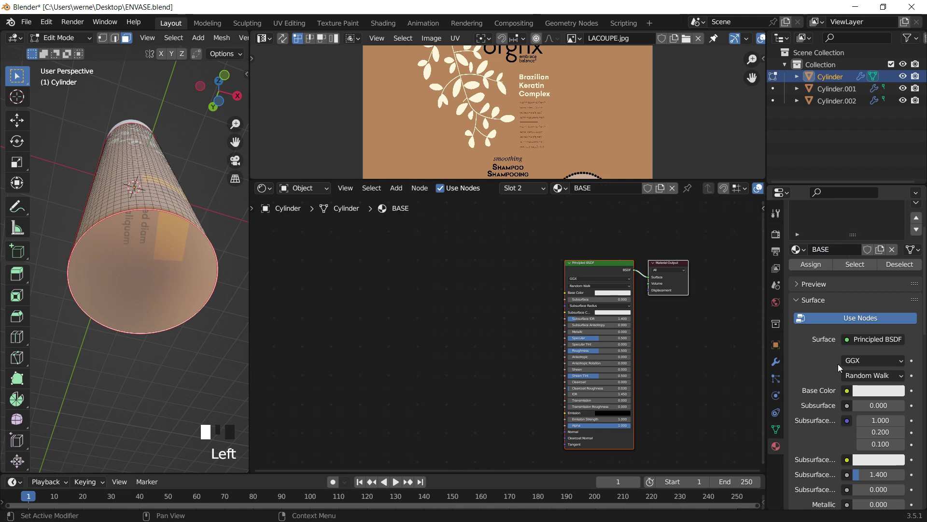
Assign the BASE material to the selected bottom end face.
scroll(839, 368, "up", 3)
scroll(839, 368, "down", 4)
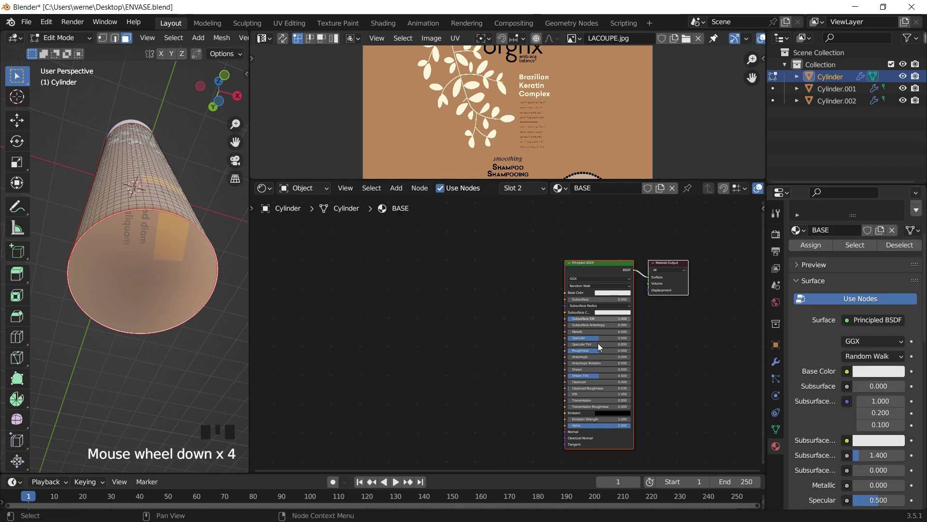
middle_click_drag(685, 229, 648, 221)
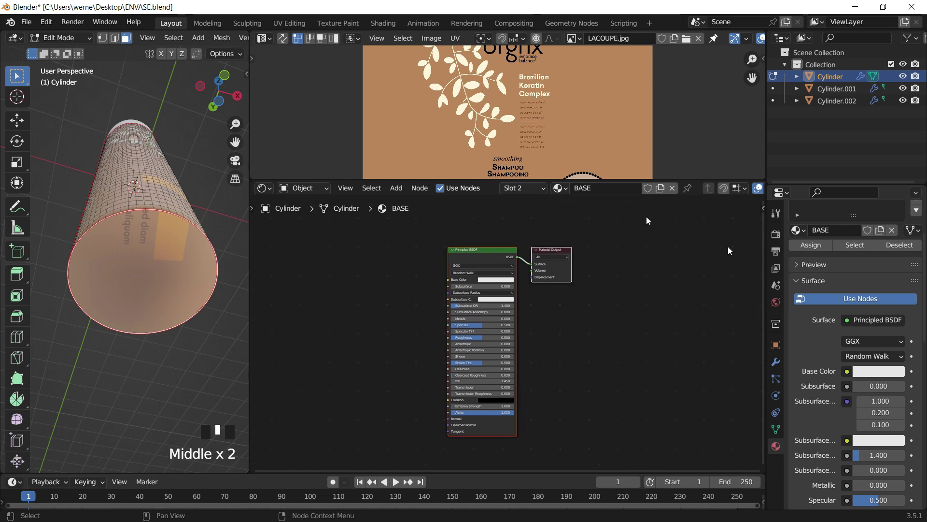
scroll(851, 256, "up", 3)
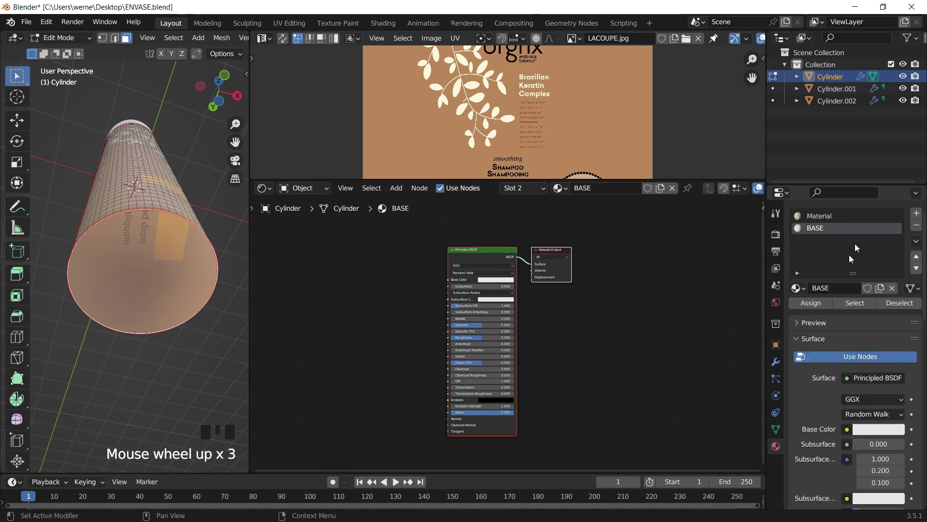
left_click(811, 303)
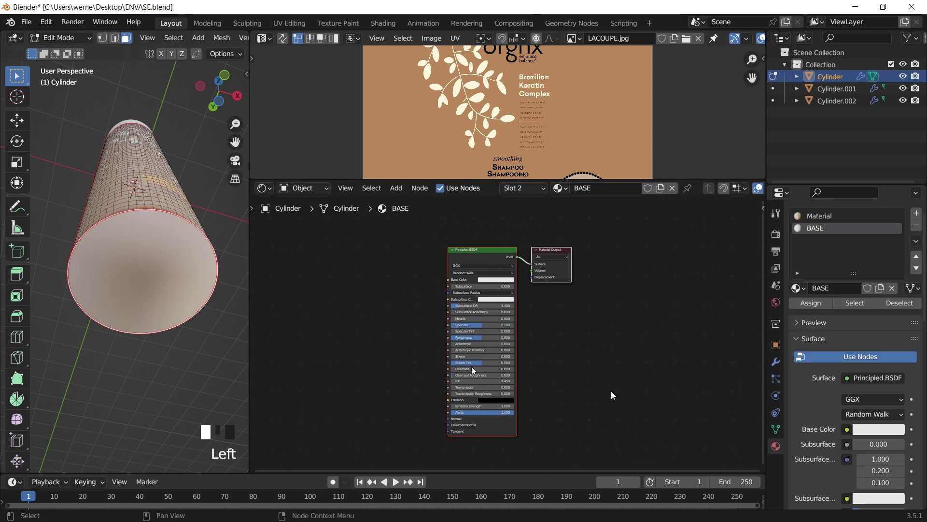
Set the BASE material to Metallic 1.000 and Roughness 0.280.
scroll(860, 430, "down", 6)
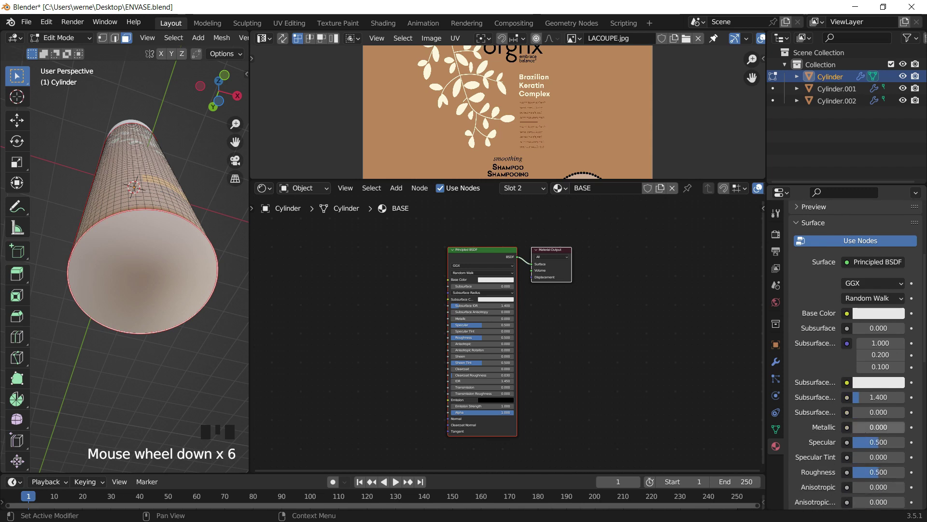
left_click_drag(862, 431, 895, 432)
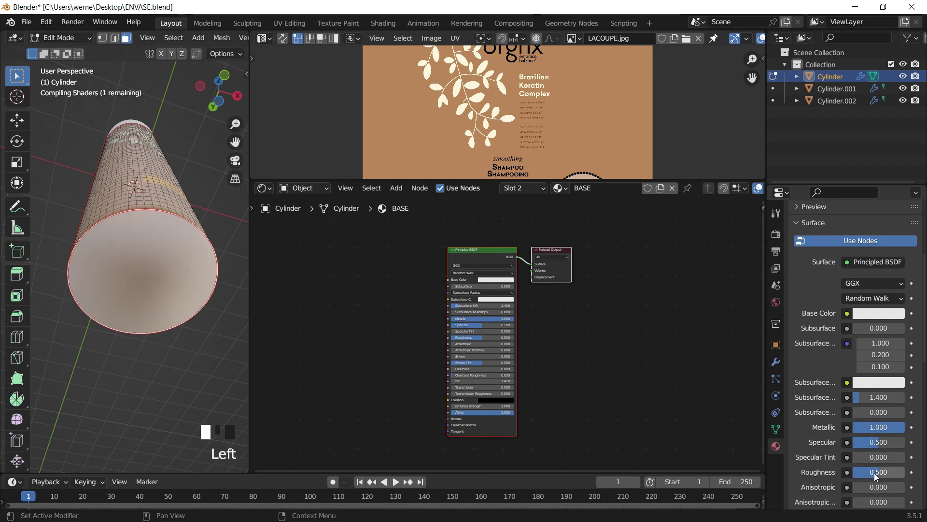
left_click(870, 471)
left_click_drag(870, 471, 867, 472)
Switch the viewport to Material Preview, then return to Edit Mode and reselect the bottle's end face.
key("Tab")
middle_click_drag(191, 173, 190, 260)
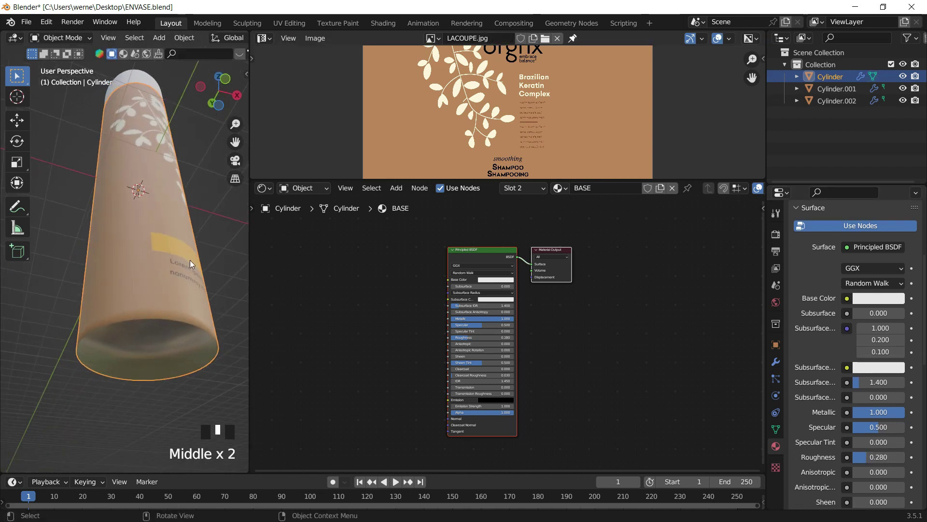
key("z")
left_click(205, 322)
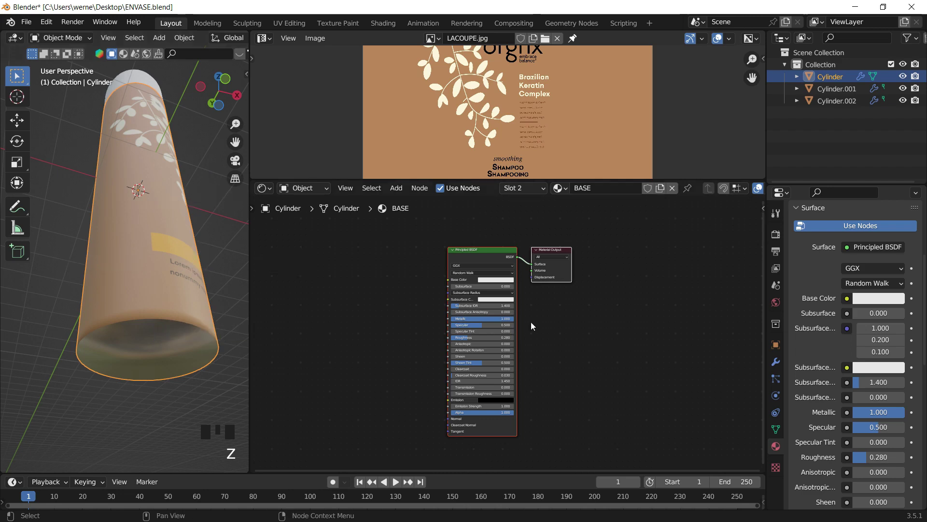
key("Tab")
middle_click_drag(211, 303, 193, 277)
left_click(184, 290)
scroll(183, 289, "up", 2)
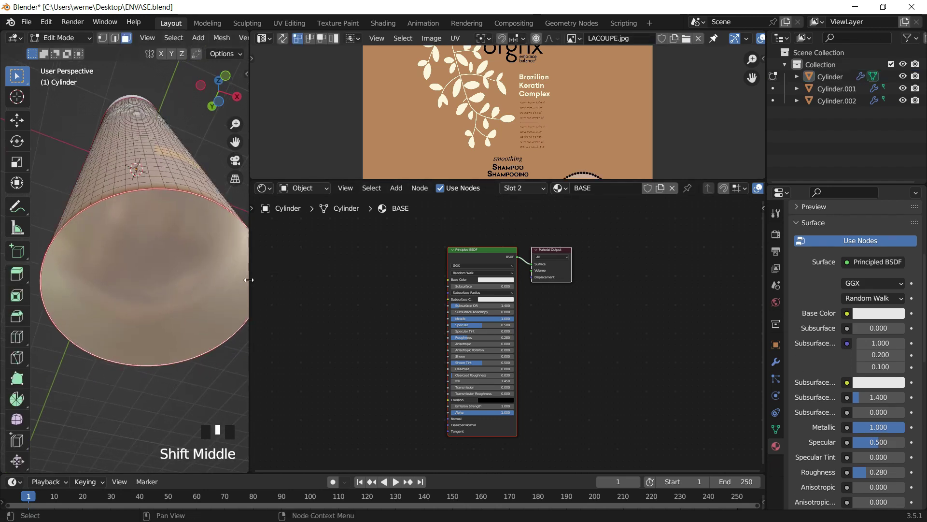
Inset the bottom face by 0.05888 m and push it 0.1078 m along Z, then return to Object Mode.
left_click_drag(250, 284, 385, 294)
key("i")
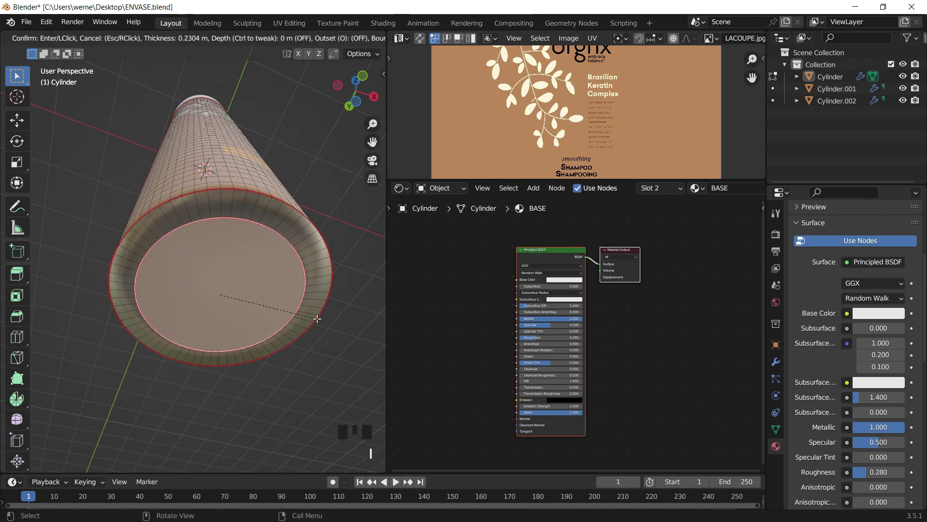
left_click(318, 318)
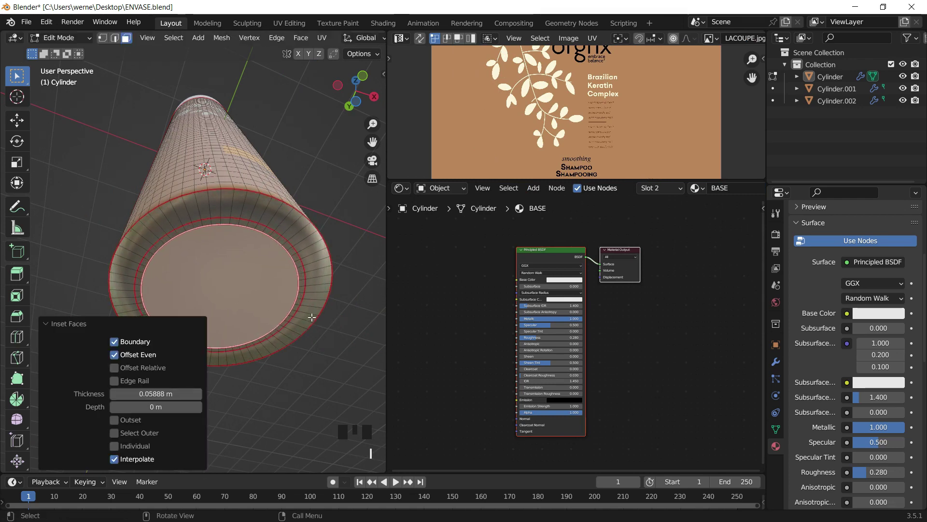
key("g")
key("z")
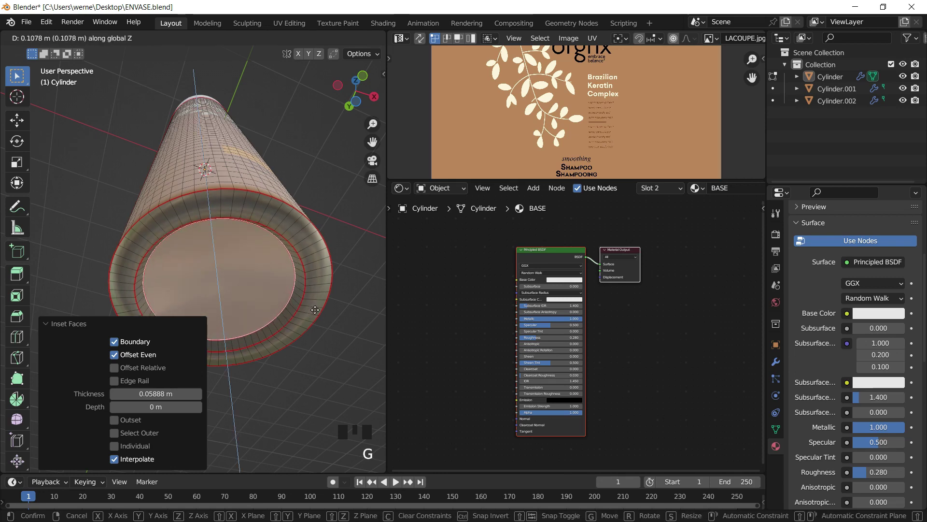
left_click(315, 309)
key("Tab")
left_click(285, 231)
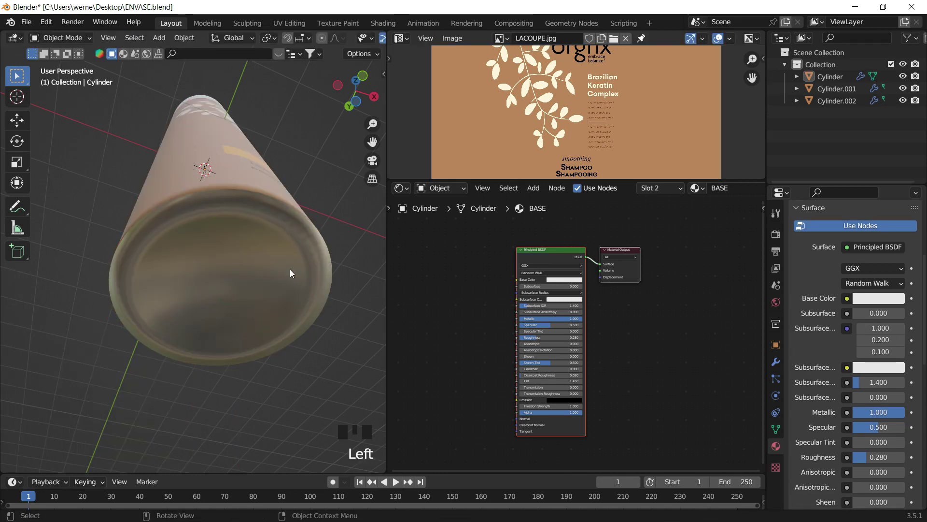
middle_click_drag(289, 269, 256, 300)
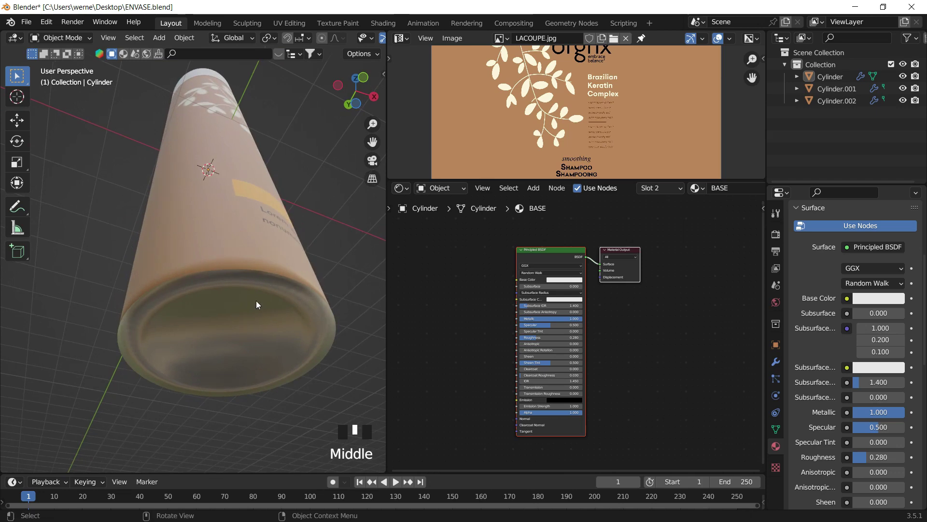
Select the bottle body and toggle its Subdivision modifier's viewport display off and back on.
middle_click_drag(274, 248, 259, 213, "shift")
scroll(259, 213, "up", 3)
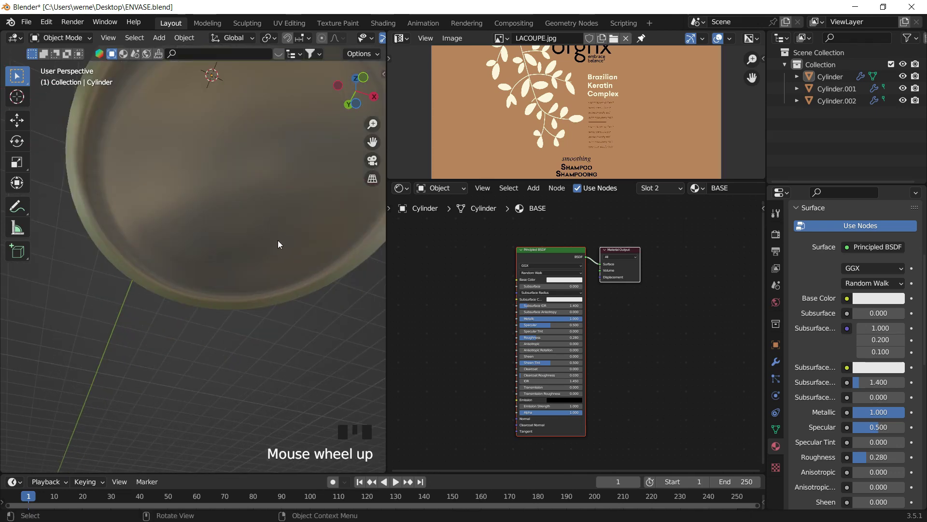
left_click(277, 240)
scroll(348, 285, "down", 3)
middle_click_drag(324, 271, 309, 333, "shift")
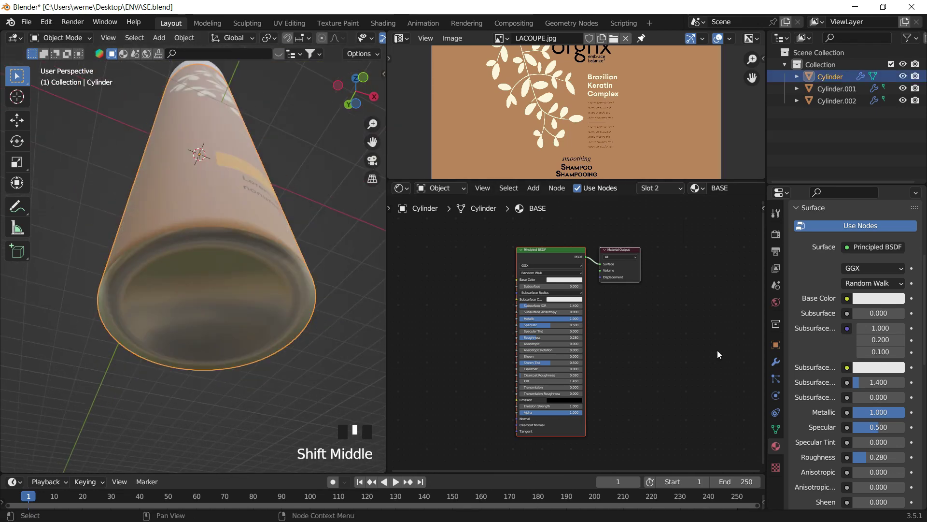
left_click(775, 362)
left_click(862, 268)
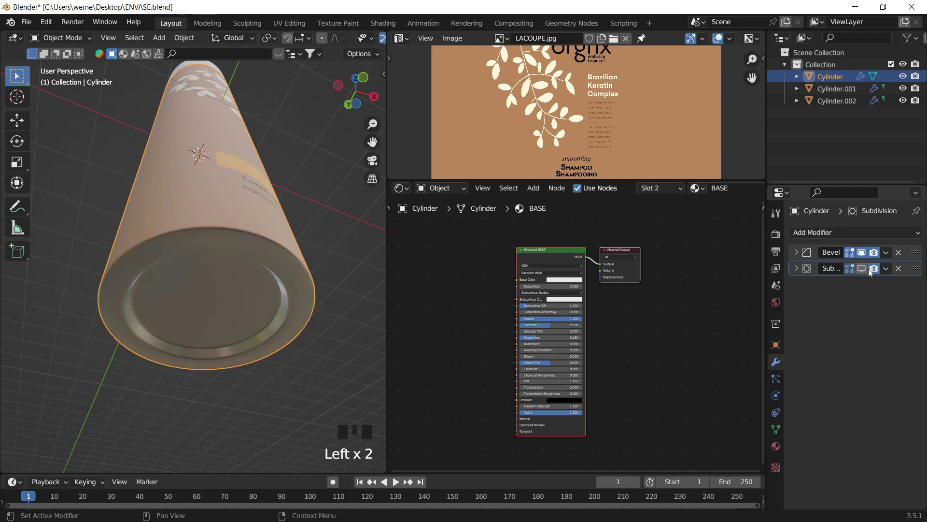
left_click(322, 212)
Bring up the Ctrl+A apply menu and save the project as ENVASE.blend.
left_click(275, 245)
mouse_move(274, 246)
middle_mouse_down()
mouse_move(245, 243)
mouse_move(266, 250)
middle_mouse_up()
key("ctrl+a")
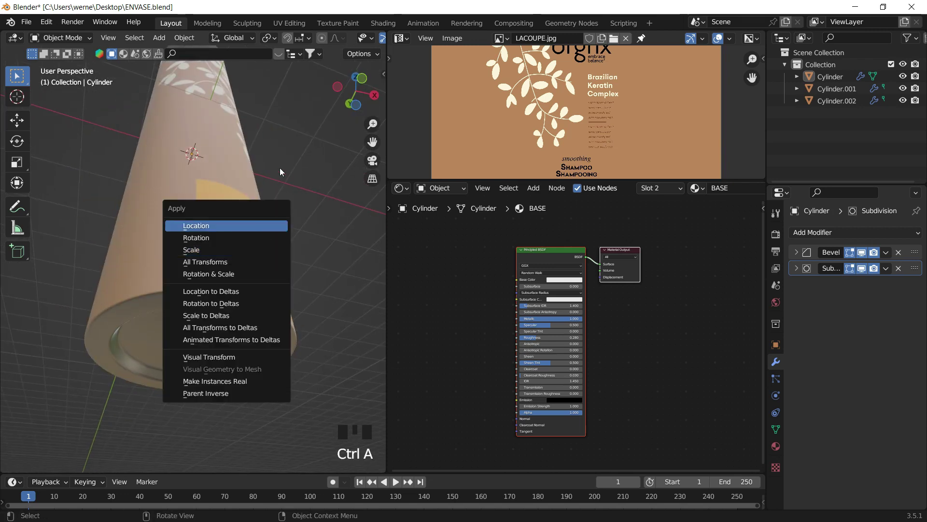
key("ctrl+s")
left_click(265, 317)
middle_click_drag(265, 317, 263, 343)
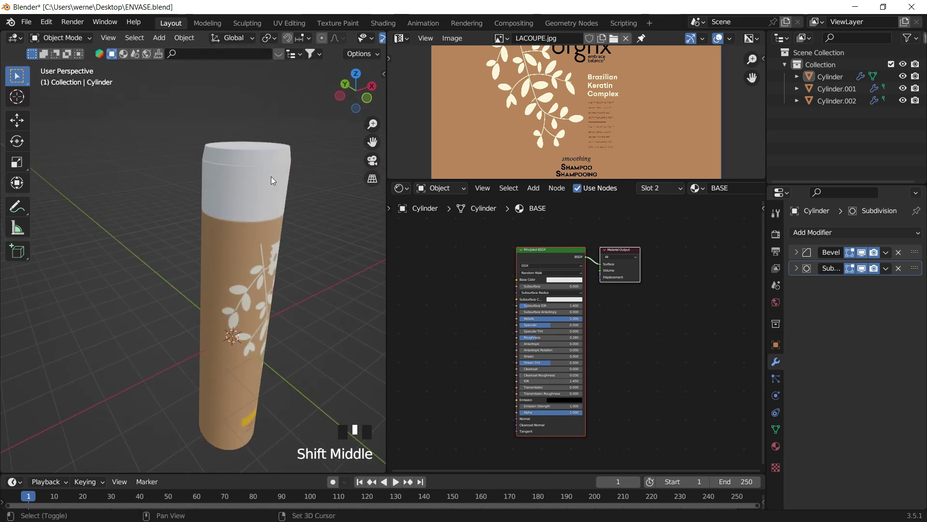
Select the lower cap piece Cylinder.001 and frame the cap using front and right views.
left_click(274, 208)
left_click(275, 208)
left_click(368, 98)
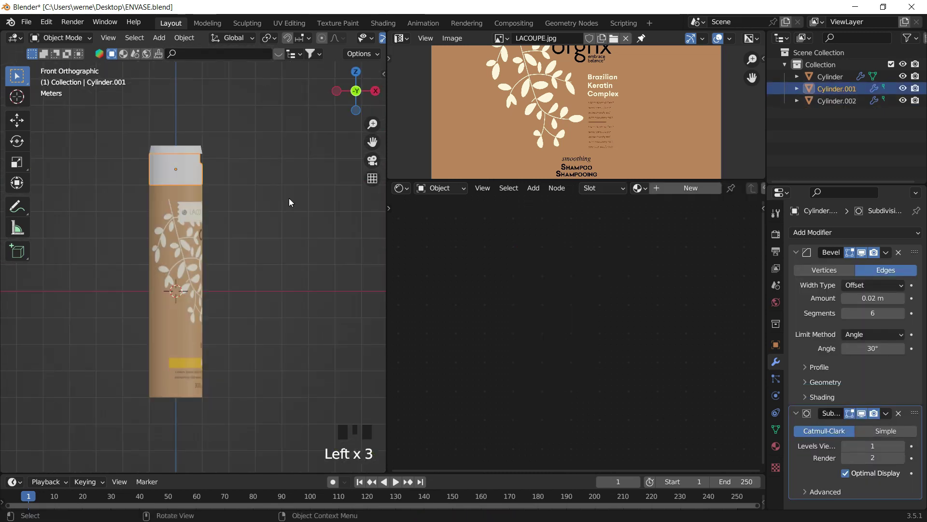
middle_click_drag(289, 198, 315, 196, "shift")
left_click(376, 91)
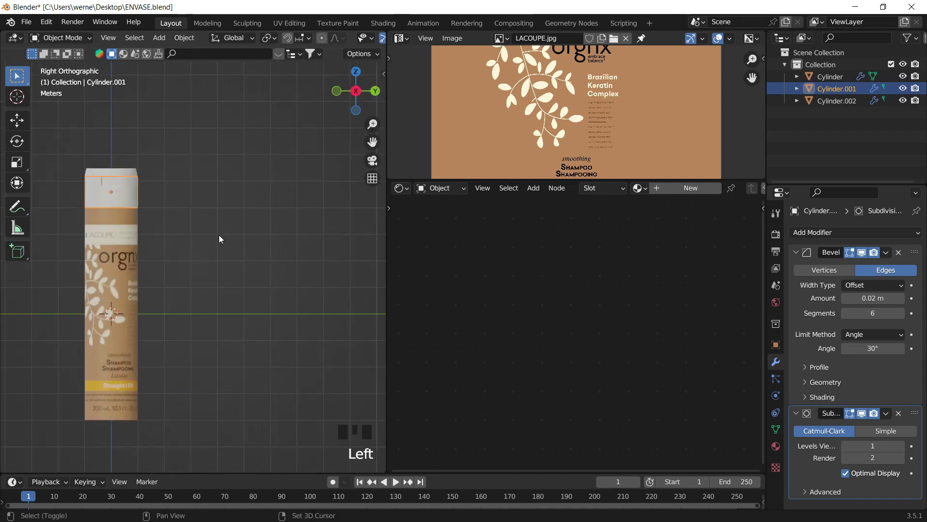
middle_click_drag(219, 235, 139, 191, "shift")
scroll(230, 262, "up", 2)
scroll(230, 262, "up", 4)
middle_click_drag(257, 220, 248, 327, "shift")
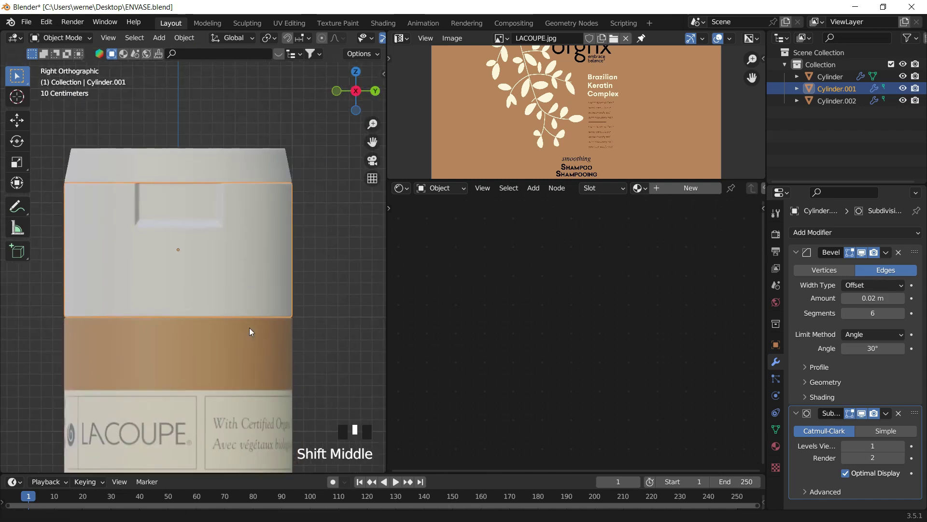
Create a new Material.001 for the cap and reposition its Principled BSDF node.
left_click(665, 192)
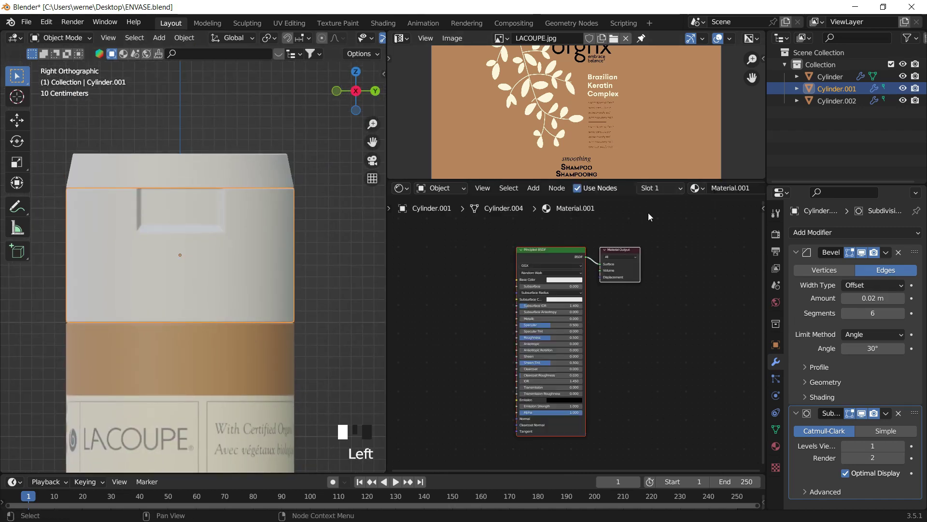
left_click(648, 212)
middle_click_drag(580, 258, 583, 283)
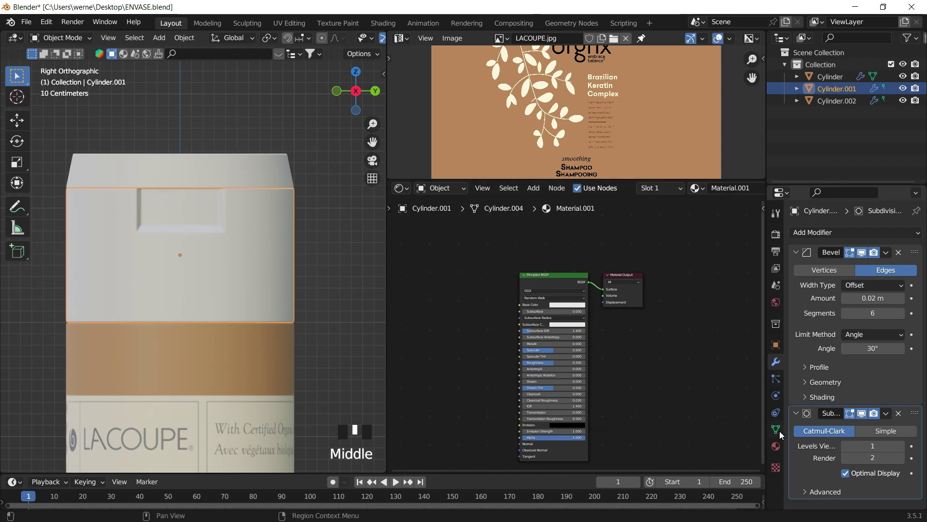
left_click(776, 446)
left_click(572, 286)
left_click_drag(572, 286, 575, 266)
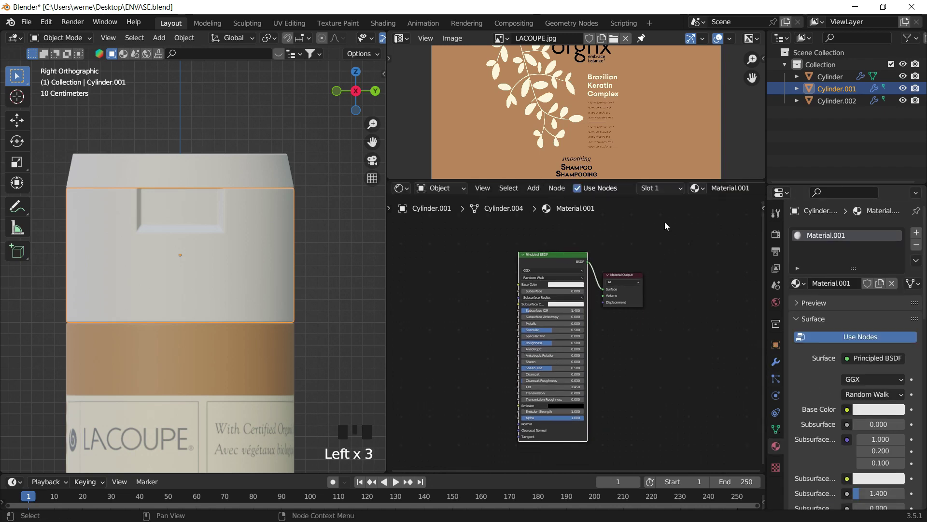
left_click(607, 271)
scroll(607, 271, "up", 2)
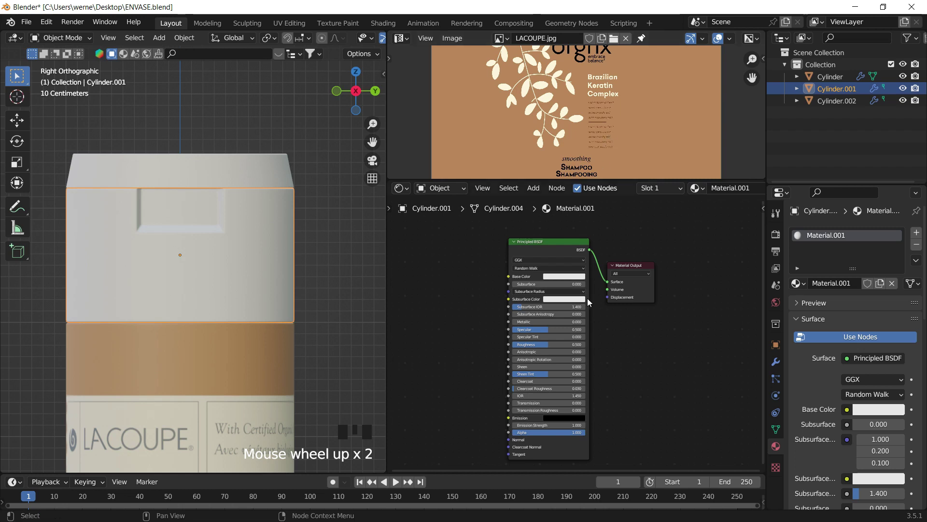
Sample a tan Base Color from the label image with the eyedropper, then select the top cap piece.
left_click(574, 279)
left_click(599, 247)
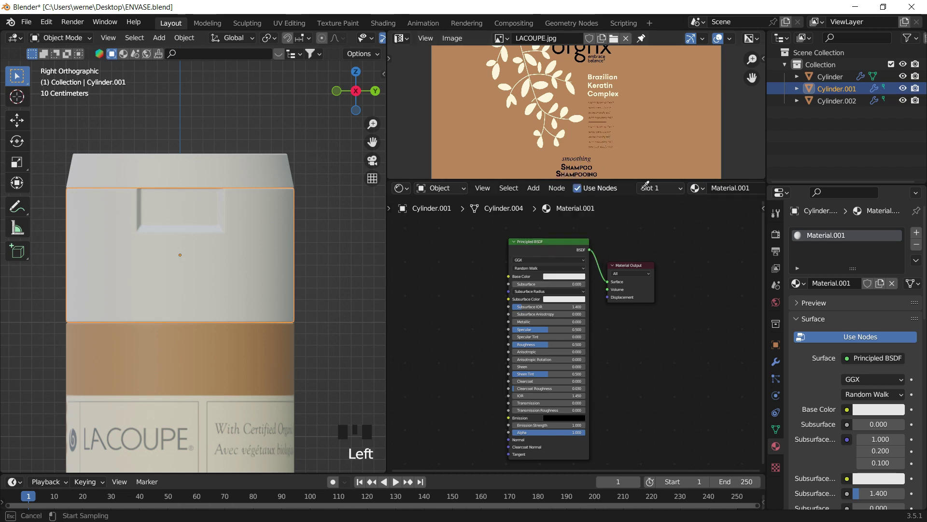
left_click(184, 357)
scroll(556, 309, "up", 7)
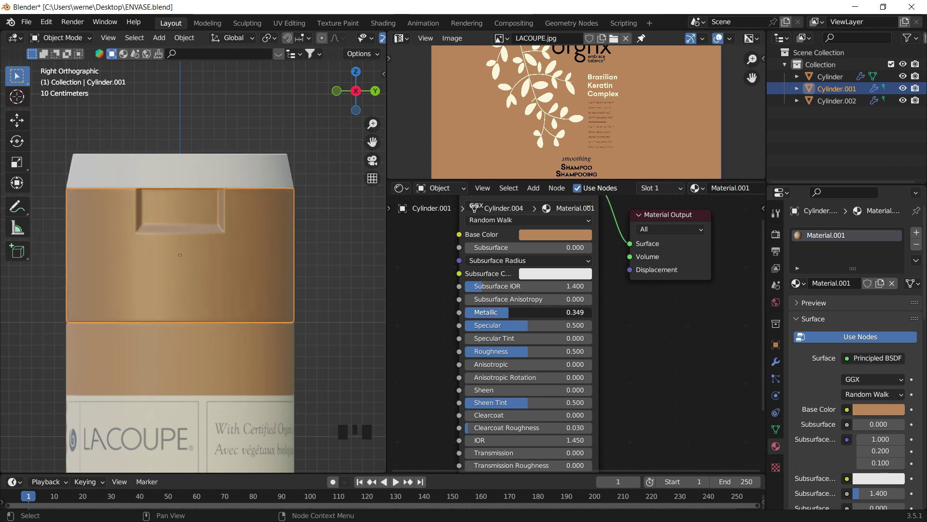
left_click(282, 181)
left_click(639, 188)
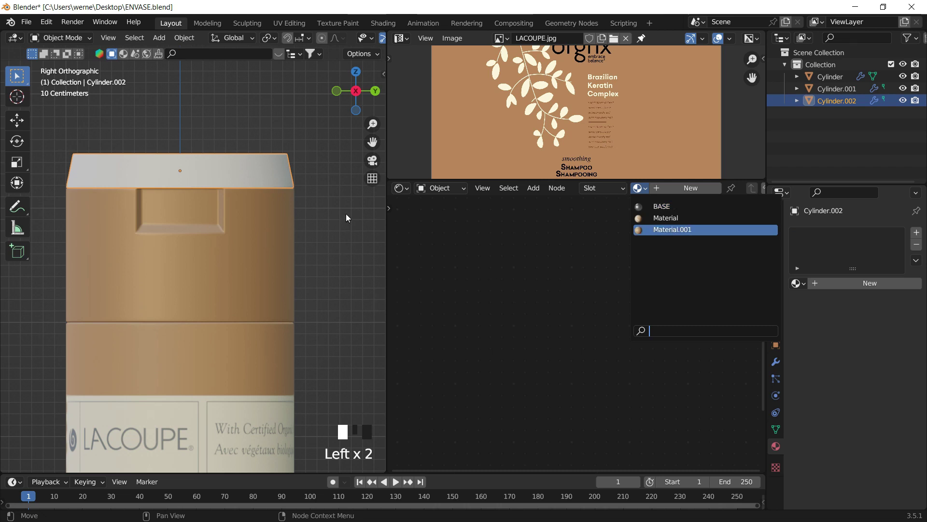
Give the top cap Material.001, then rename the bottle body's label material to ETIQUETA.
left_click(362, 356)
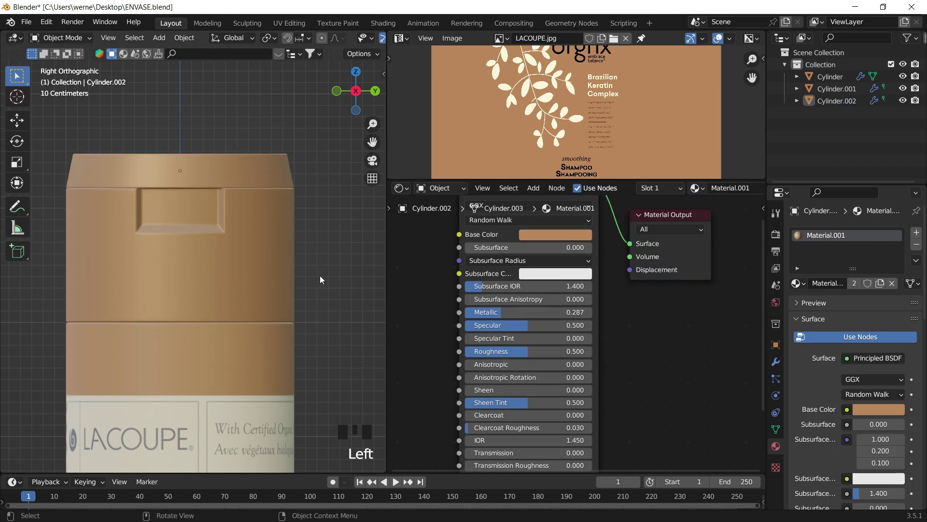
left_click(265, 347)
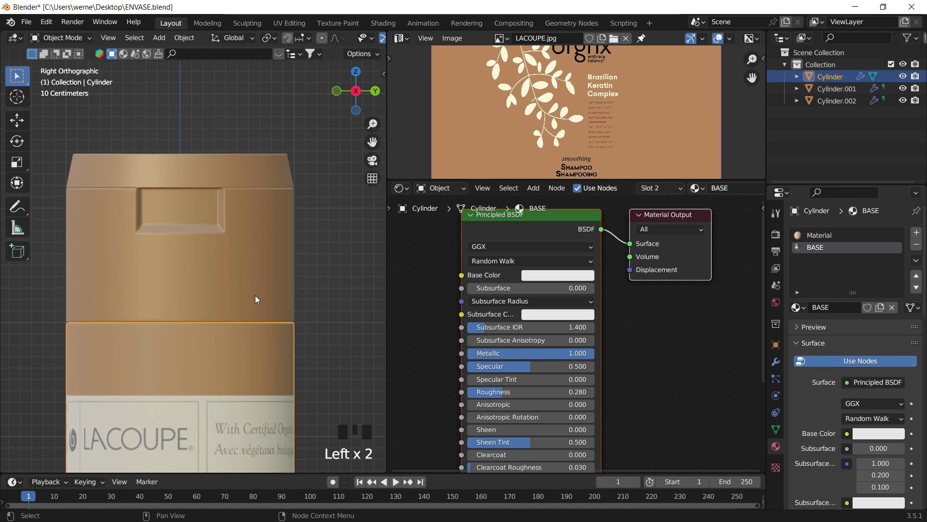
key("Tab")
left_click(820, 235)
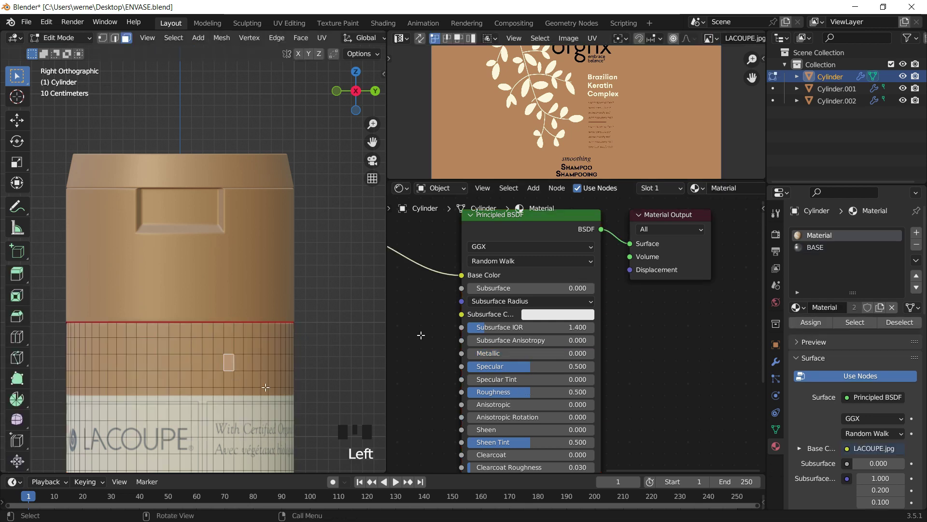
left_click(724, 187)
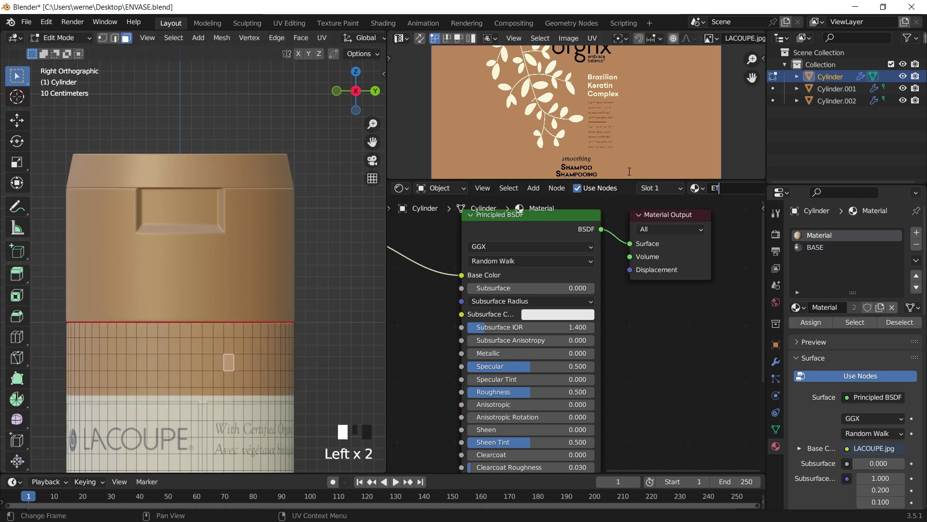
key("Return")
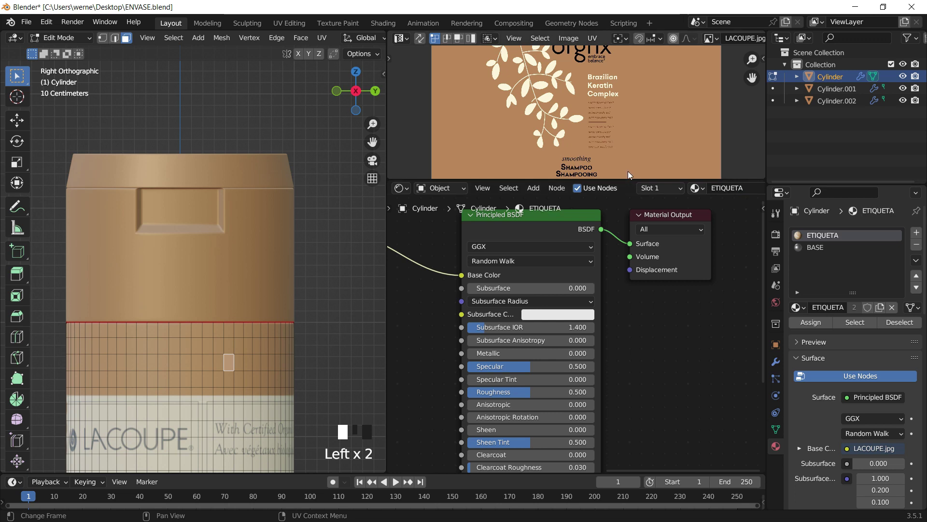
key("Tab")
Rename the upper section's Material.001 to tapa.
left_click(203, 242)
double_click(724, 188)
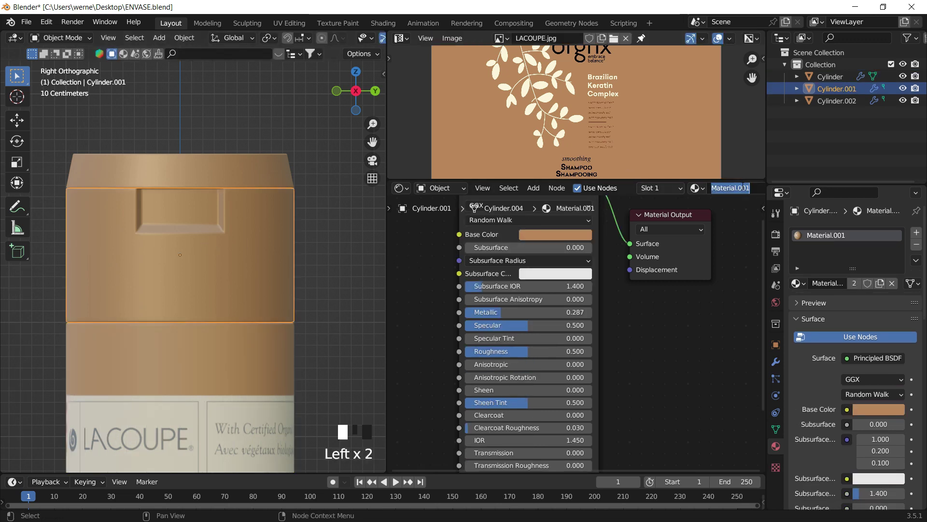
type("tapa")
key("Return")
left_click(337, 242)
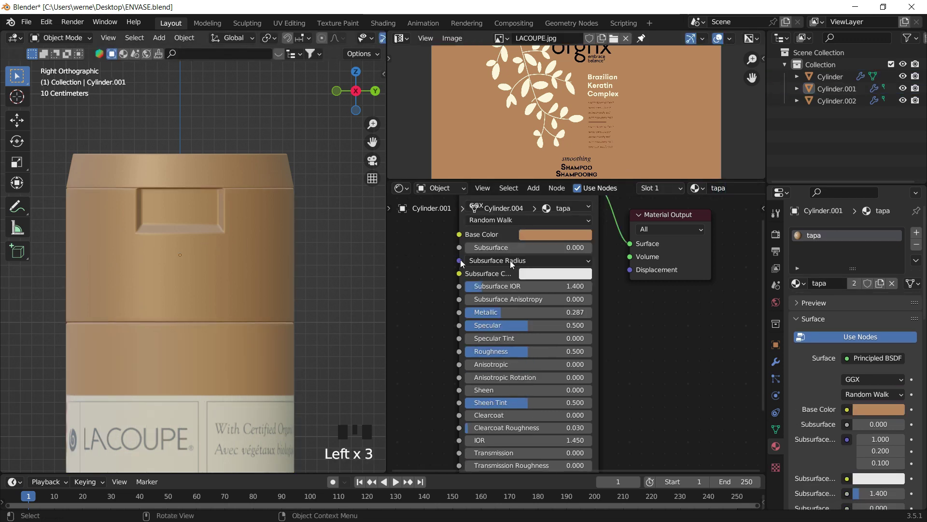
Zoom out to frame the finished bottle and bring up the Windows Start menu.
scroll(460, 260, "down", 5)
scroll(329, 258, "down", 1)
scroll(329, 257, "down", 3)
middle_click_drag(295, 287, 256, 314, "shift")
scroll(255, 246, "down", 2)
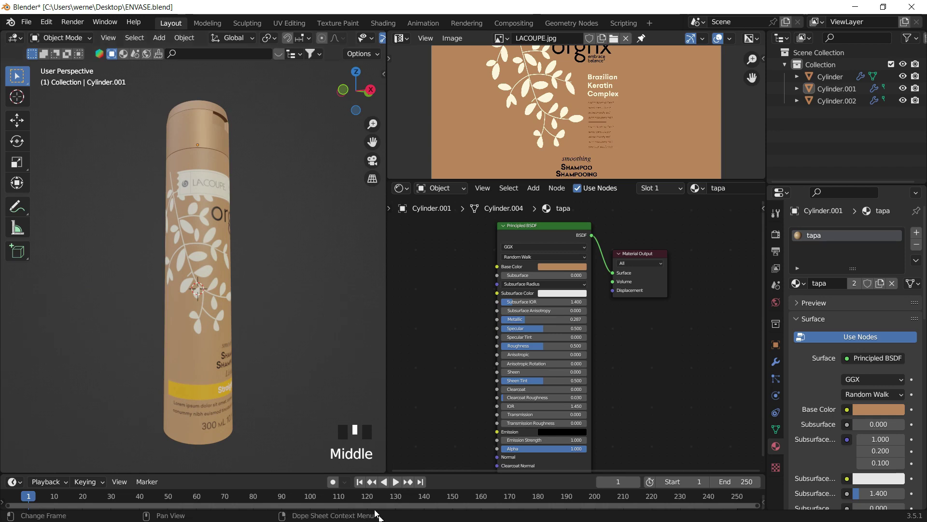
key("super")
Open LACOUPE2 (1.54).png from the maximized LACOUPE folder, zoom in on the bottles, then close Photos and minimize the folder.
key("super+e")
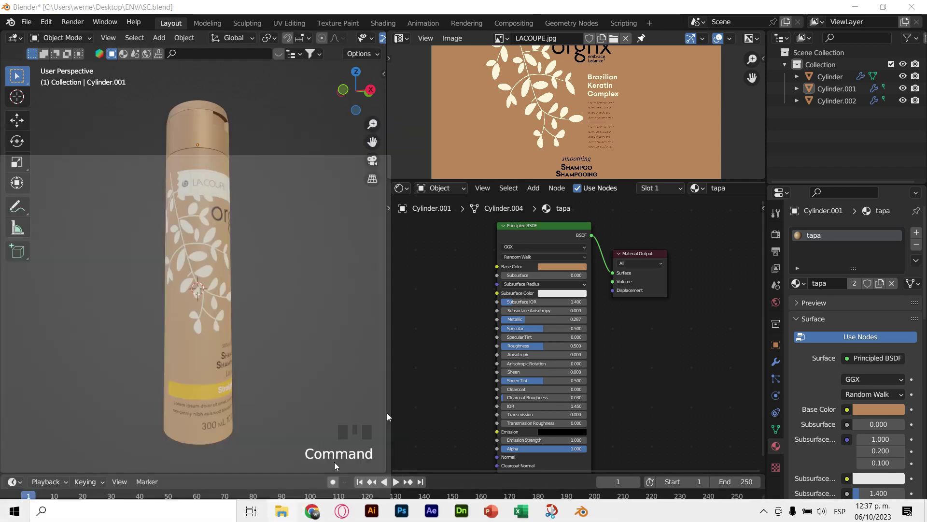
left_click(443, 174)
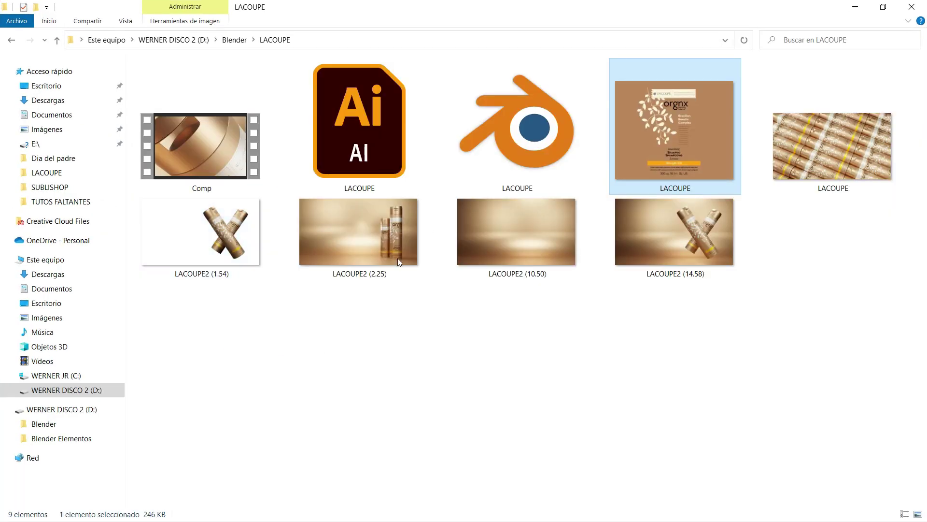
double_click(220, 252)
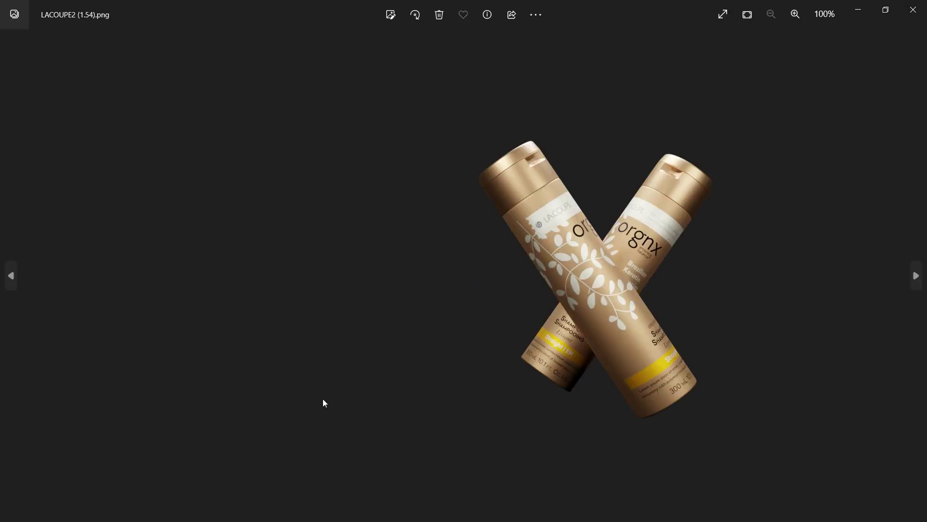
scroll(680, 199, "up", 3)
left_click_drag(513, 236, 509, 196)
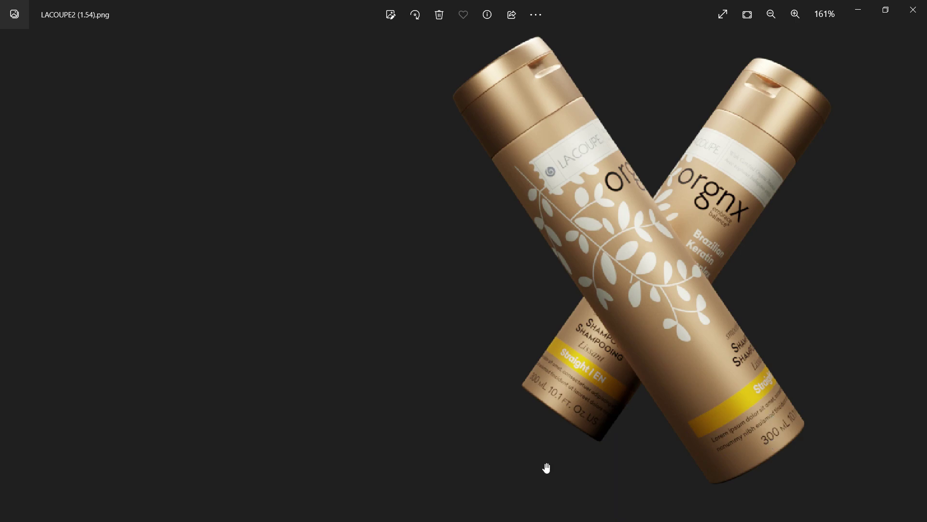
left_click(913, 10)
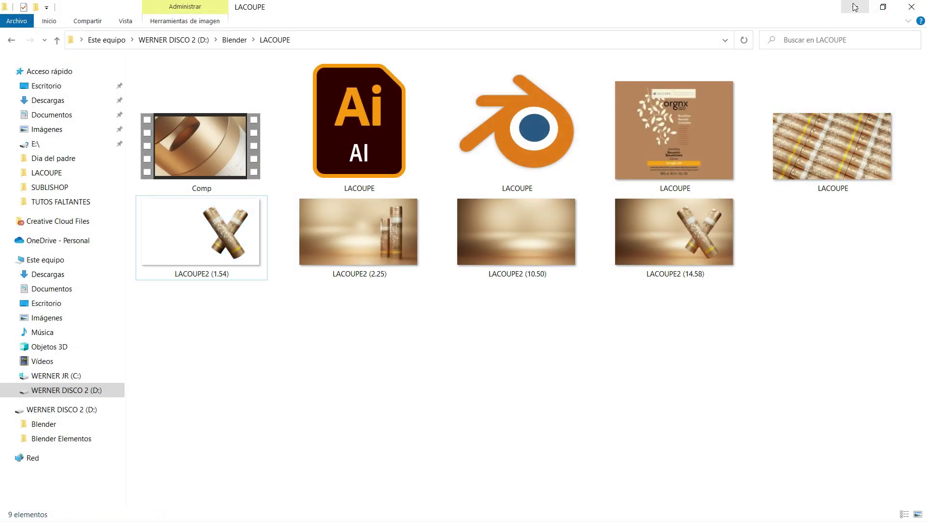
left_click(855, 7)
Orbit around the textured LACOUPE bottle and zoom out for a wider perspective view.
middle_click_drag(317, 219, 248, 245)
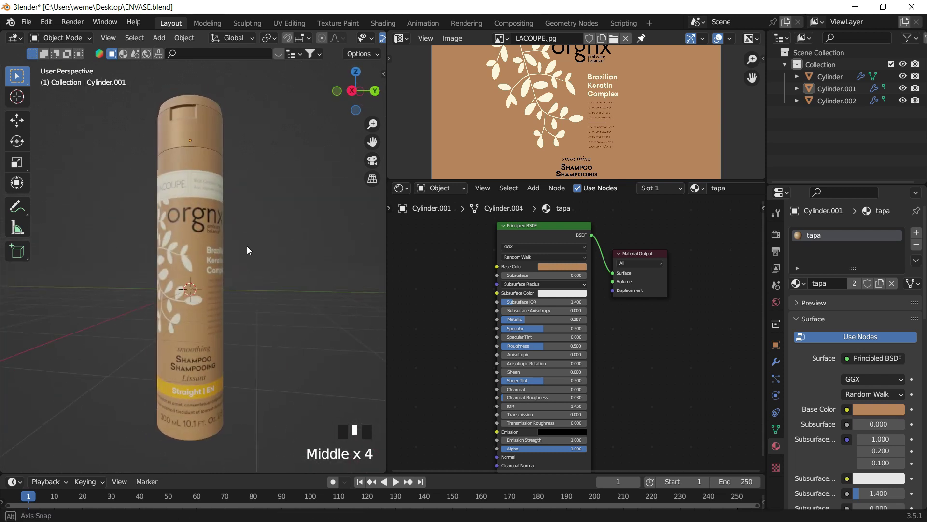
middle_click_drag(189, 176, 257, 193)
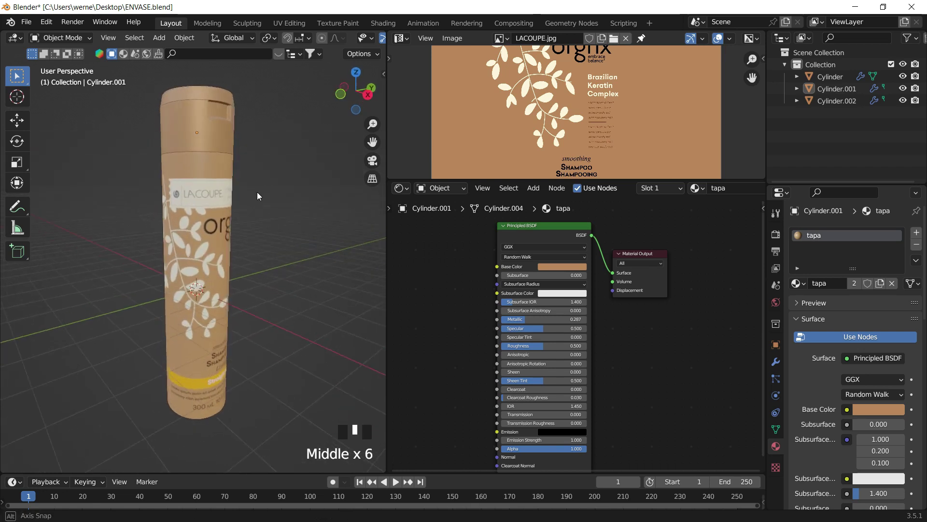
scroll(256, 194, "down", 2)
left_click(249, 179)
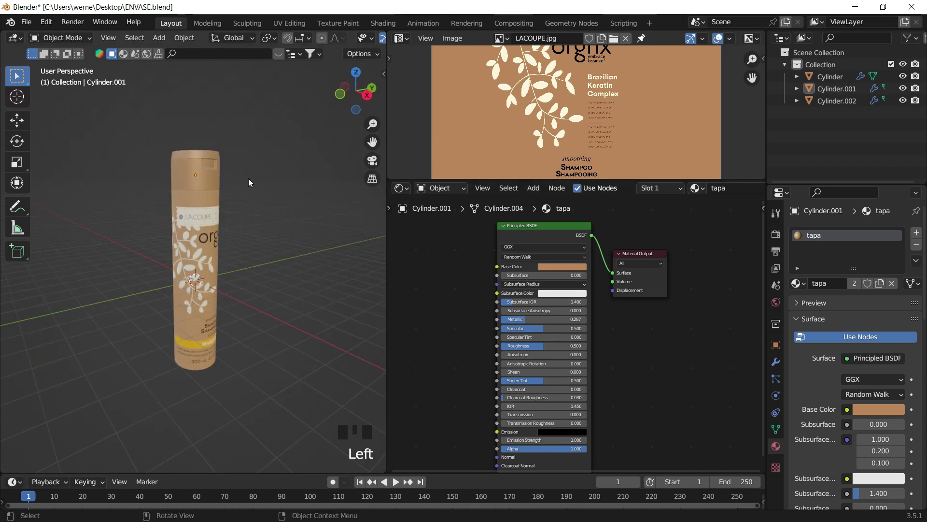
left_click(290, 192)
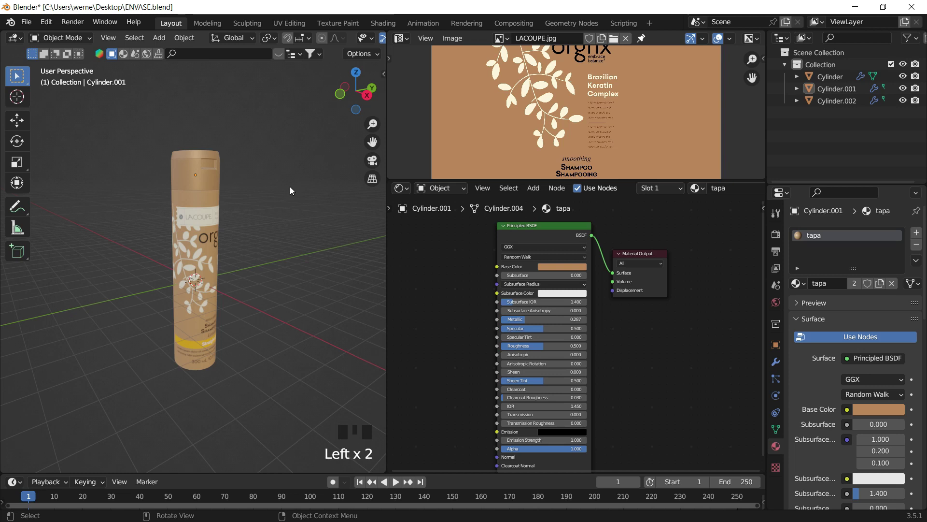
Trial-move the cap and top piece and rotate the bottle, undoing each change, then deselect all.
left_click(208, 181)
key("g")
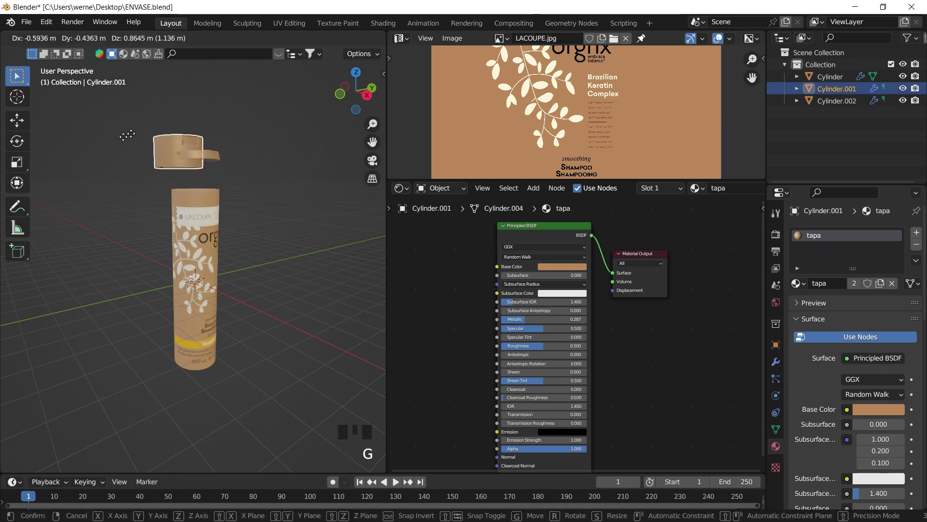
left_click(194, 174)
key("ctrl+z")
left_click(195, 154)
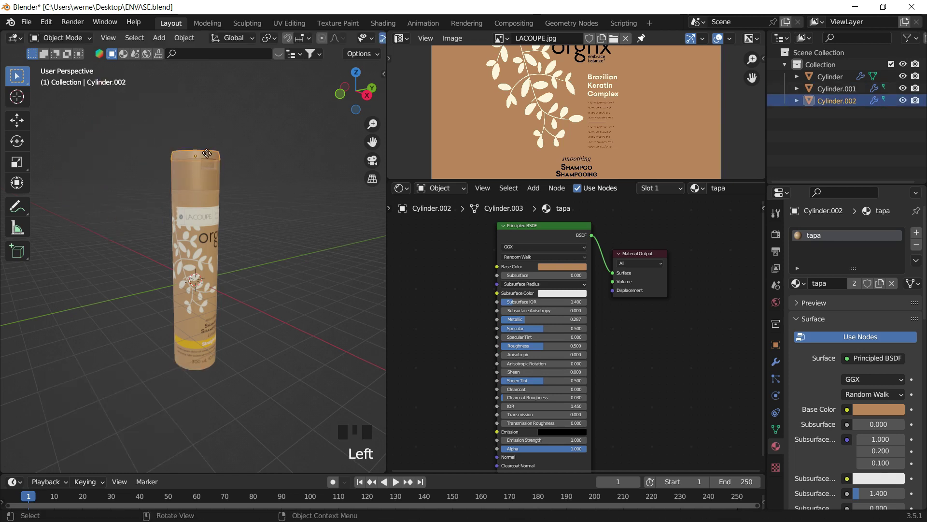
key("g")
left_click(259, 272)
key("ctrl+z")
key("ctrl+z")
key("ctrl+z")
key("r")
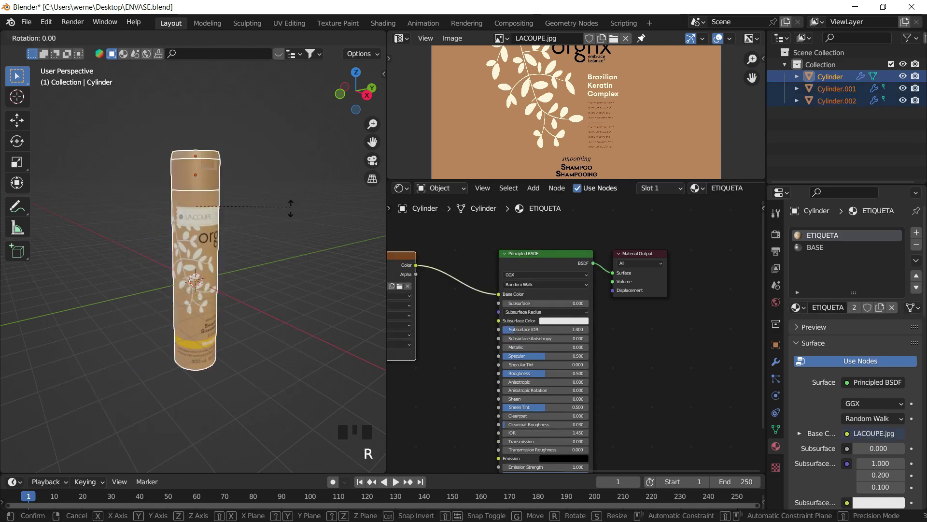
left_click(308, 370)
key("ctrl+z")
left_click(291, 230)
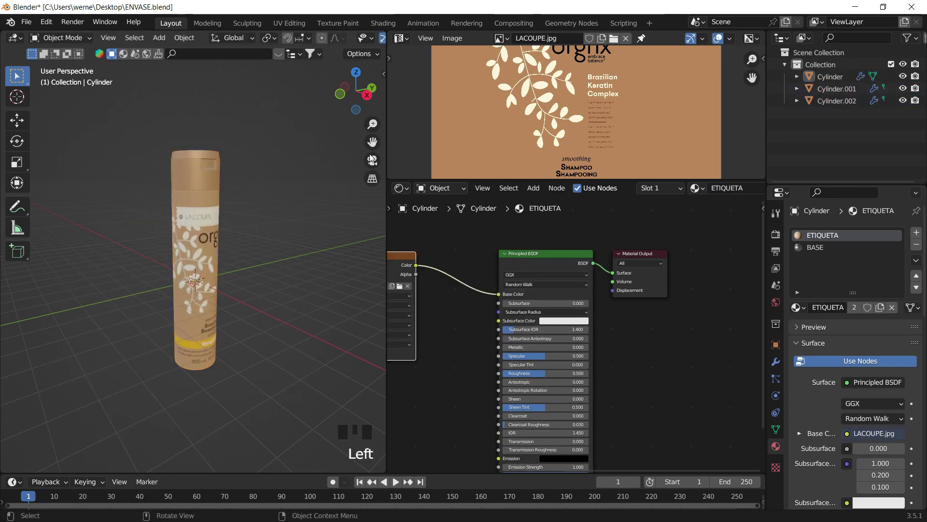
Switch to Right orthographic view, widen the 3D viewport and bring up the Add menu.
left_click(367, 95)
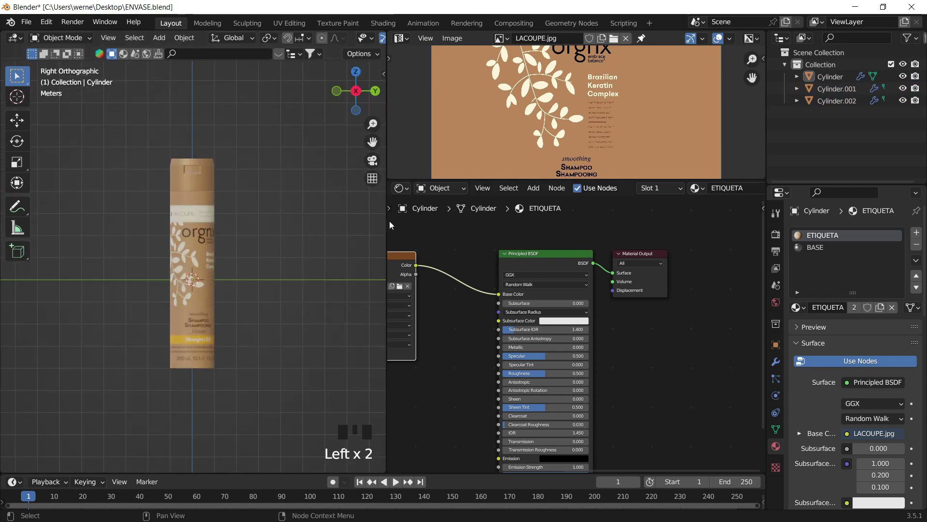
left_click_drag(388, 225, 643, 241)
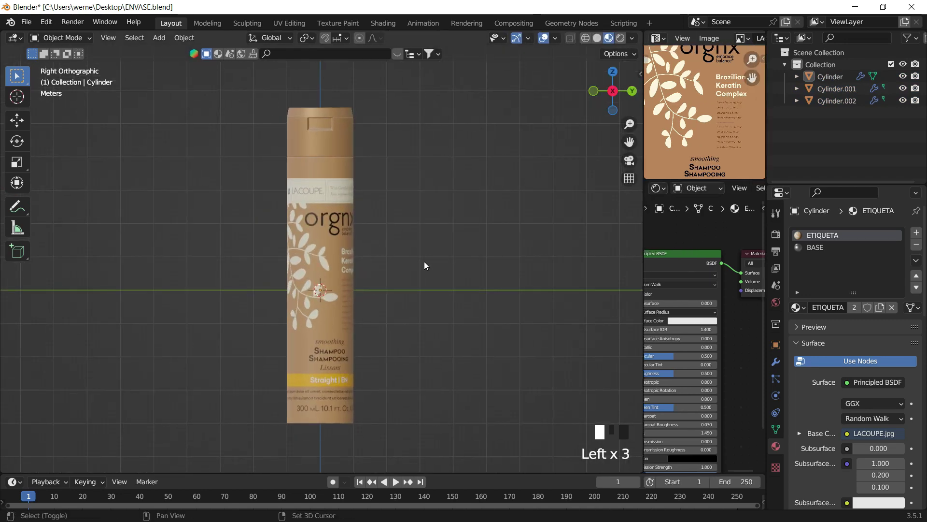
key("shift+a")
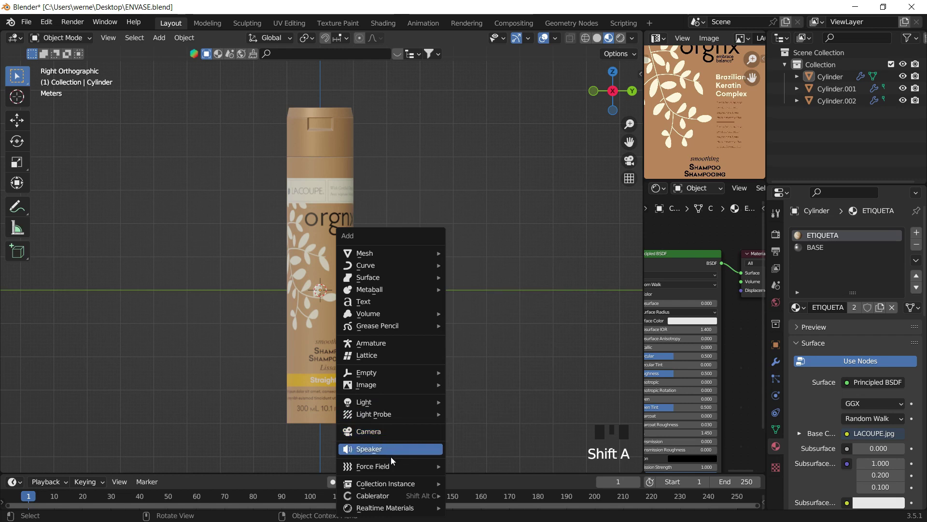
Add a cube Empty, scale it up, then stretch it along Z to 3.949.
mouse_move(385, 376)
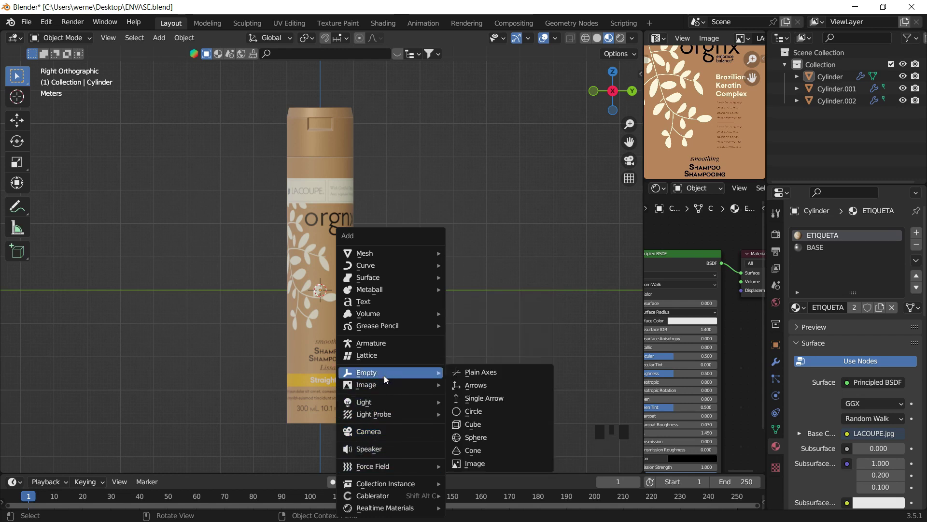
left_click(479, 423)
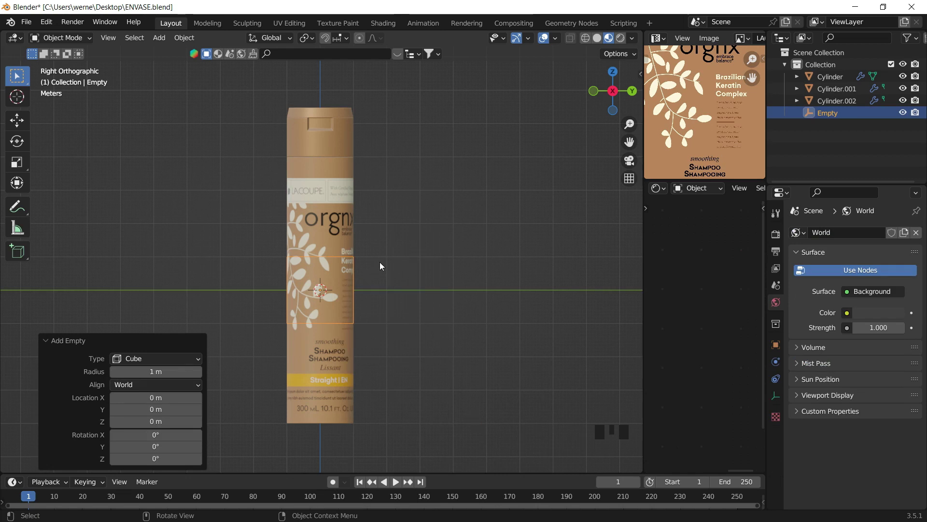
key("s")
left_click(395, 250)
key("s")
key("z")
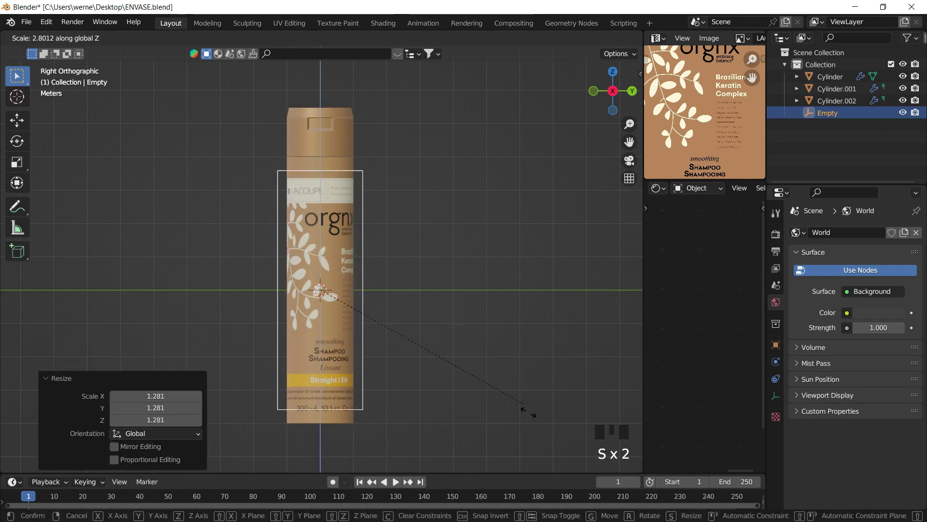
left_click(606, 332)
Raise the Empty 0.78 m along Z to enclose the bottle, then view it in perspective.
key("g")
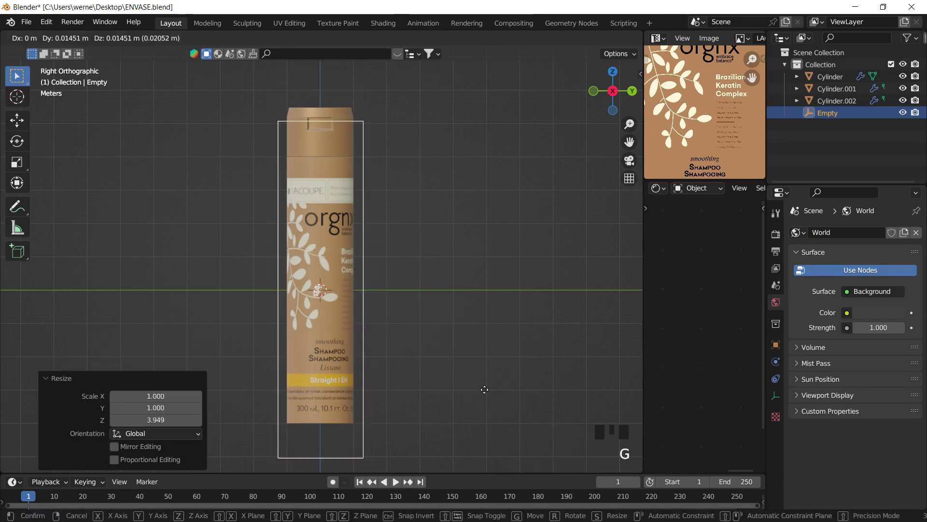
key("z")
left_click(487, 364)
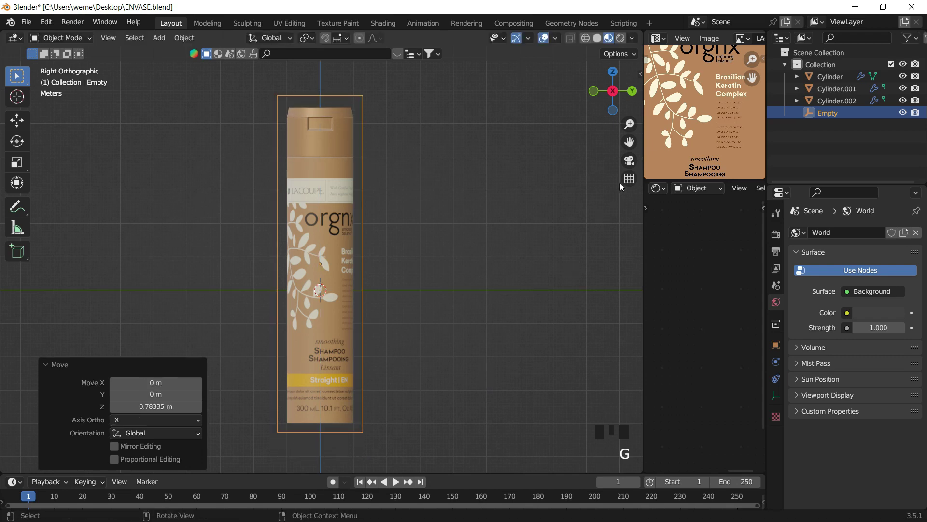
left_click(632, 90)
left_click(468, 233)
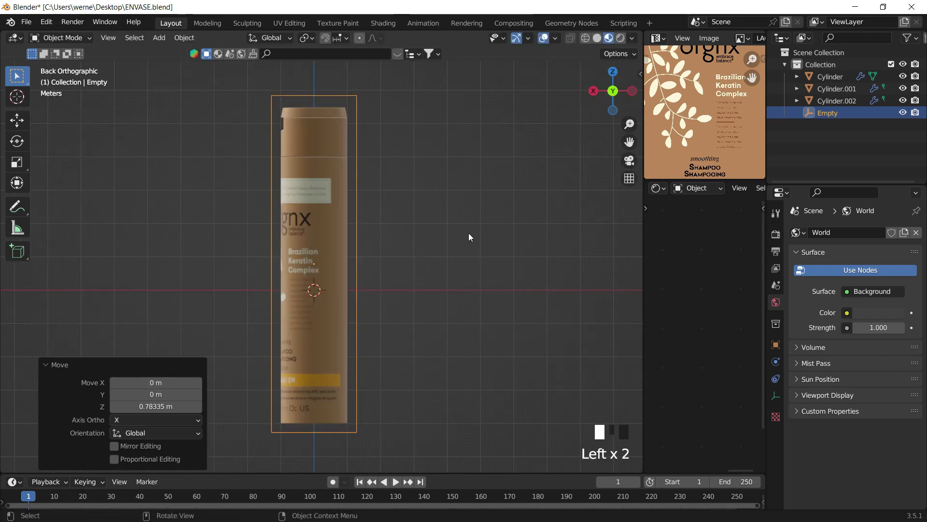
middle_click_drag(469, 232, 362, 109)
Box-select the three cylinders with the Empty active and parent them with Ctrl+P Object.
scroll(381, 224, "down", 2)
left_click_drag(427, 93, 182, 440)
scroll(369, 157, "up", 2)
scroll(369, 158, "up", 3)
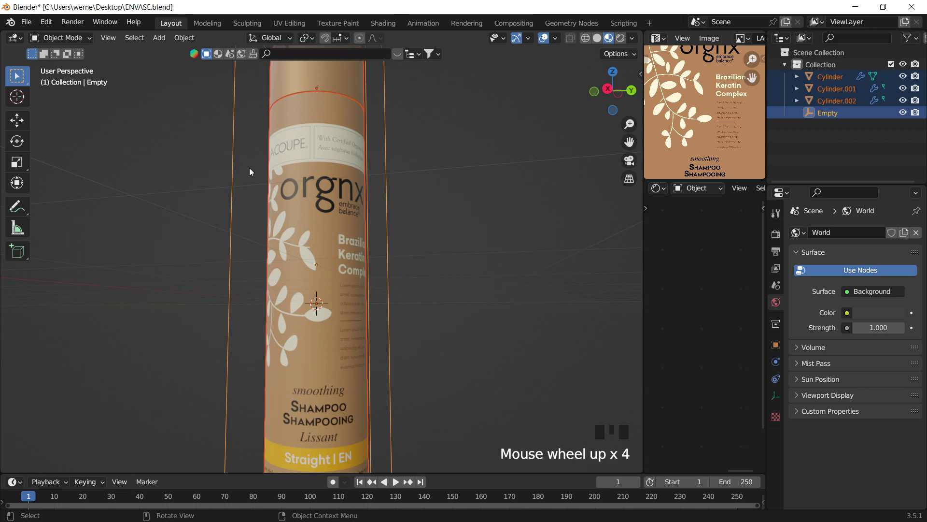
scroll(265, 207, "down", 4)
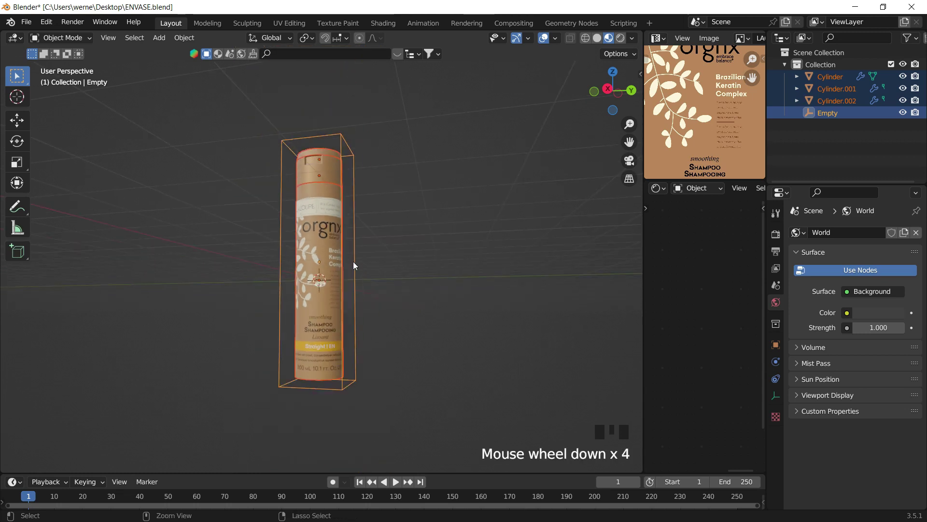
key("ctrl+p")
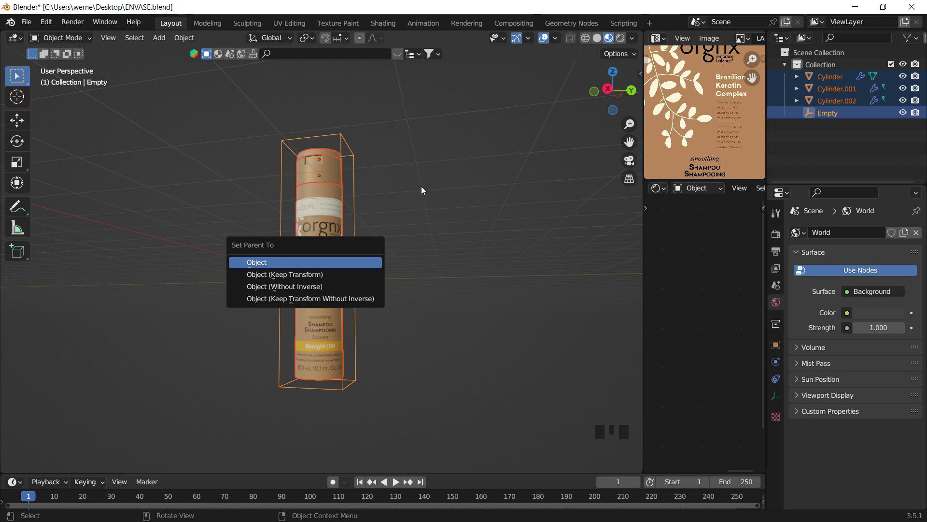
left_click(431, 165)
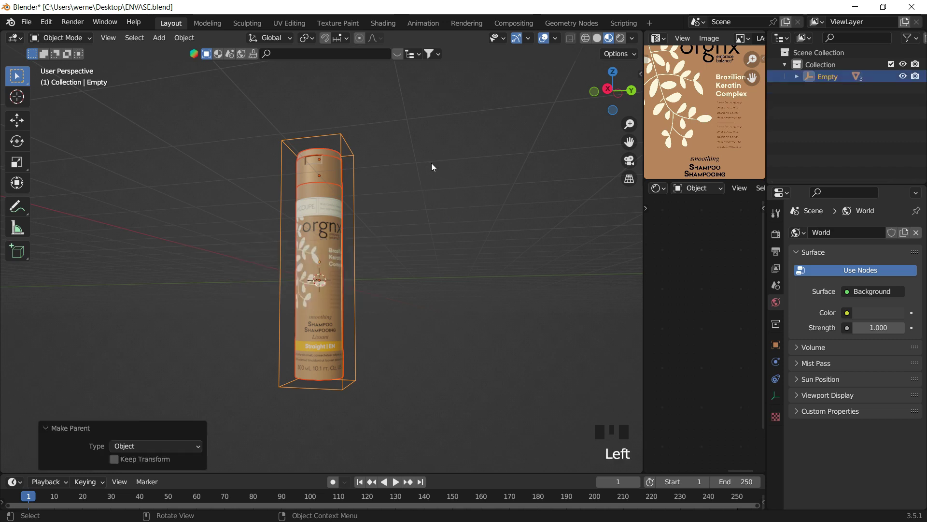
Deselect everything and orbit around the parented bottle to check it.
left_click(430, 166)
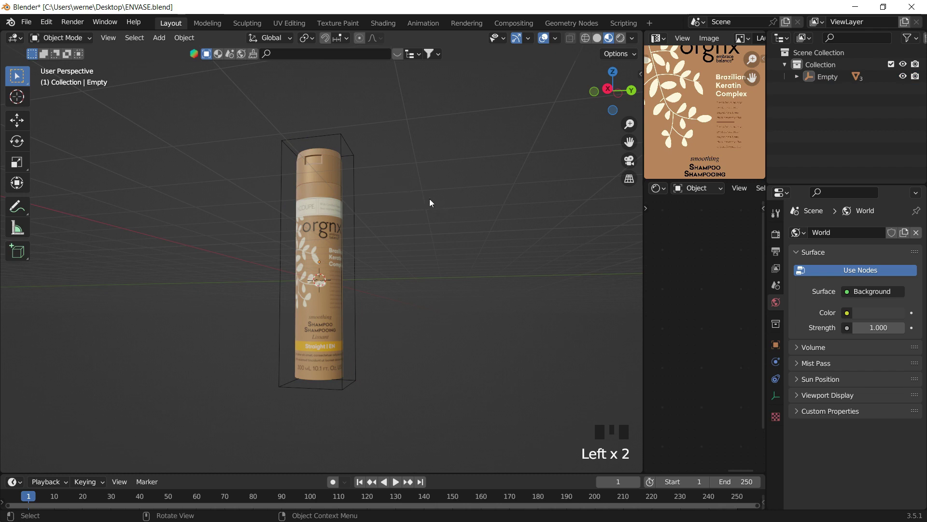
middle_click_drag(432, 203, 505, 190)
middle_click_drag(434, 187, 369, 165)
left_click(366, 167)
key("r")
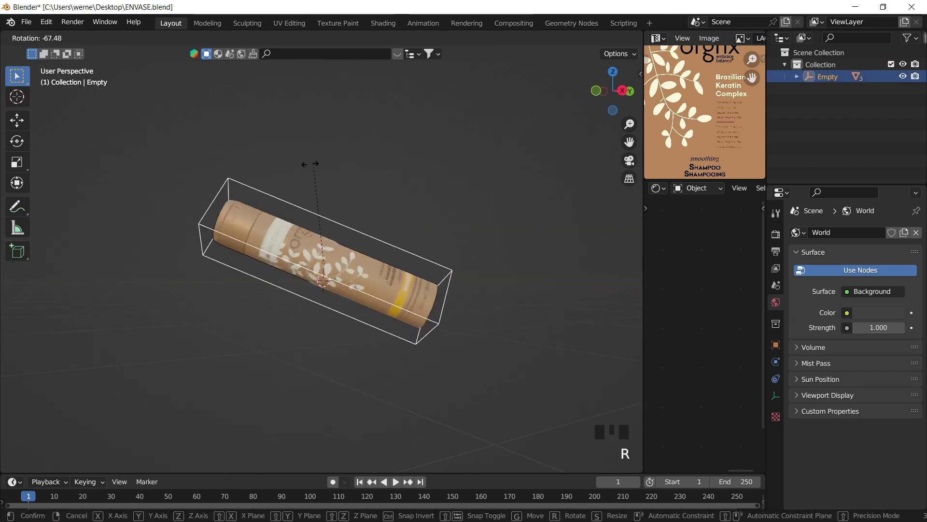
key("ctrl+z")
key("g")
key("ctrl+z")
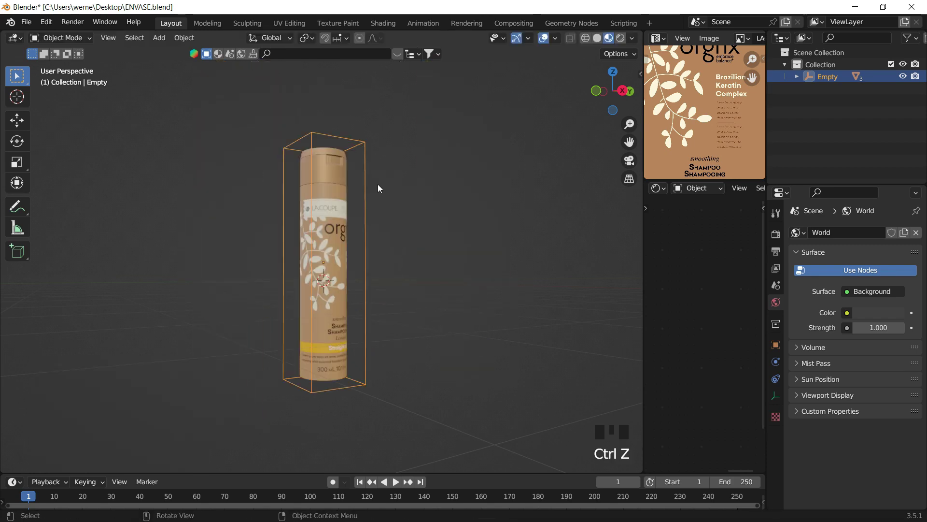
left_click(423, 200)
middle_click_drag(422, 200, 361, 161)
left_click(361, 161)
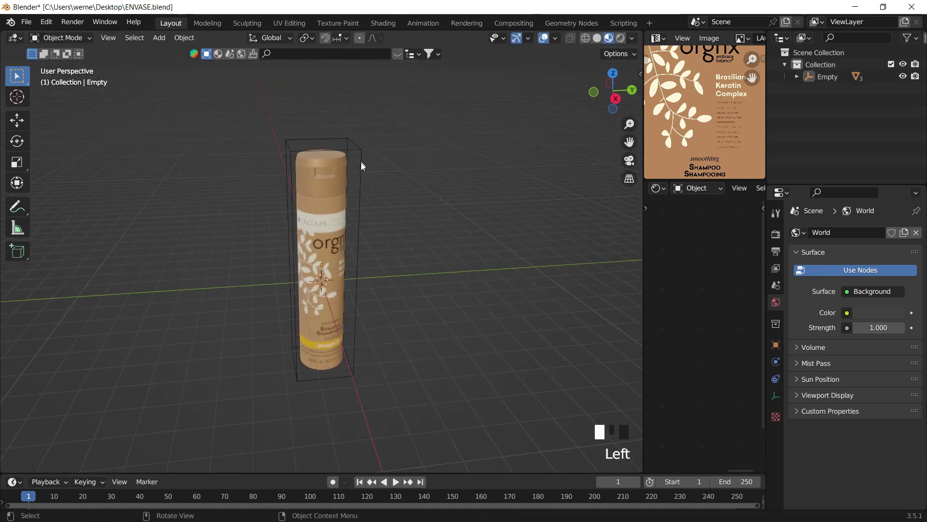
key("g")
left_click(444, 147)
key("ctrl+z")
key("r")
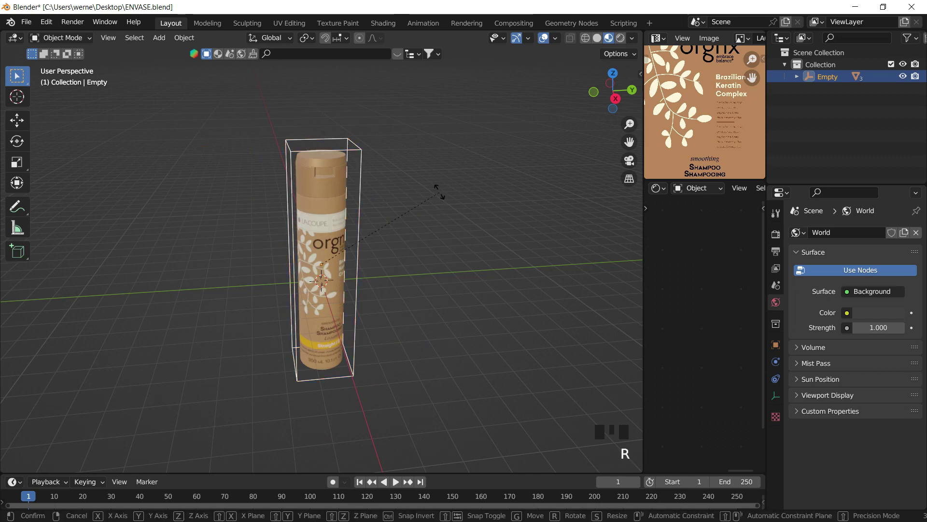
left_click(300, 223)
key("ctrl+z")
key("s")
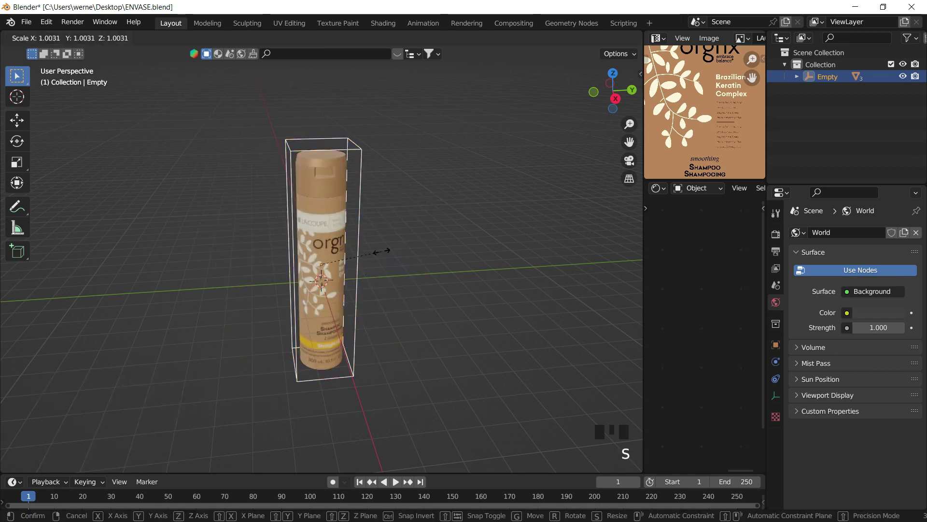
left_click(155, 232)
key("ctrl+z")
scroll(372, 218, "up", 3)
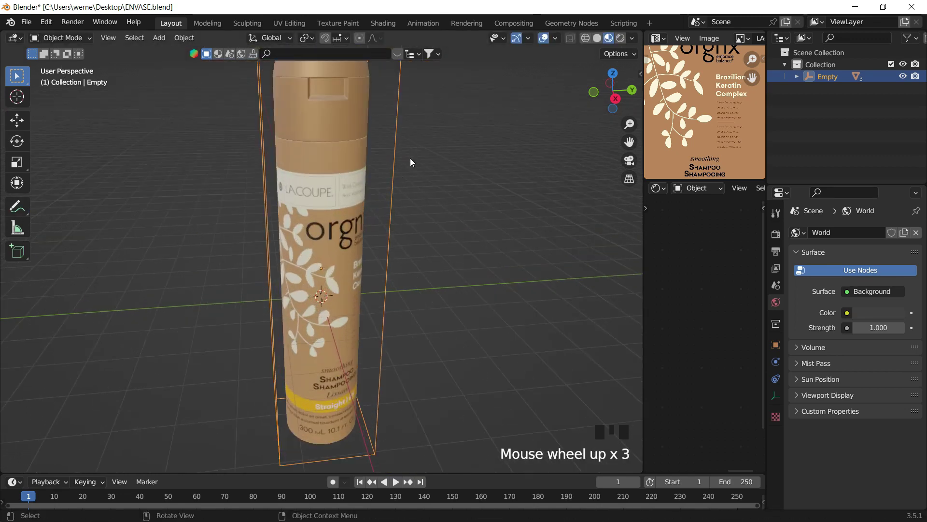
left_click(360, 117)
key("g")
left_click(196, 182)
key("ctrl+z")
left_click(347, 230)
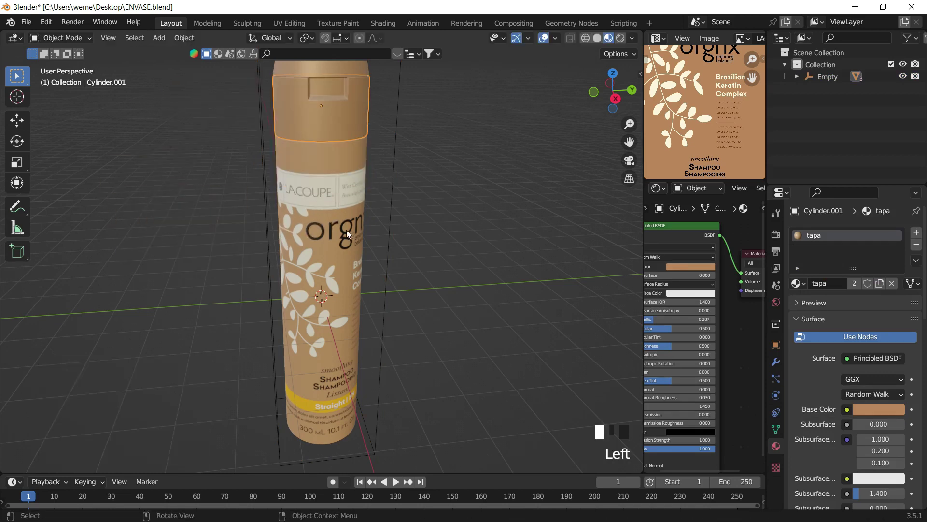
left_click(370, 153, "shift")
left_click(335, 190)
left_click(405, 202, "shift")
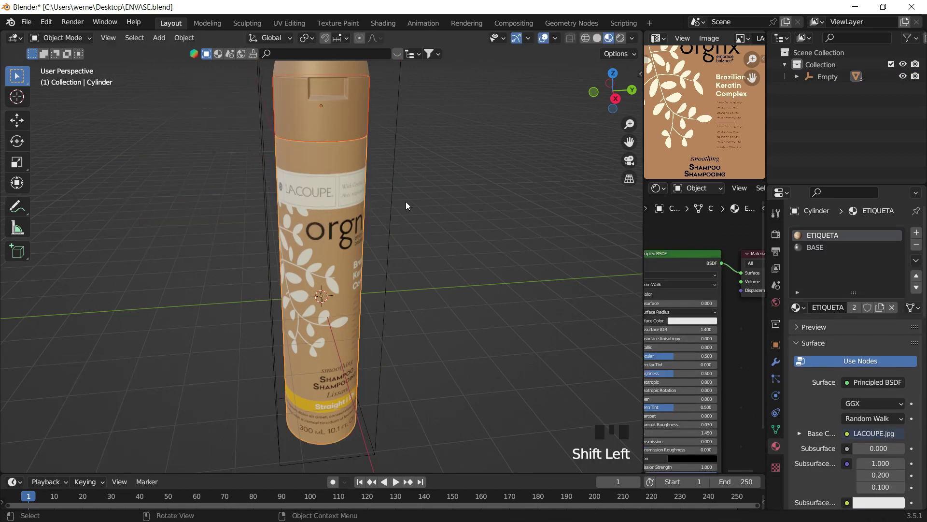
key("g")
left_click(260, 211)
key("ctrl+z")
left_click(456, 216)
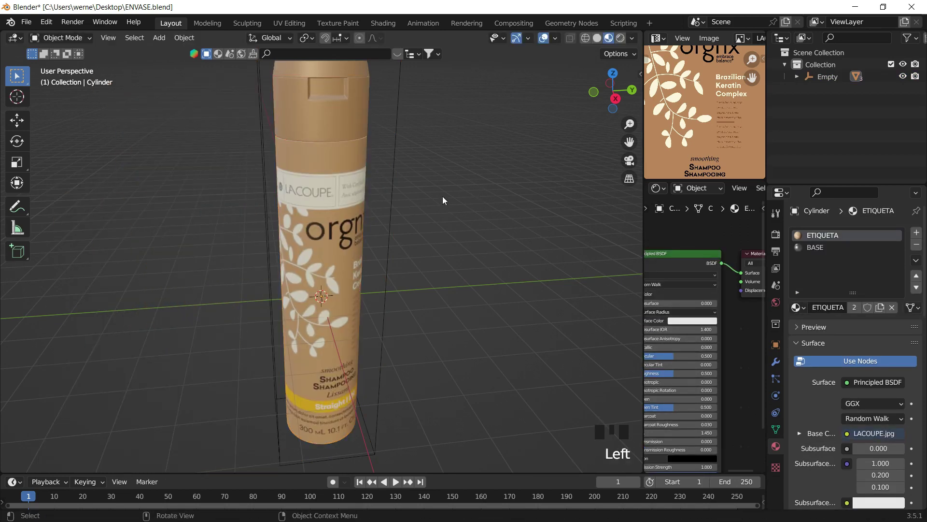
scroll(441, 177, "down", 2)
middle_click_drag(439, 158, 432, 187, "shift")
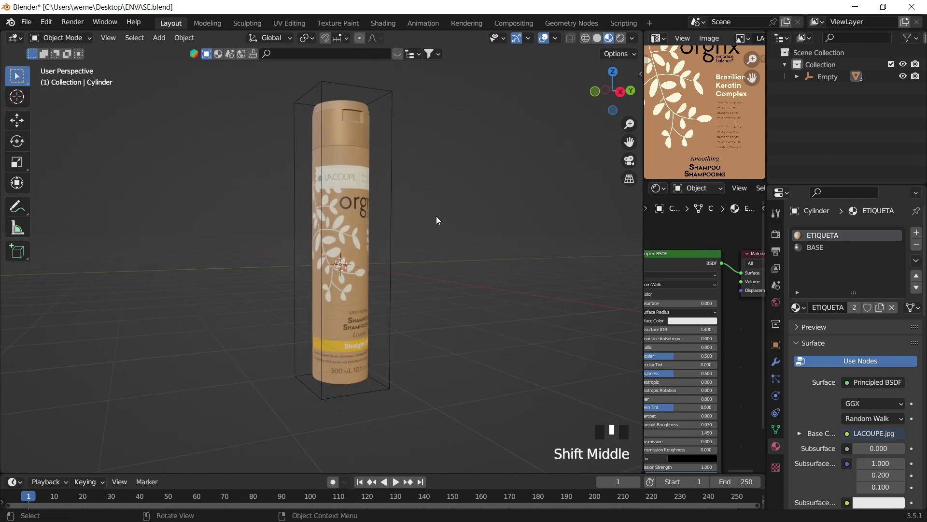
left_click(436, 218)
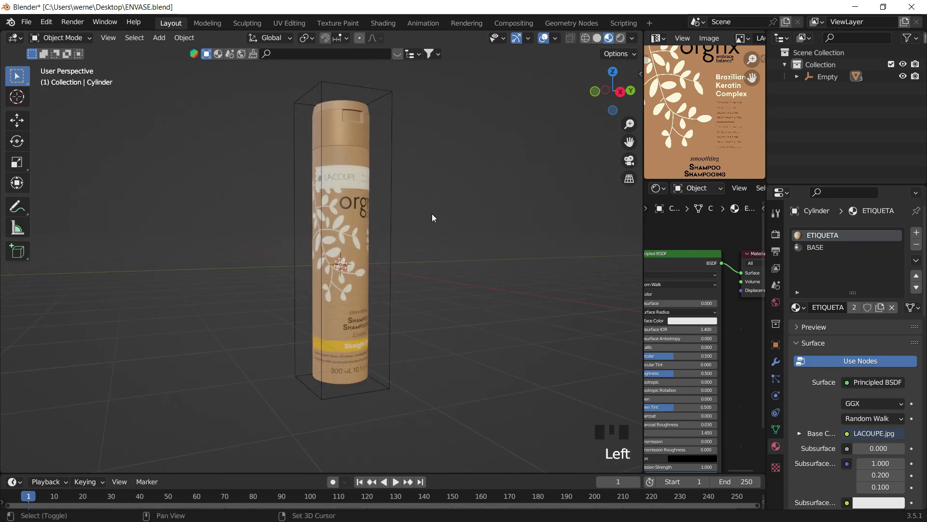
Recentre the bottle in the view and save ENVASE.blend with Ctrl+S.
middle_click_drag(434, 216, 417, 243, "shift")
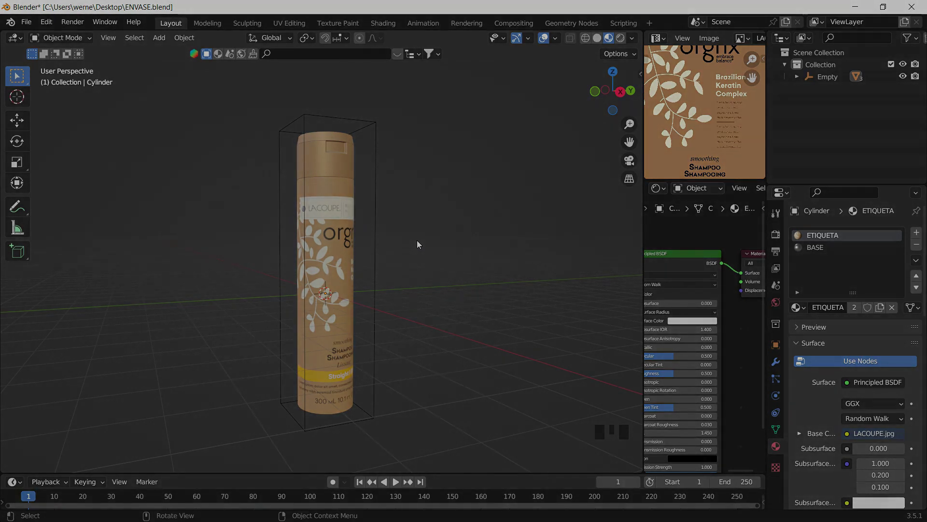
left_click(417, 240)
key("ctrl+s")
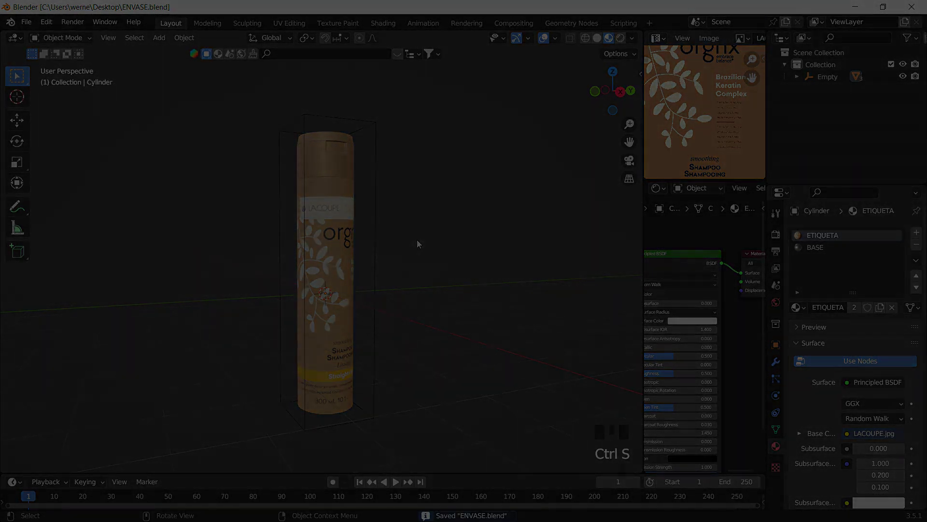